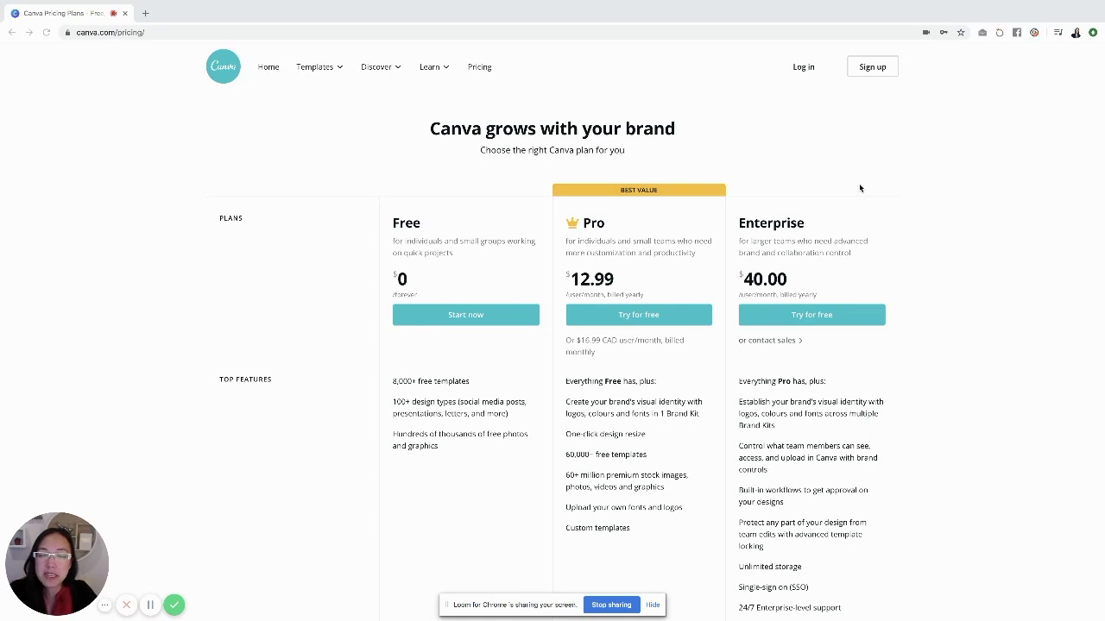
Scroll through the Canva pricing page comparing the Free, Pro and Enterprise plans
scroll(849, 194, down, 1)
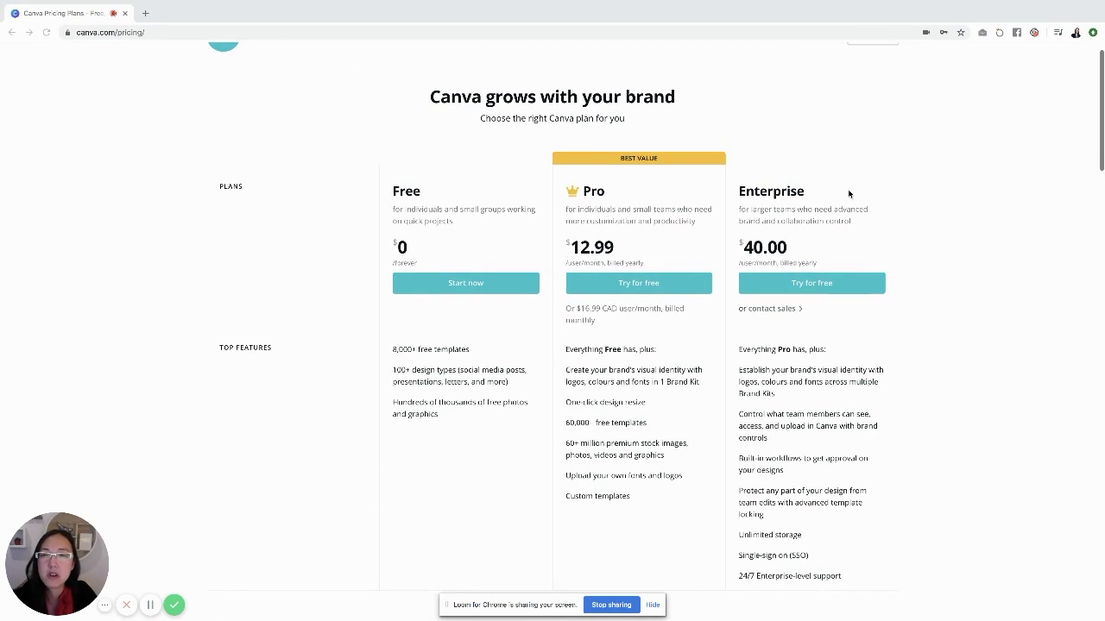
scroll(848, 194, up, 1)
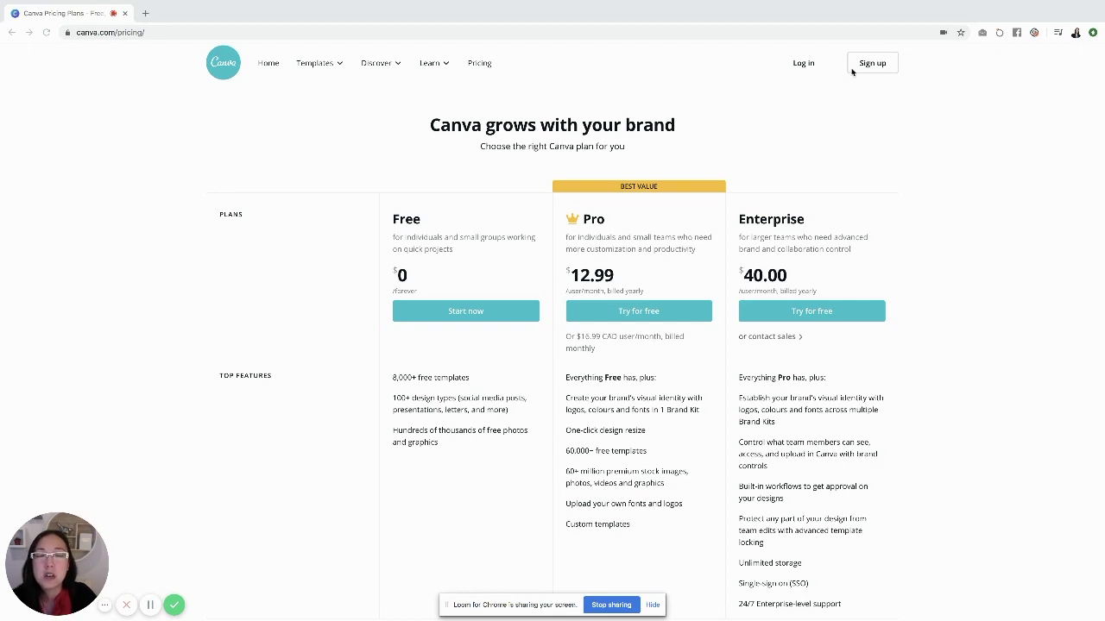
Go to the login page and sign in to Canva with the Facebook account
click(800, 66)
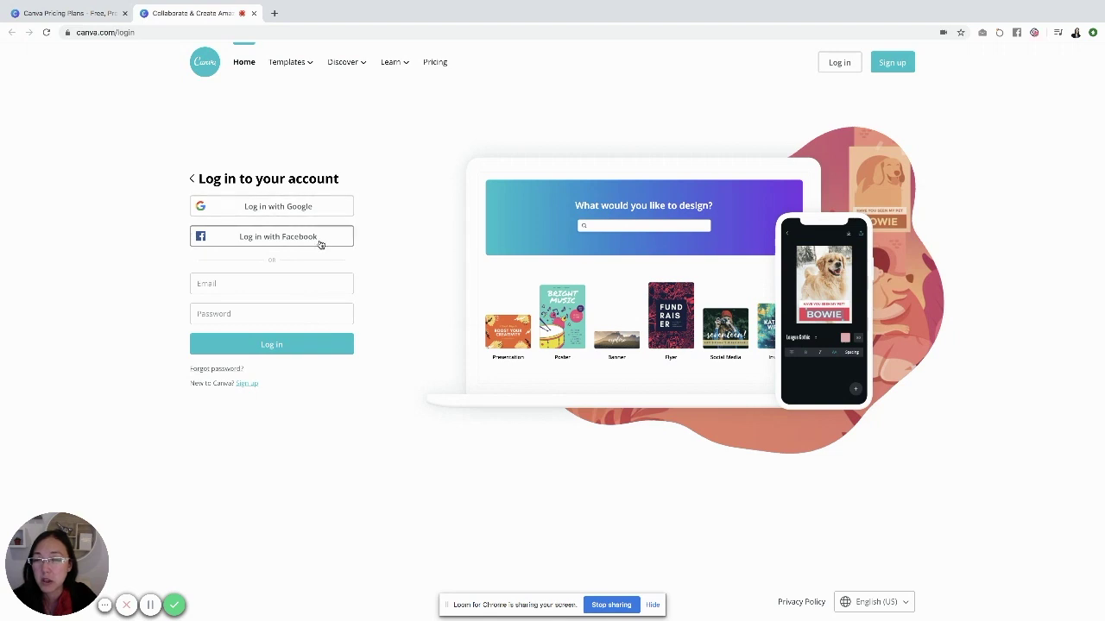
click(322, 243)
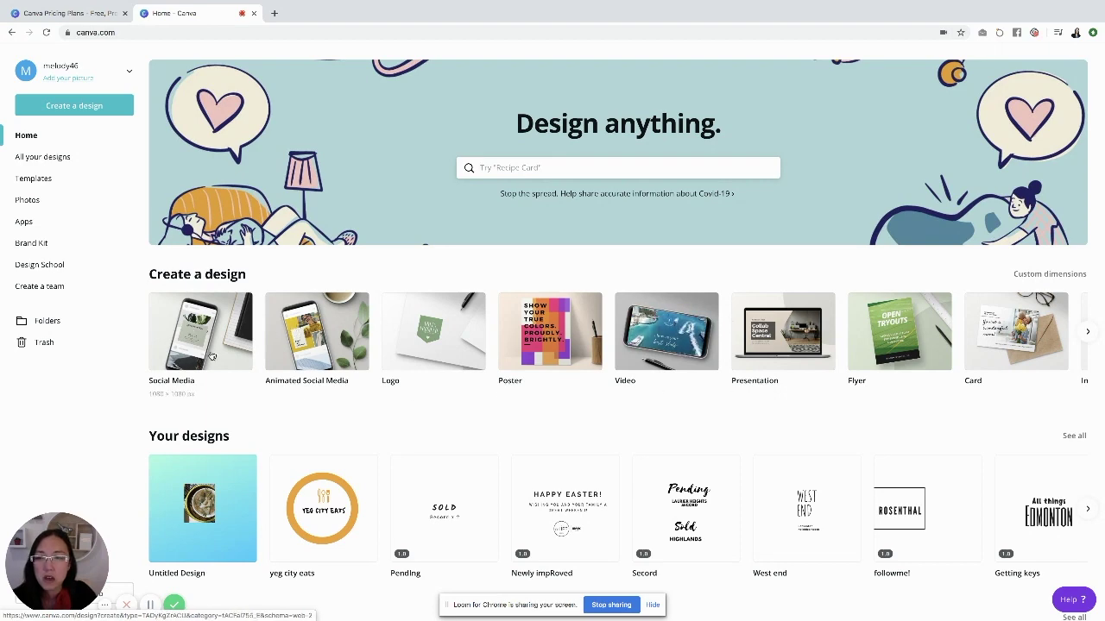
Page through the 'Create a design' carousel, then search designs for 'youtube thumbnail'
scroll(203, 371, down, 1)
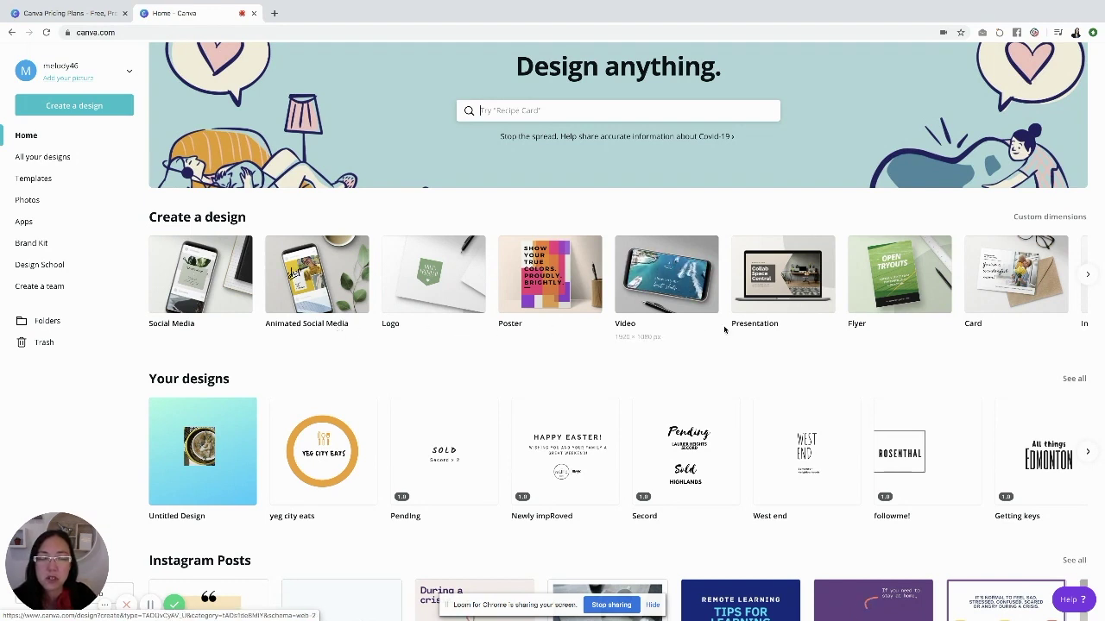
click(1088, 274)
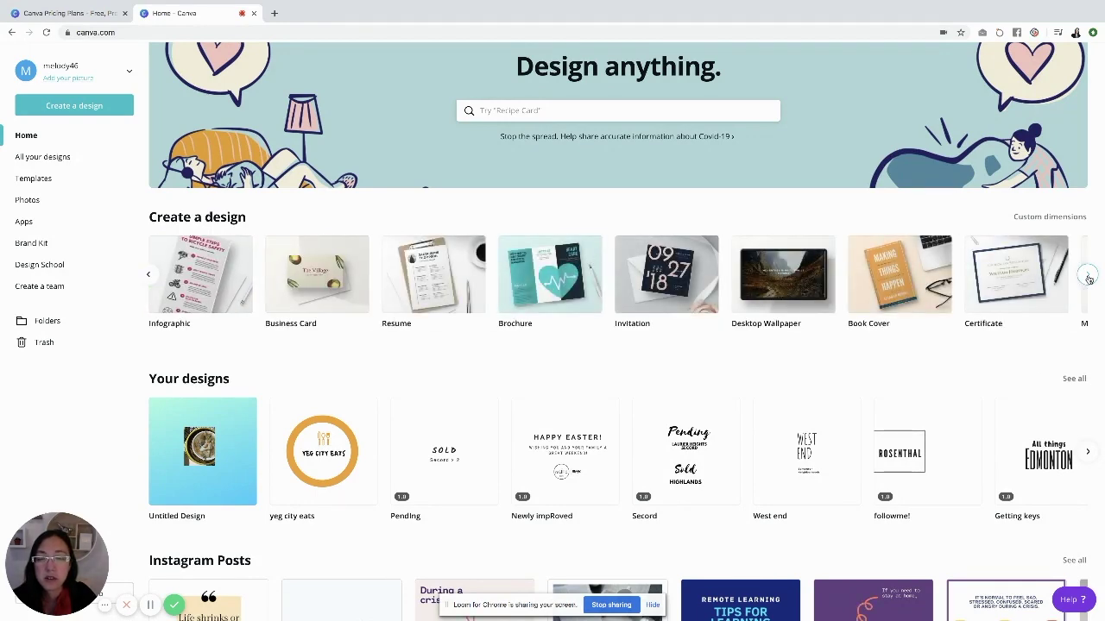
click(1088, 277)
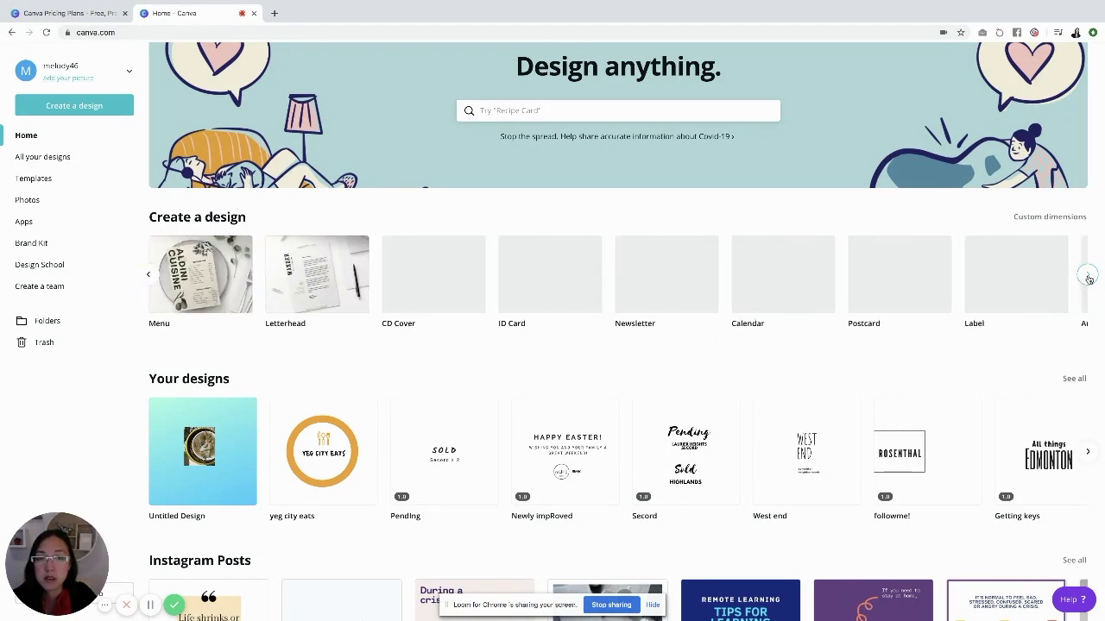
click(1088, 277)
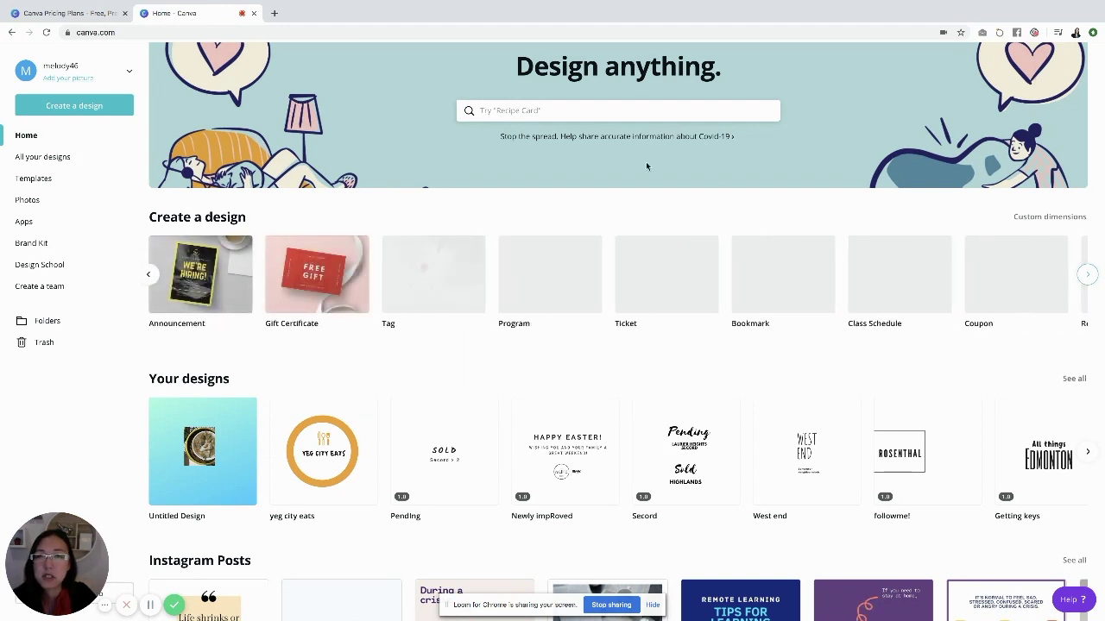
click(497, 111)
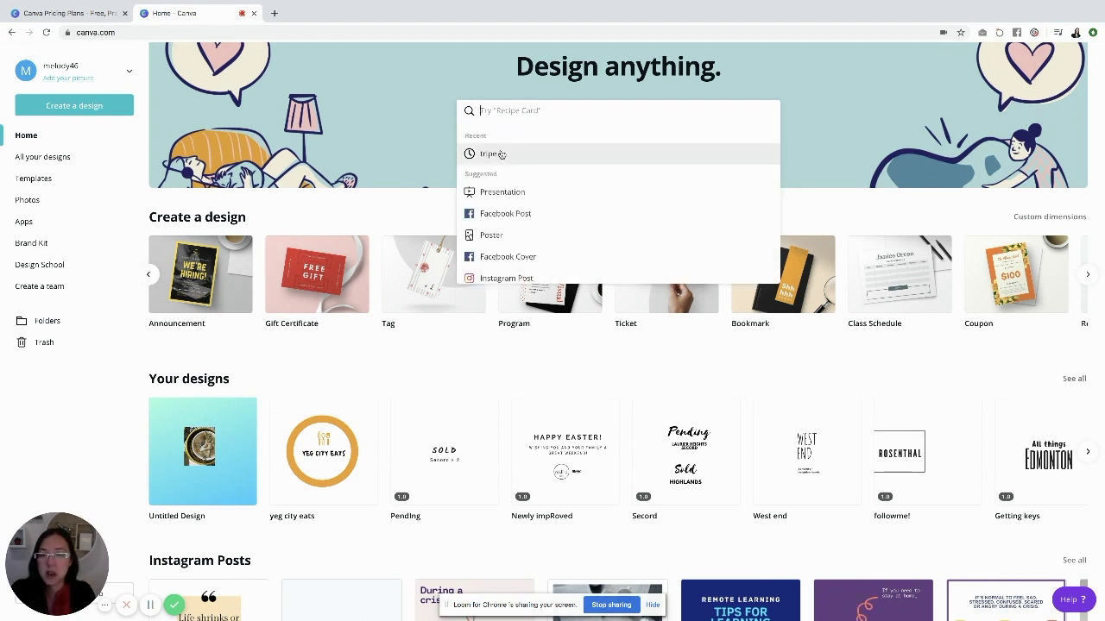
text(youtu)
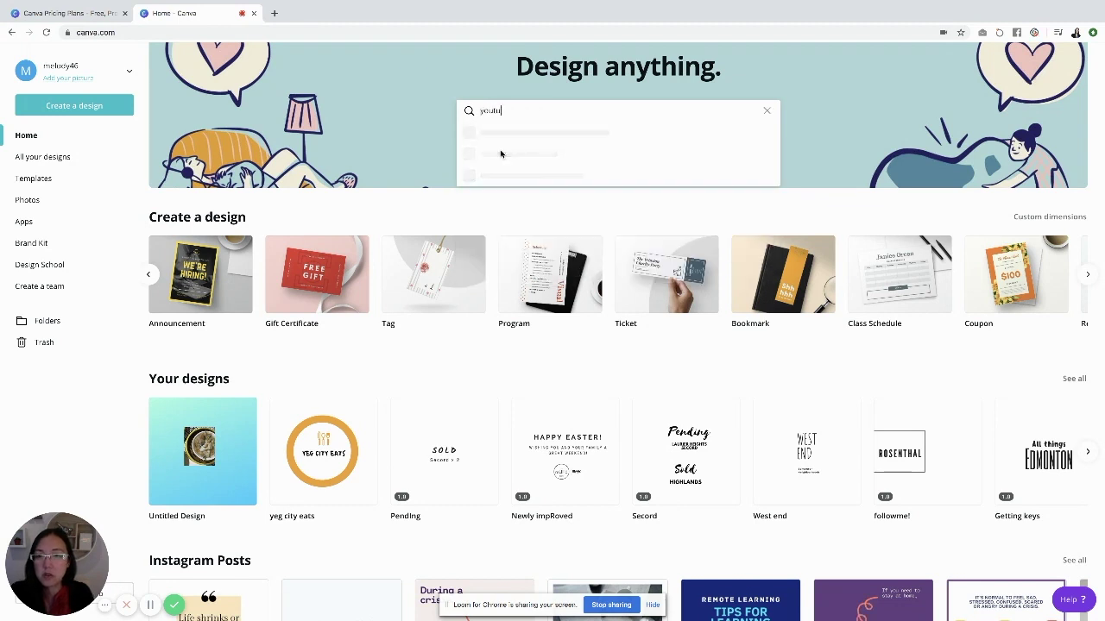
text(be thumbnail)
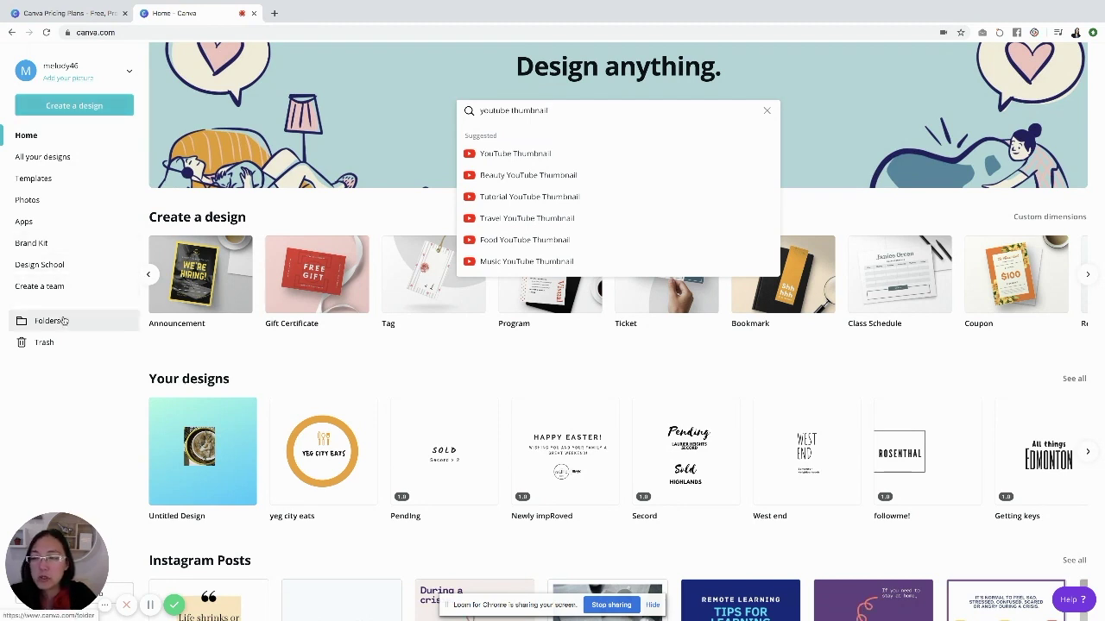
Scroll through all saved designs under 'All your designs', then go to Templates
click(77, 159)
scroll(294, 224, down, 3)
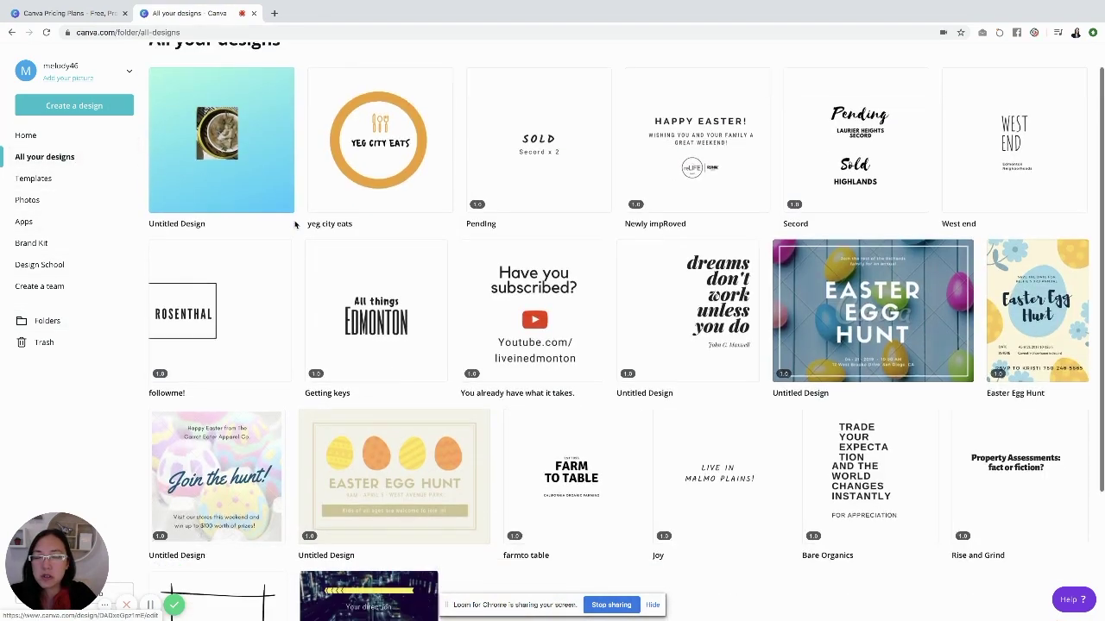
scroll(294, 224, down, 6)
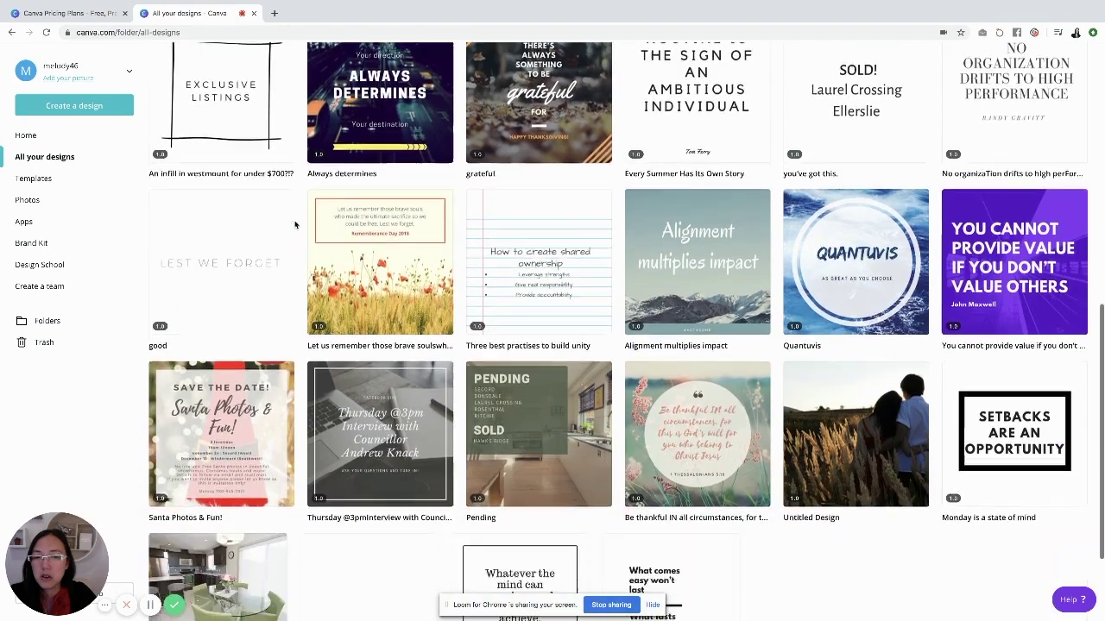
scroll(295, 224, down, 6)
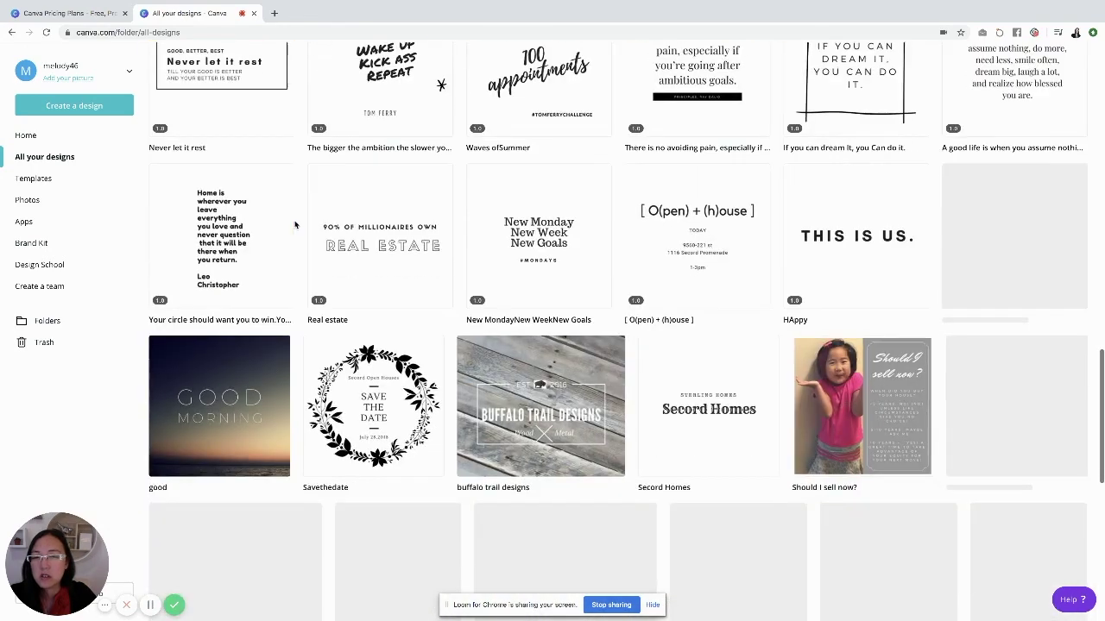
scroll(294, 225, down, 5)
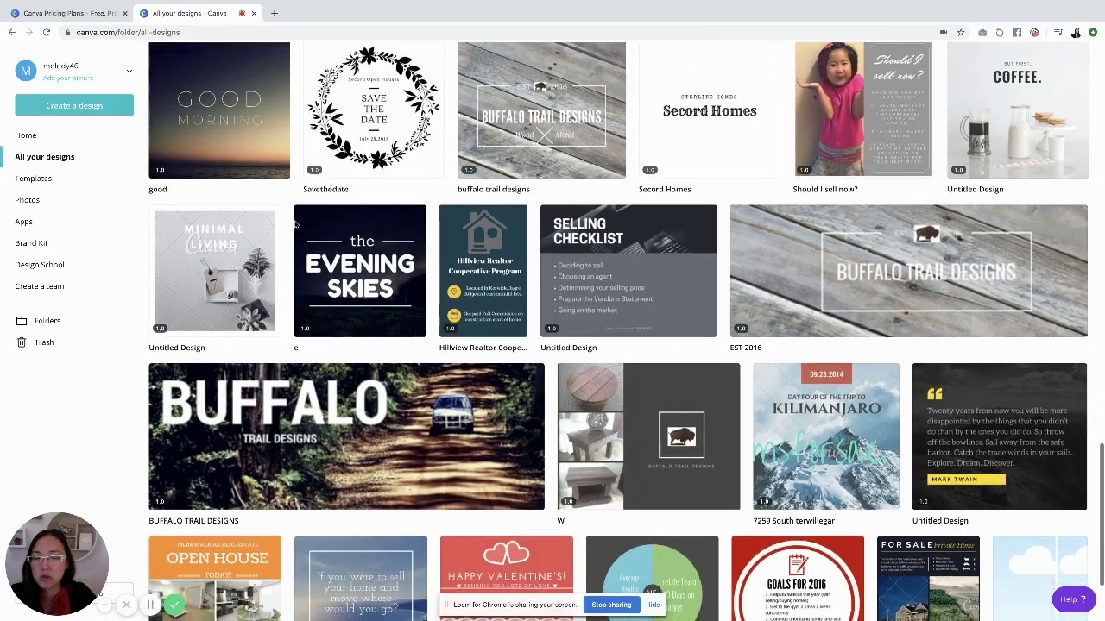
scroll(294, 224, up, 2)
scroll(294, 224, up, 2)
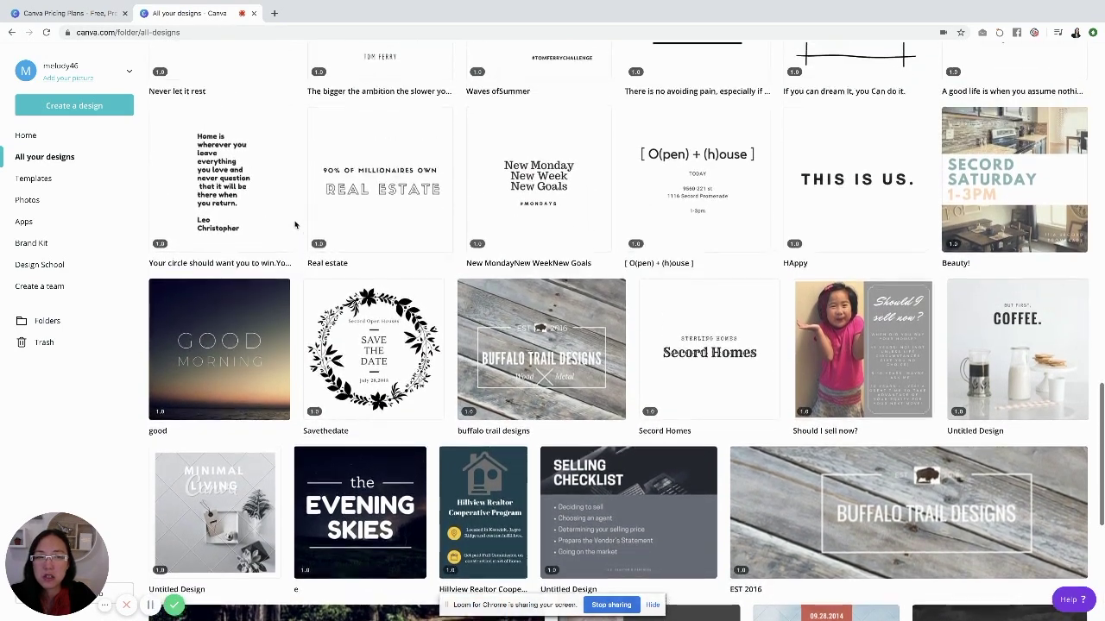
scroll(294, 224, up, 1)
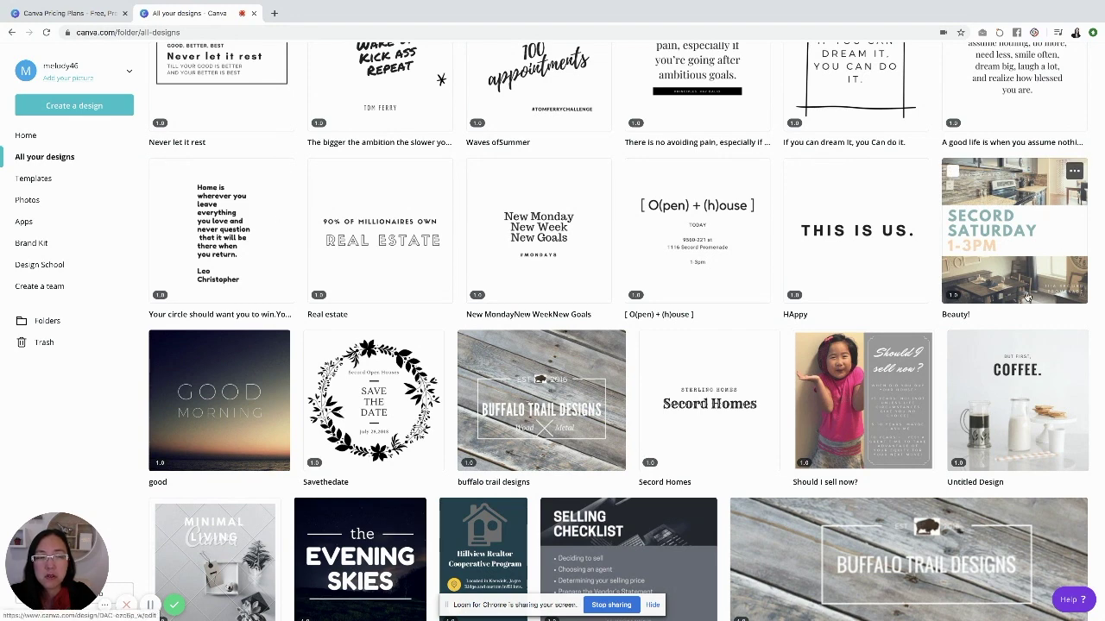
scroll(993, 250, up, 2)
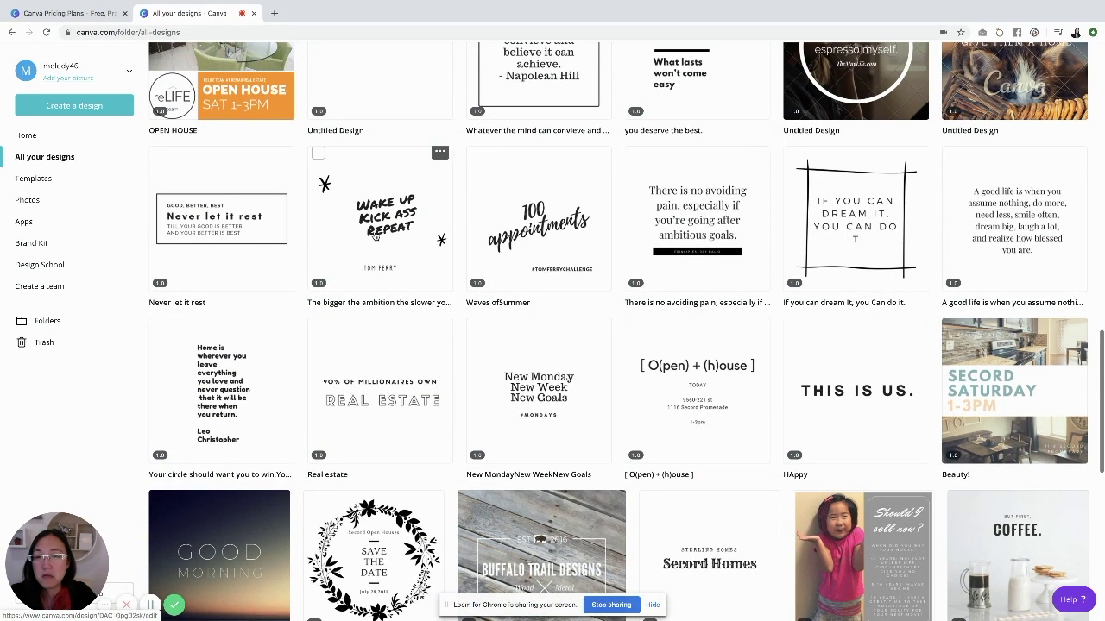
click(50, 184)
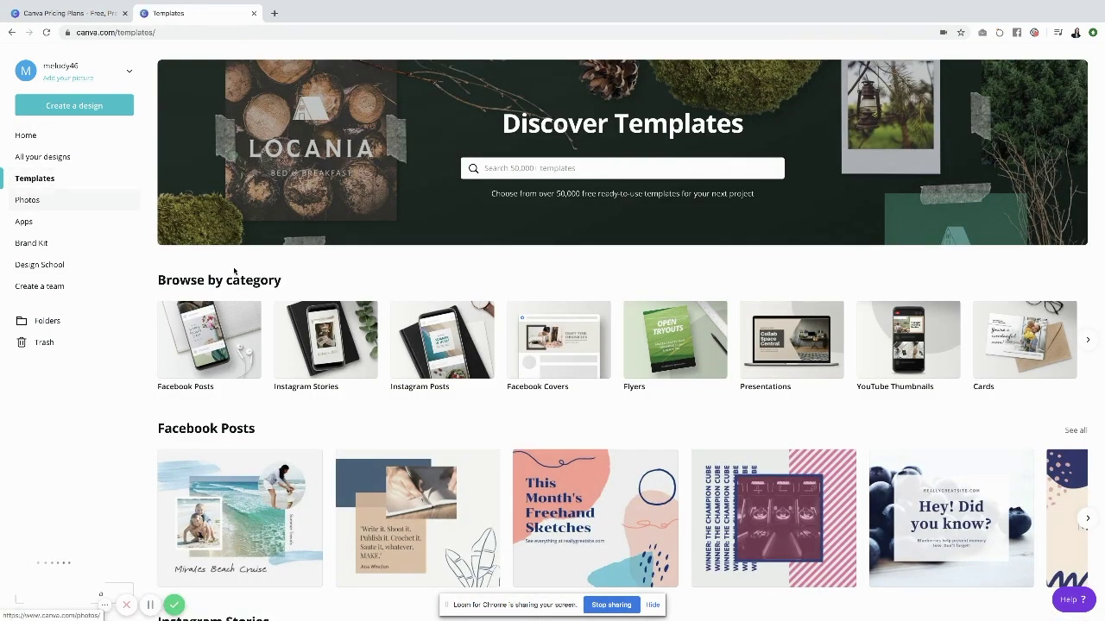
Open the 'Come and Let's Talk' World Health Day template from the Facebook Posts templates
click(189, 342)
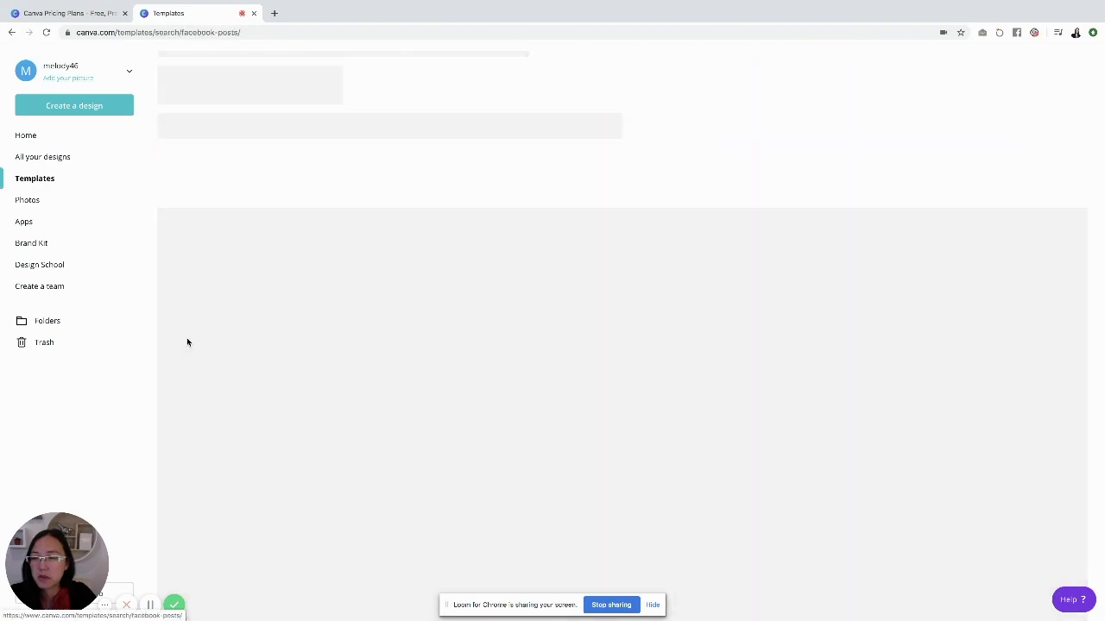
scroll(276, 349, down, 3)
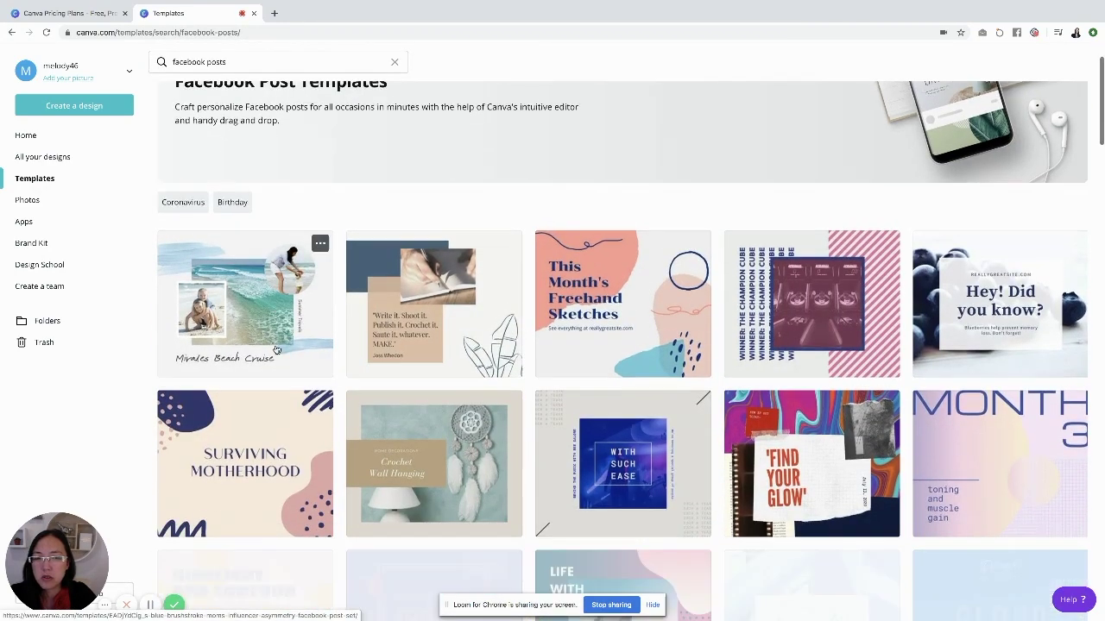
scroll(277, 350, down, 3)
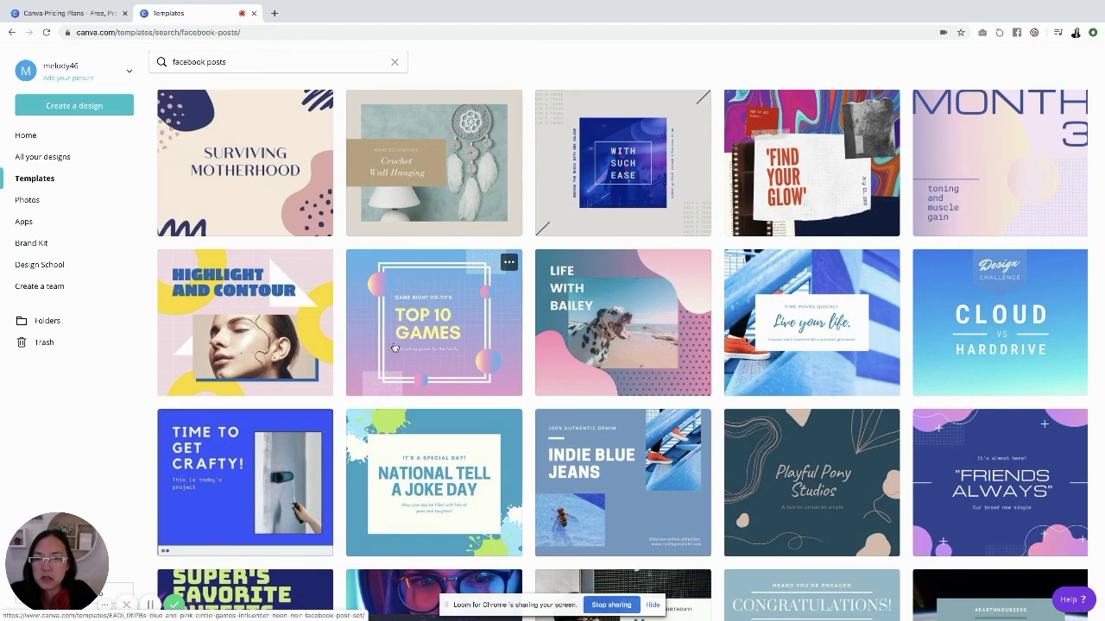
scroll(400, 346, down, 4)
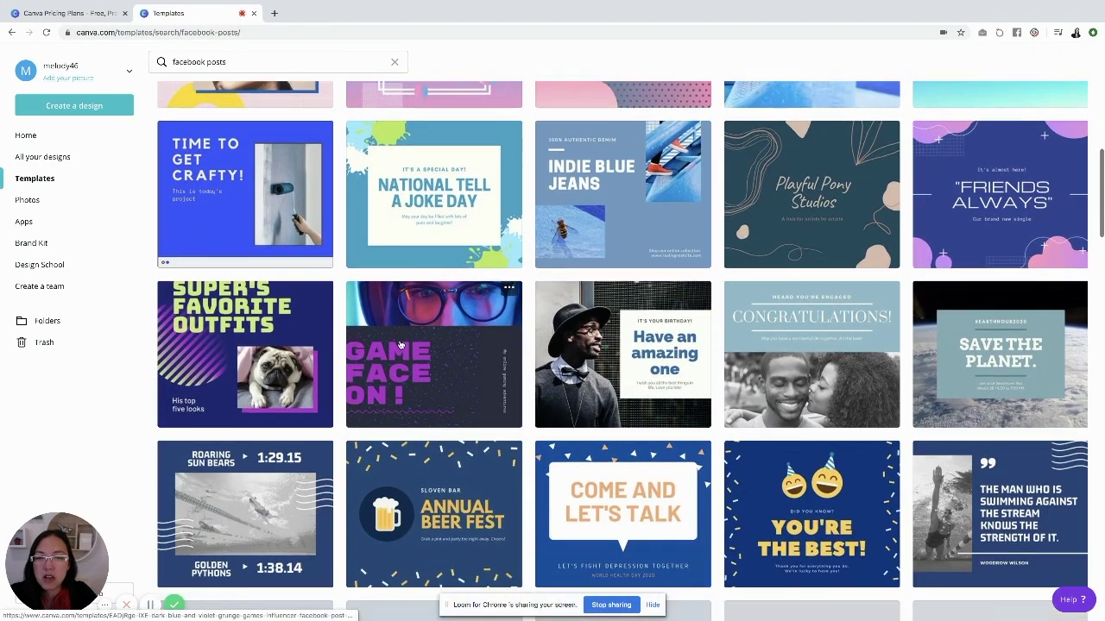
scroll(398, 344, down, 1)
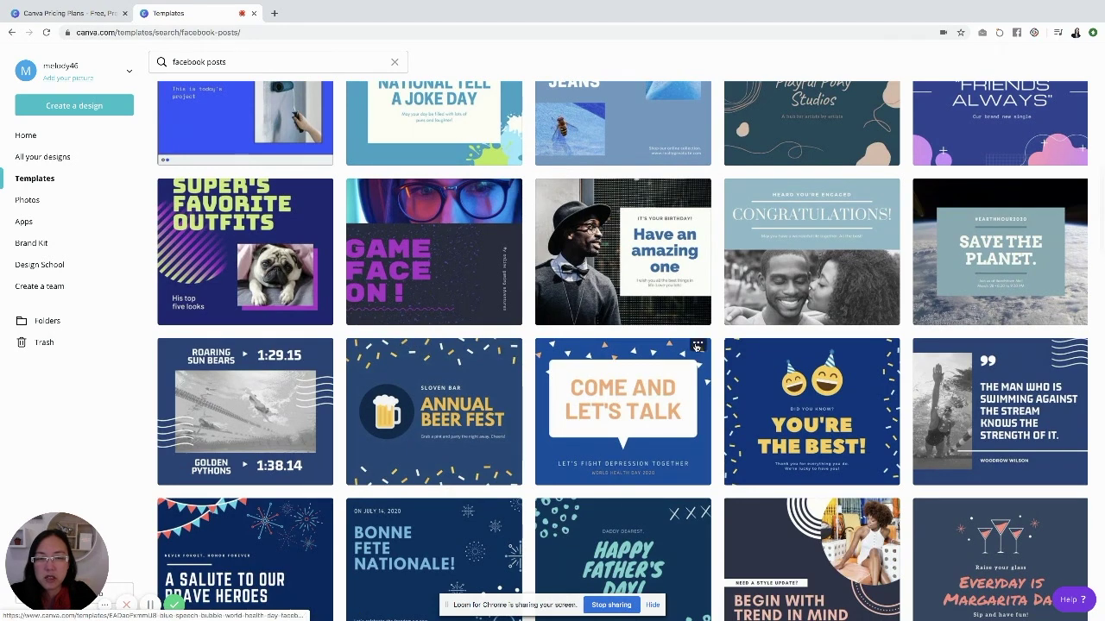
click(628, 409)
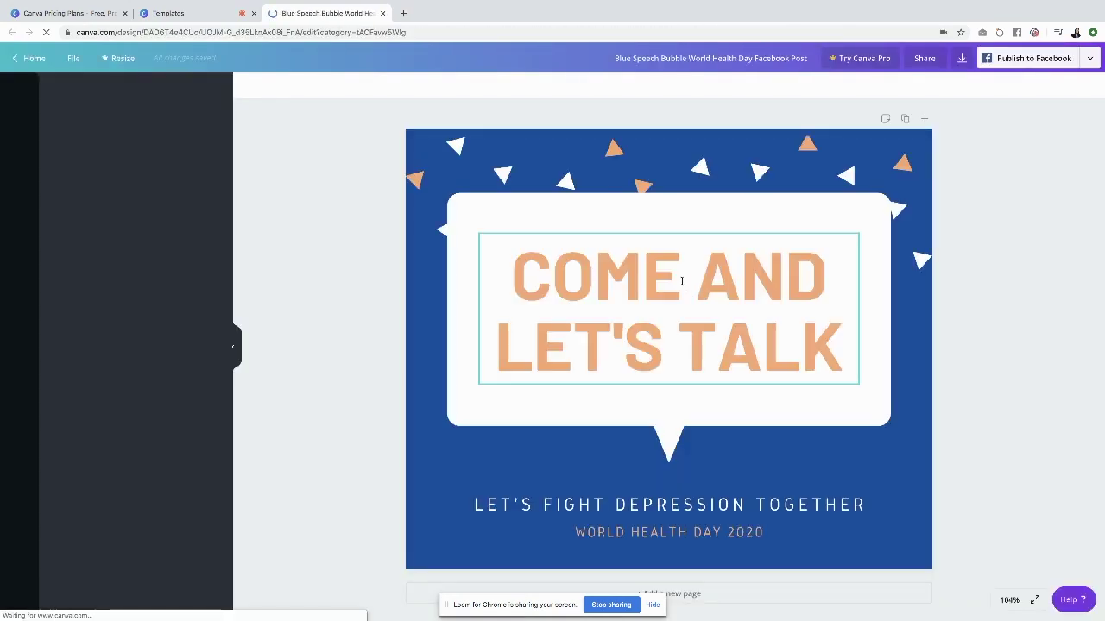
Replace the bubble heading with 'NEW LISTING' and '123 HAPPY ST' on two lines, centred
click(681, 280)
click(681, 280)
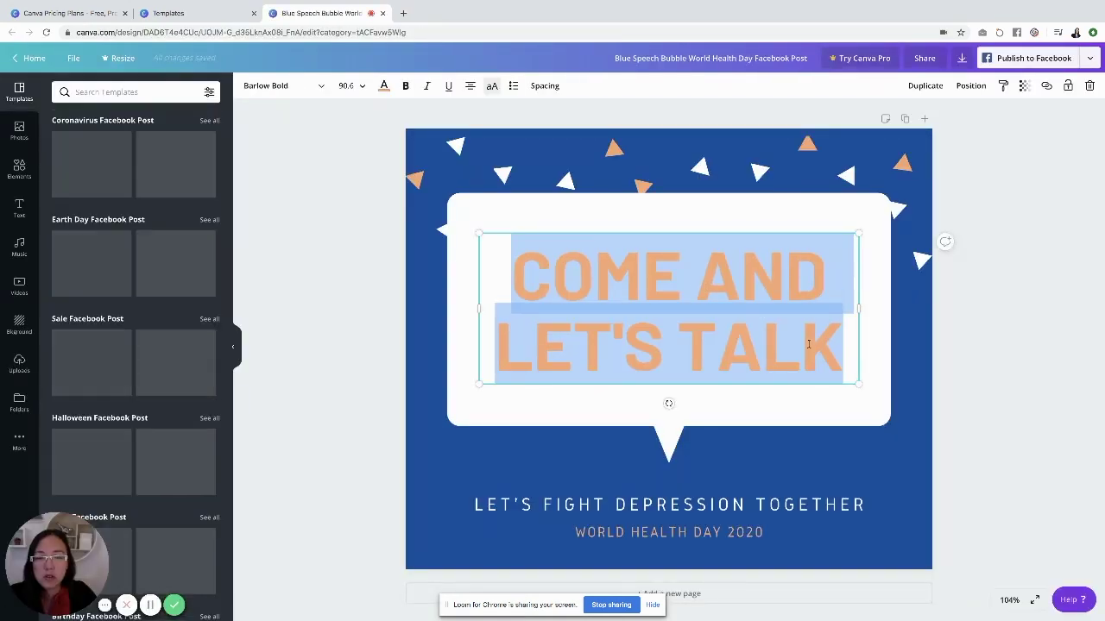
text(NEW LISTING)
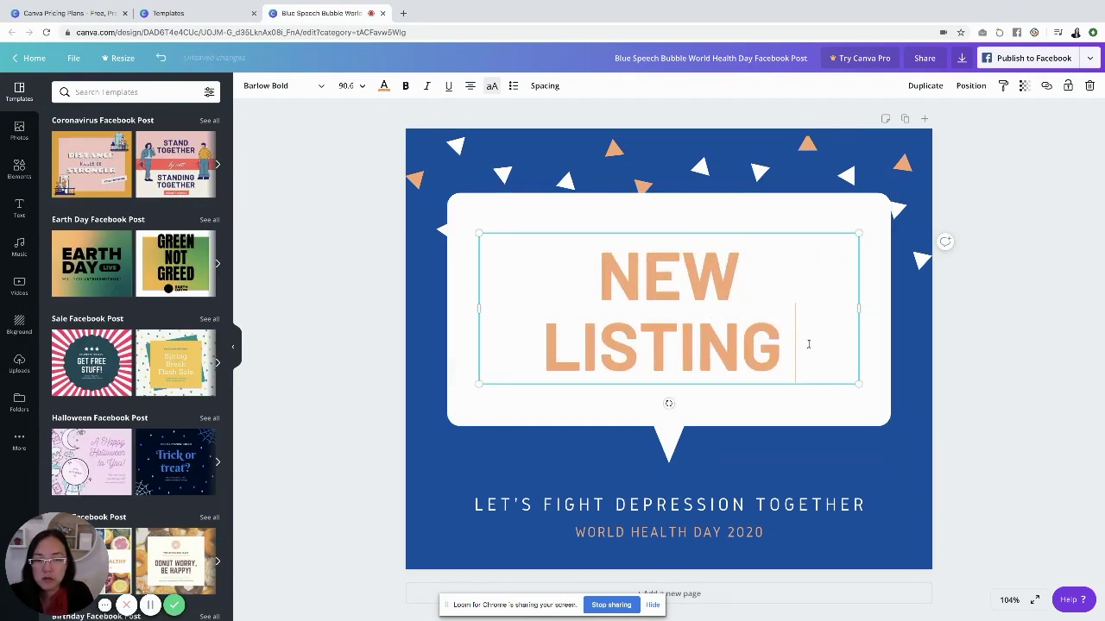
key(Return)
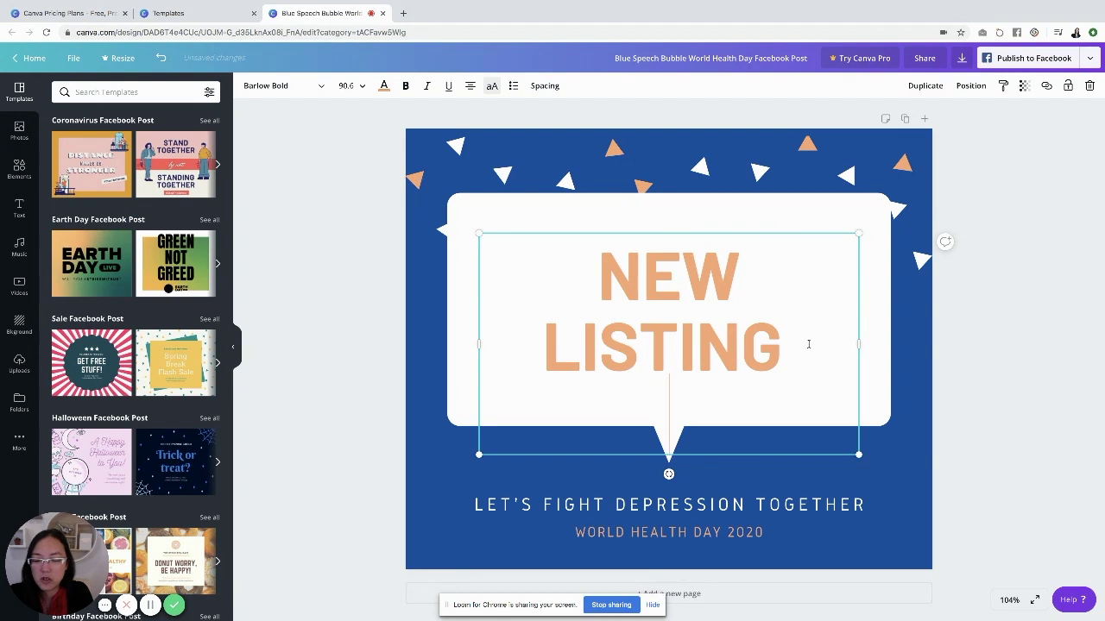
text(123 HAPPY)
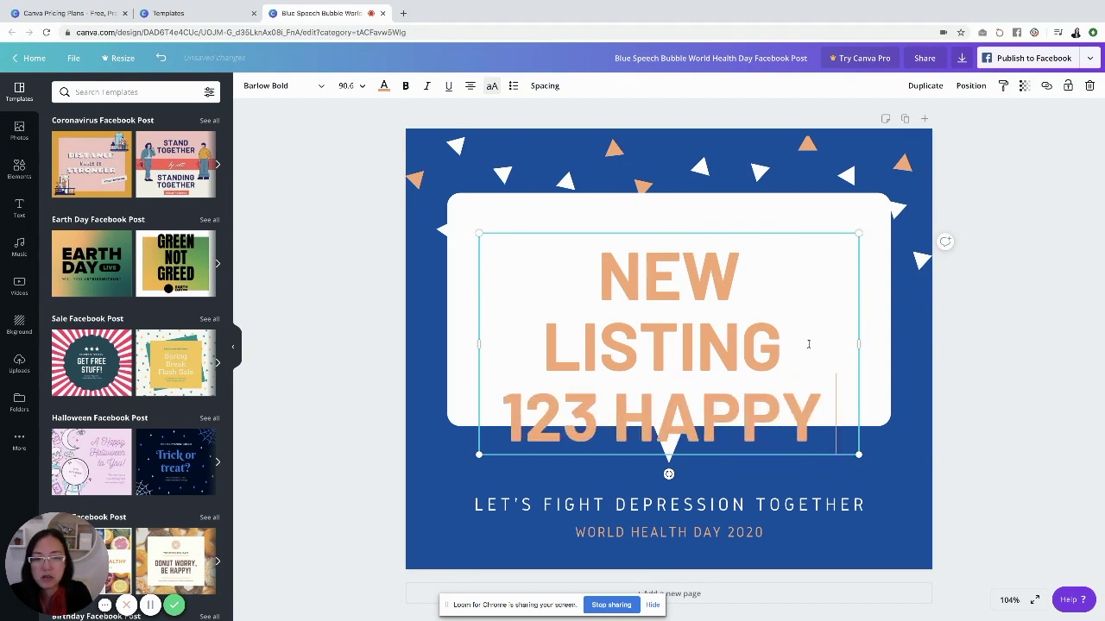
text( ST)
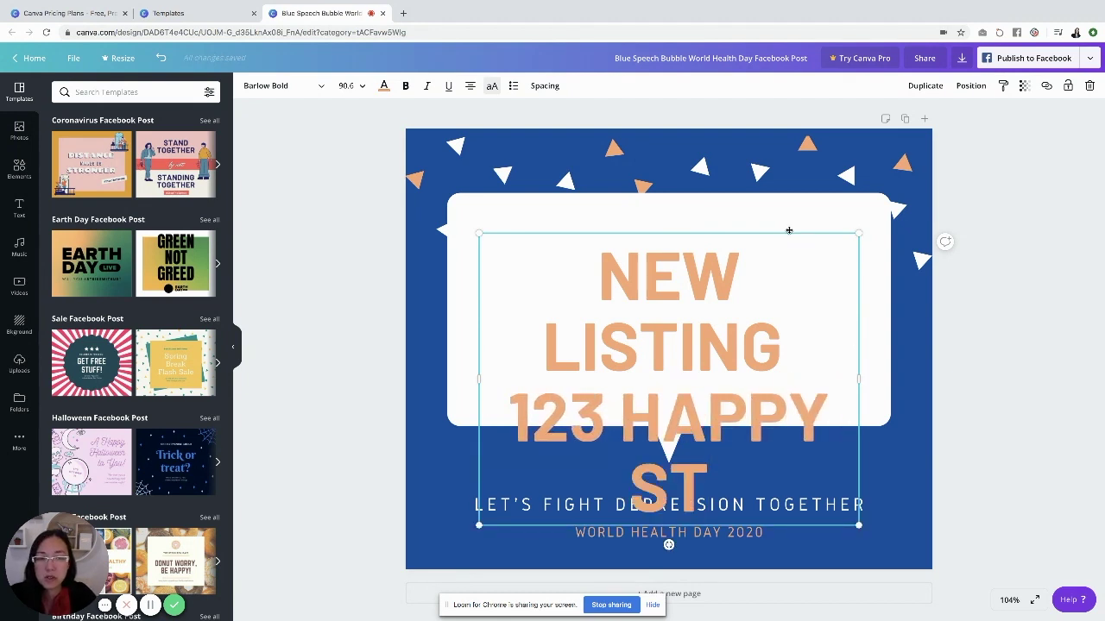
drag(788, 230, 787, 183)
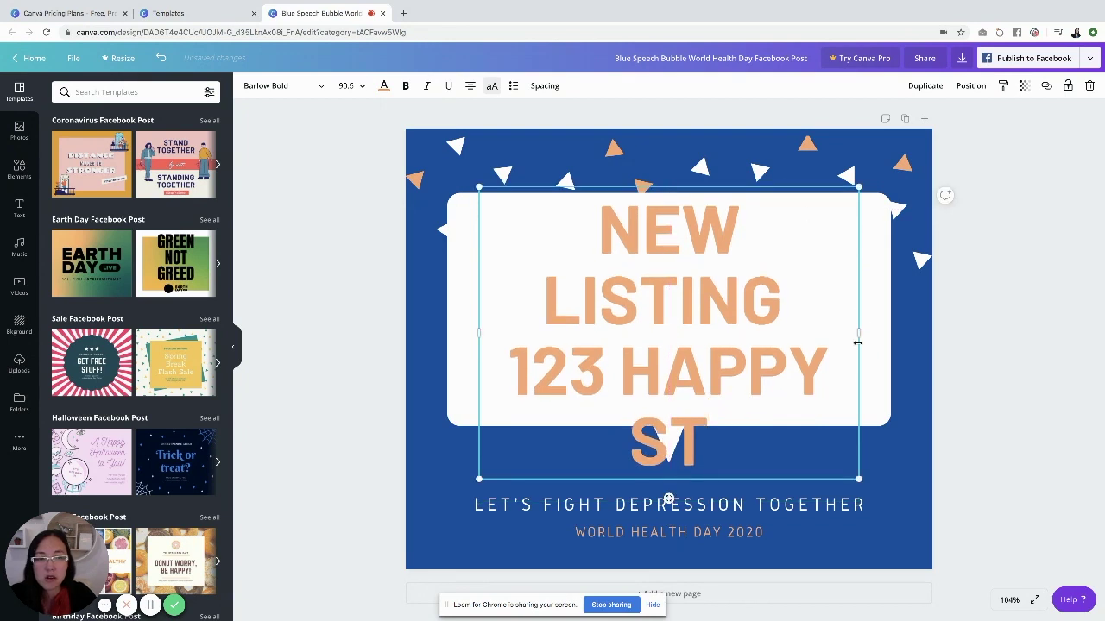
drag(857, 343, 898, 350)
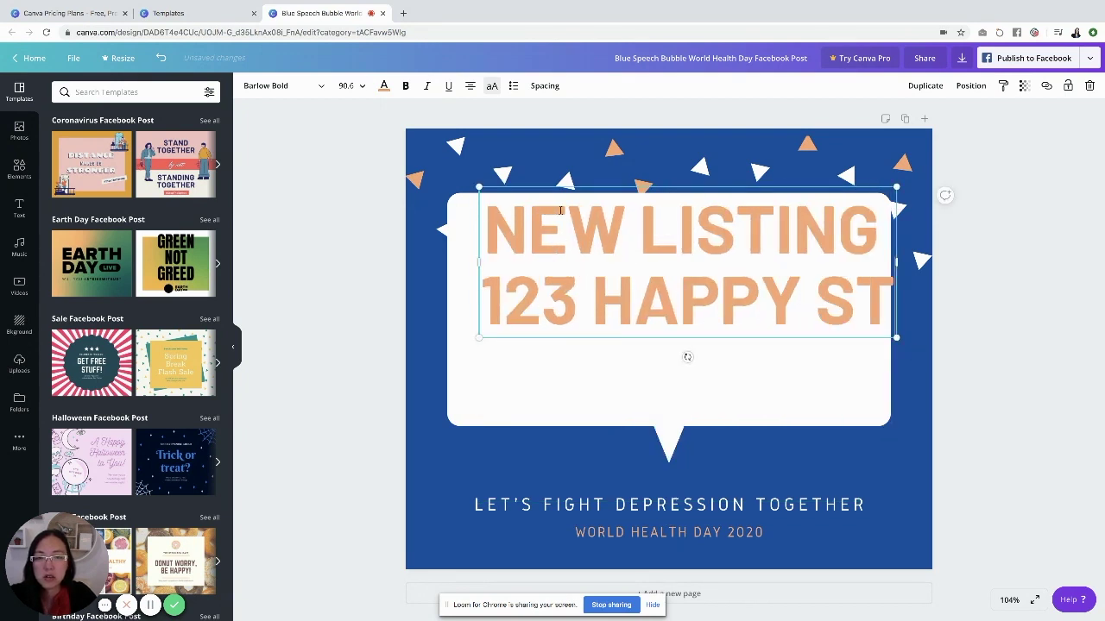
drag(576, 185, 564, 232)
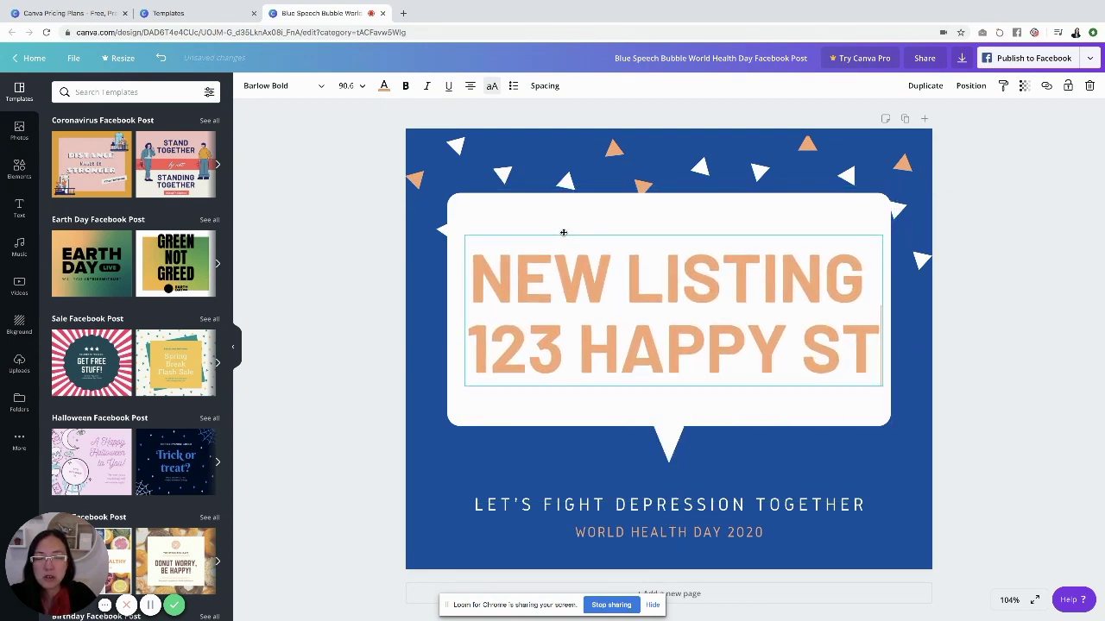
Set the NEW LISTING line in the Anton font at size 64
click(614, 275)
triple_click(614, 274)
click(613, 274)
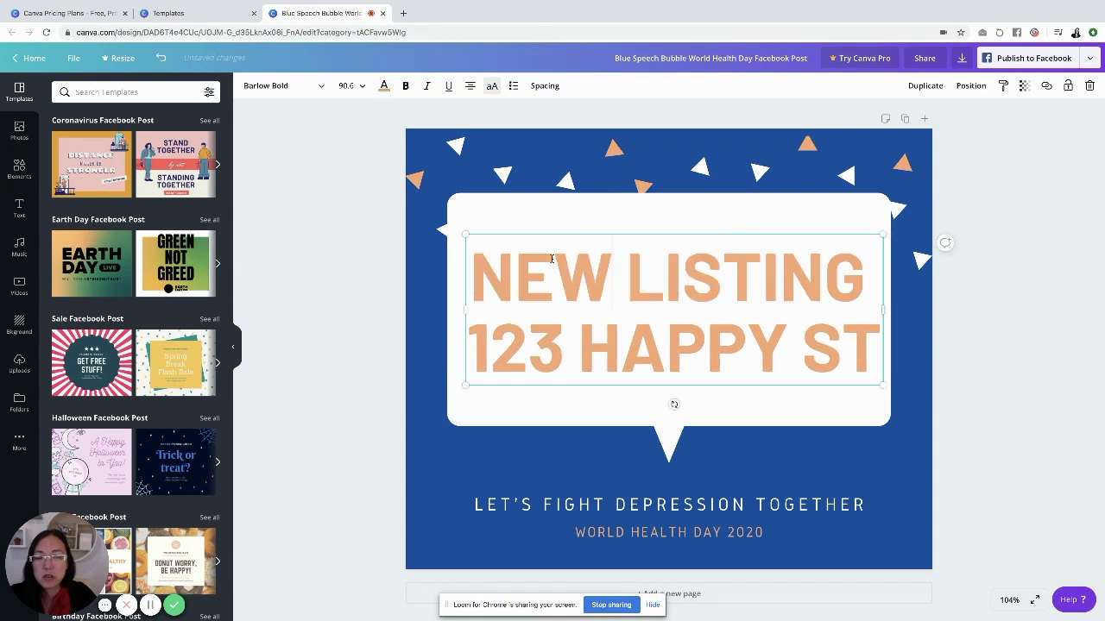
click(324, 86)
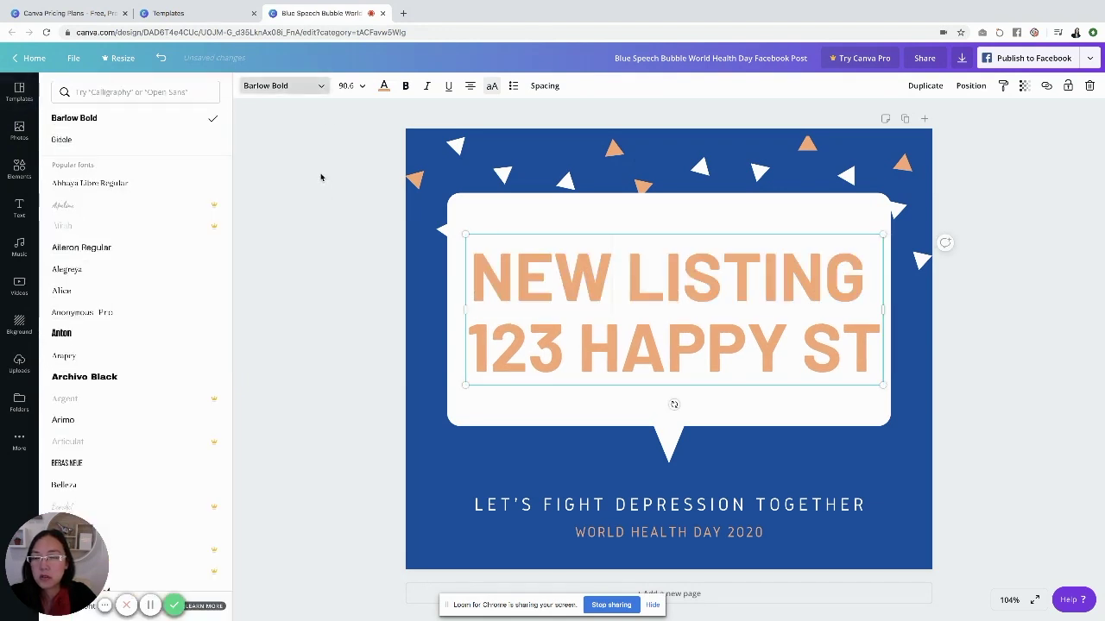
click(85, 342)
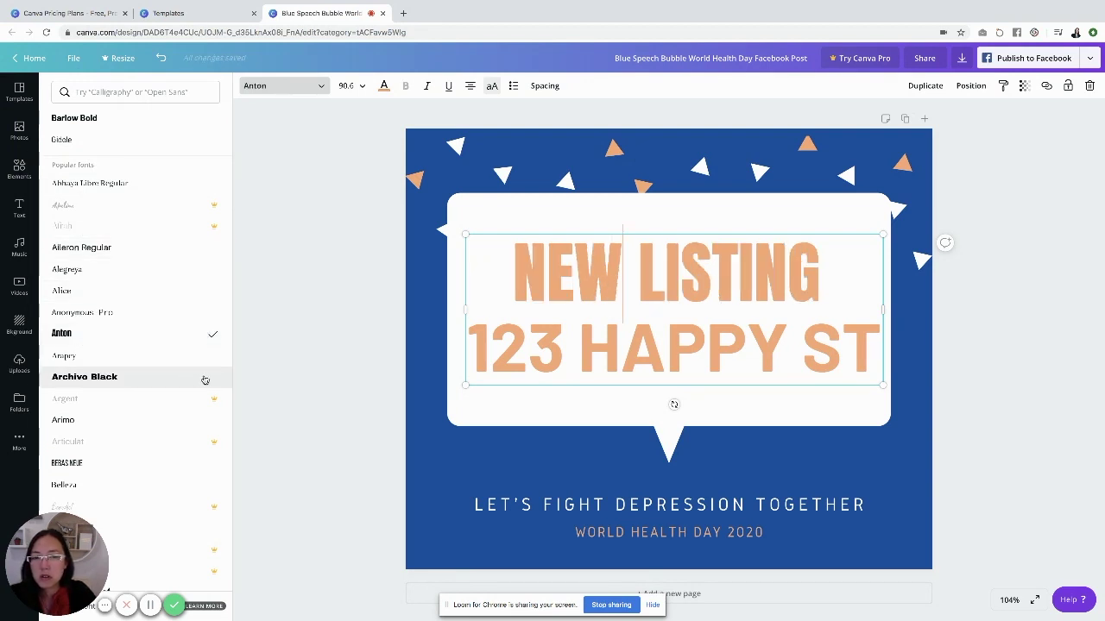
click(361, 88)
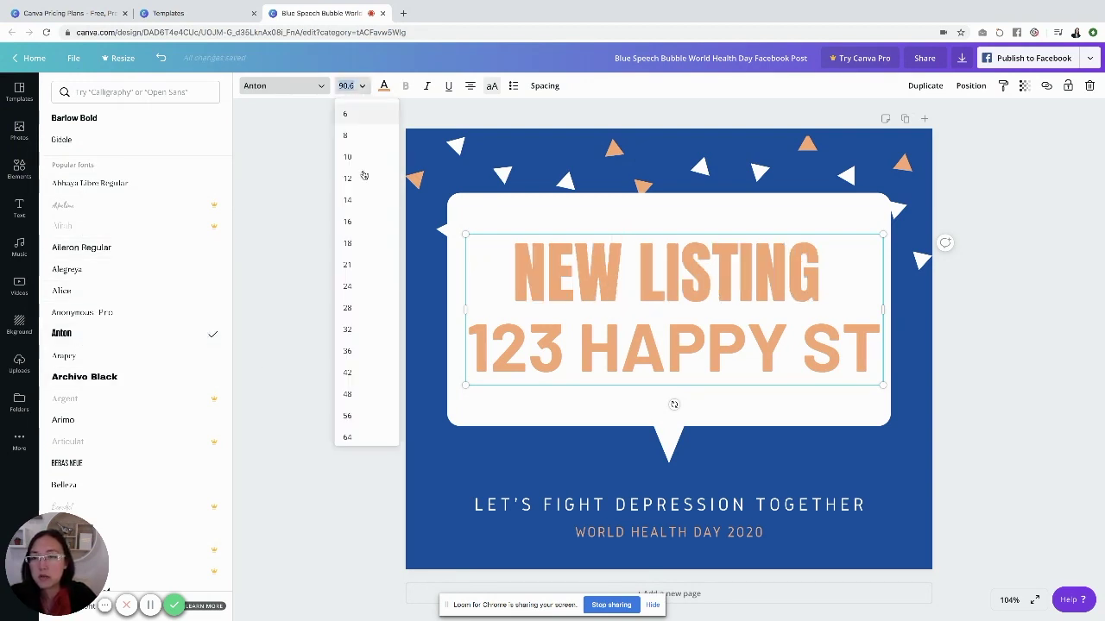
scroll(370, 377, down, 1)
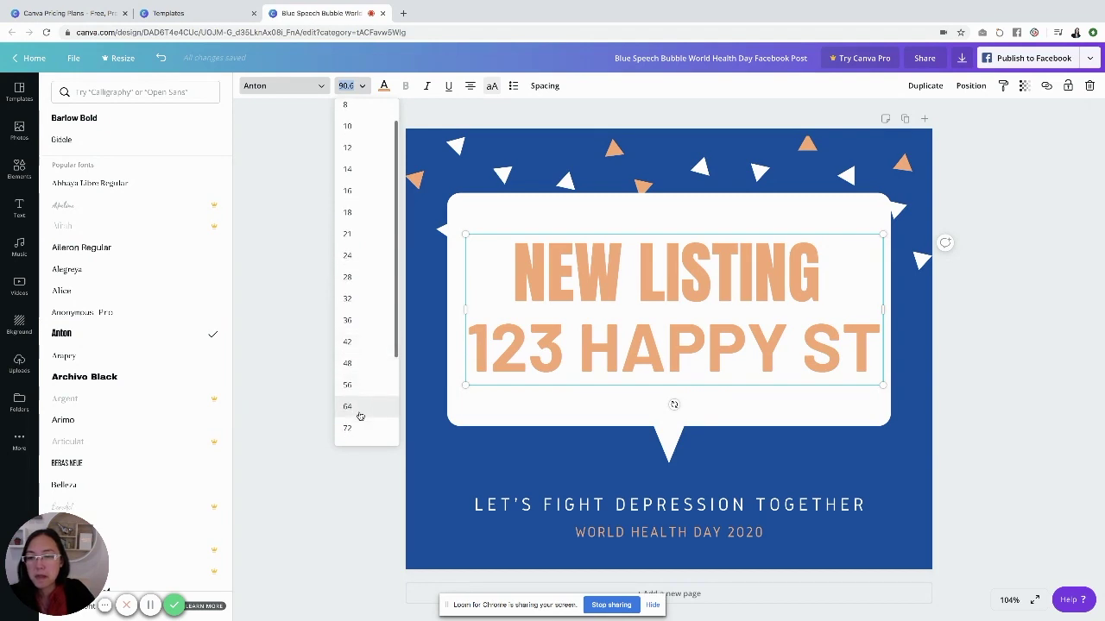
click(361, 415)
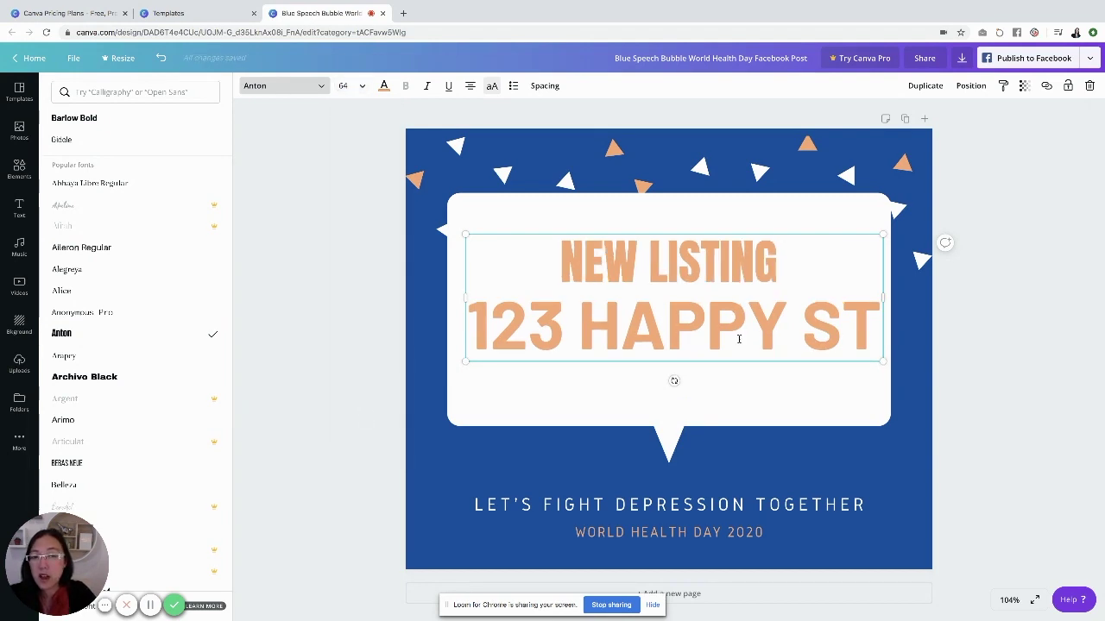
Replace the slogan with a call-the-agent-for-more-info line and the health-day line with the agent's phone number
double_click(710, 503)
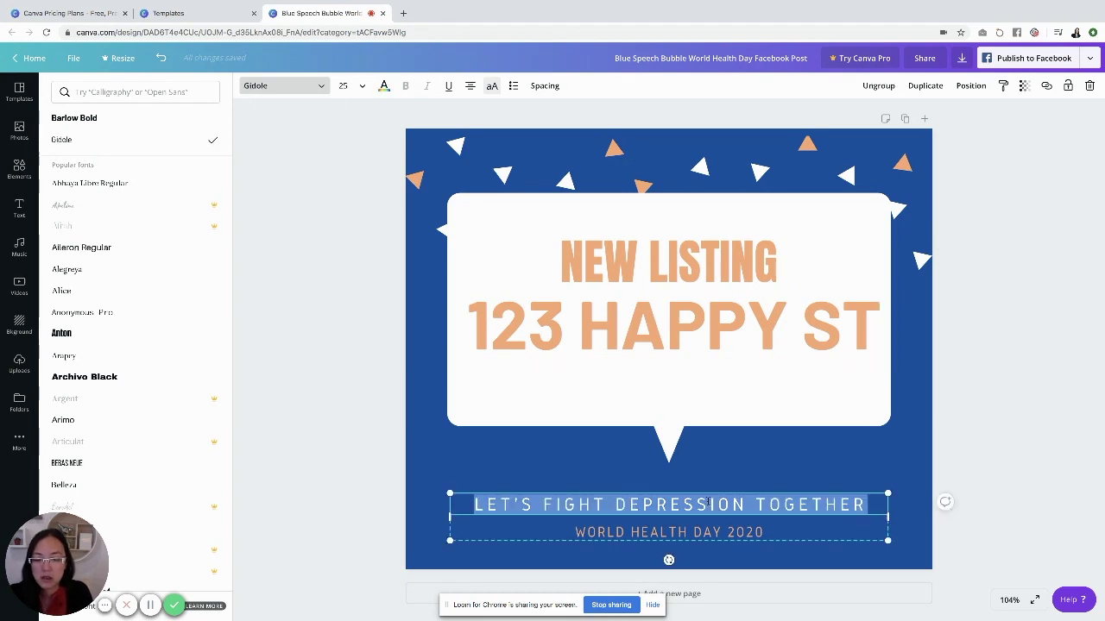
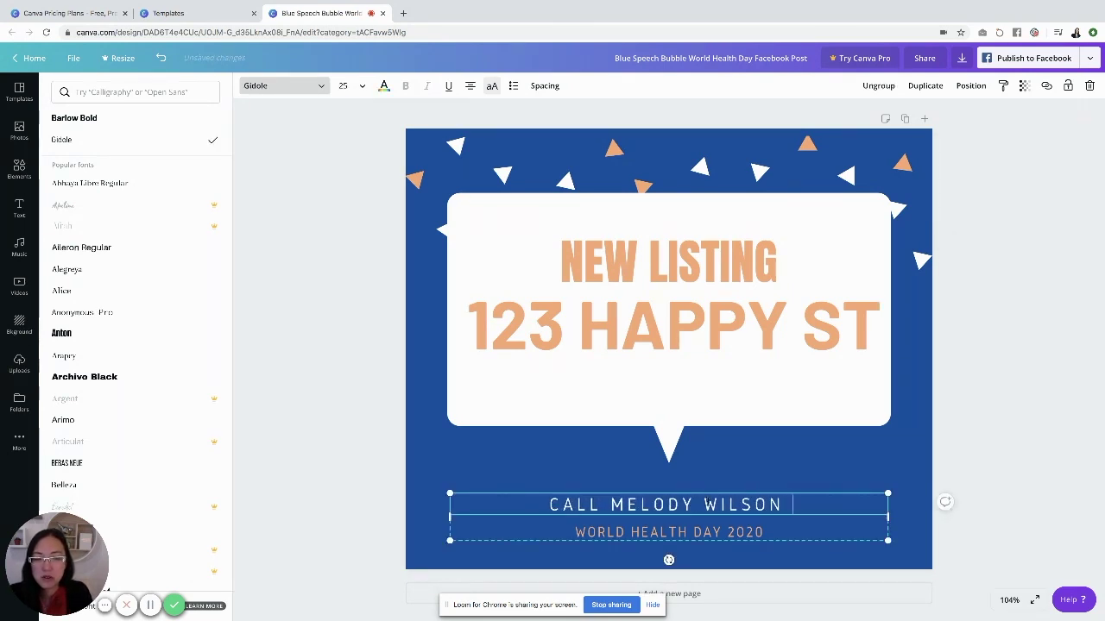
text(FOR MORE INFO)
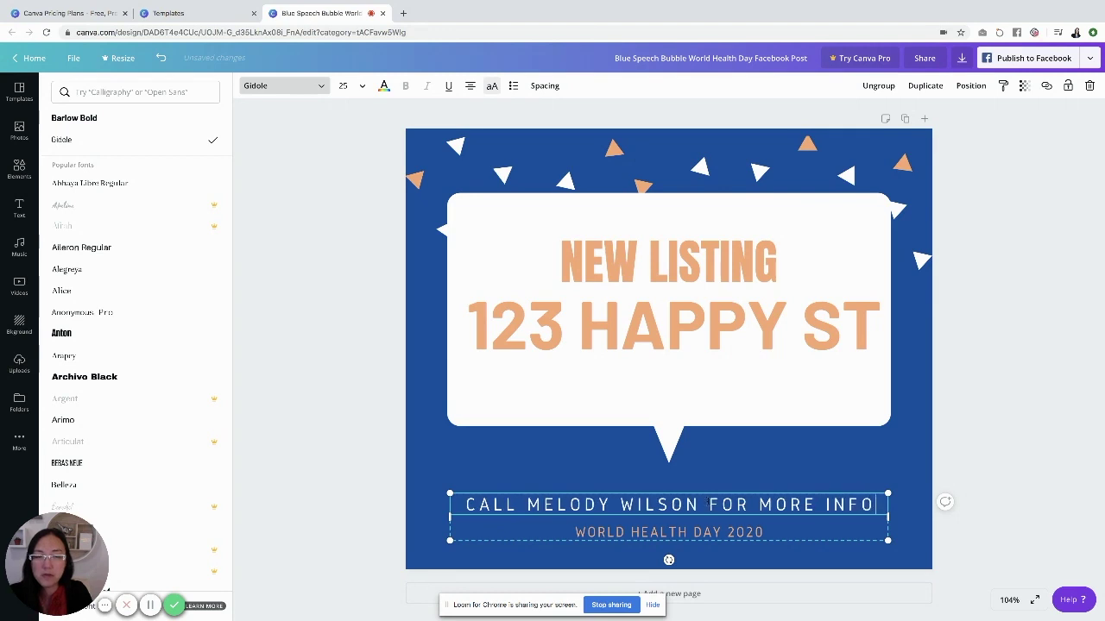
double_click(692, 531)
text(80-945-78)
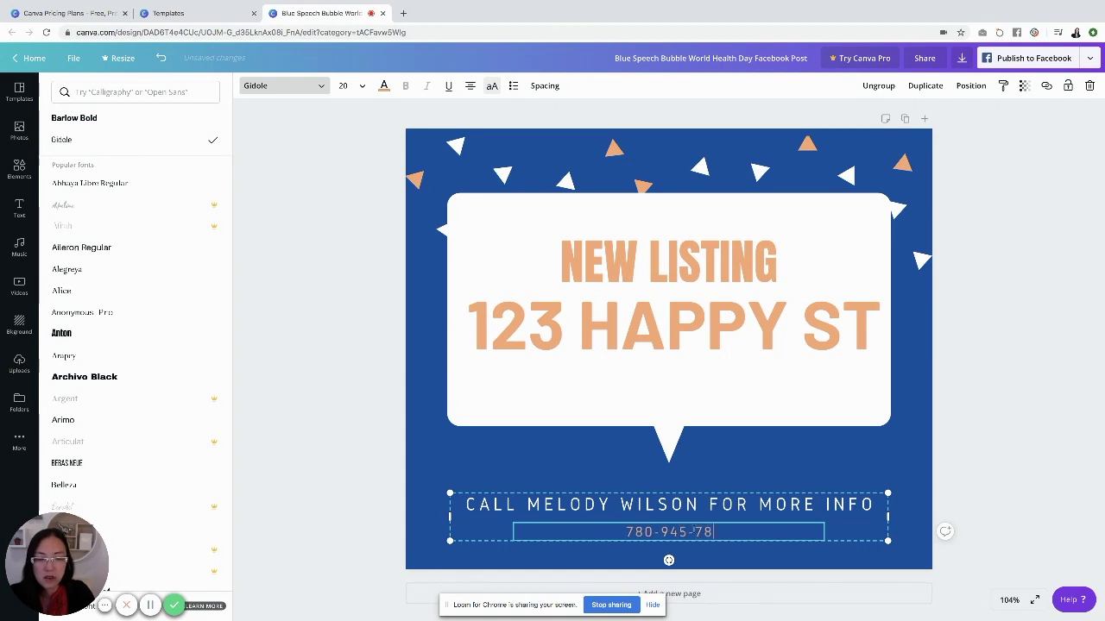
text(21)
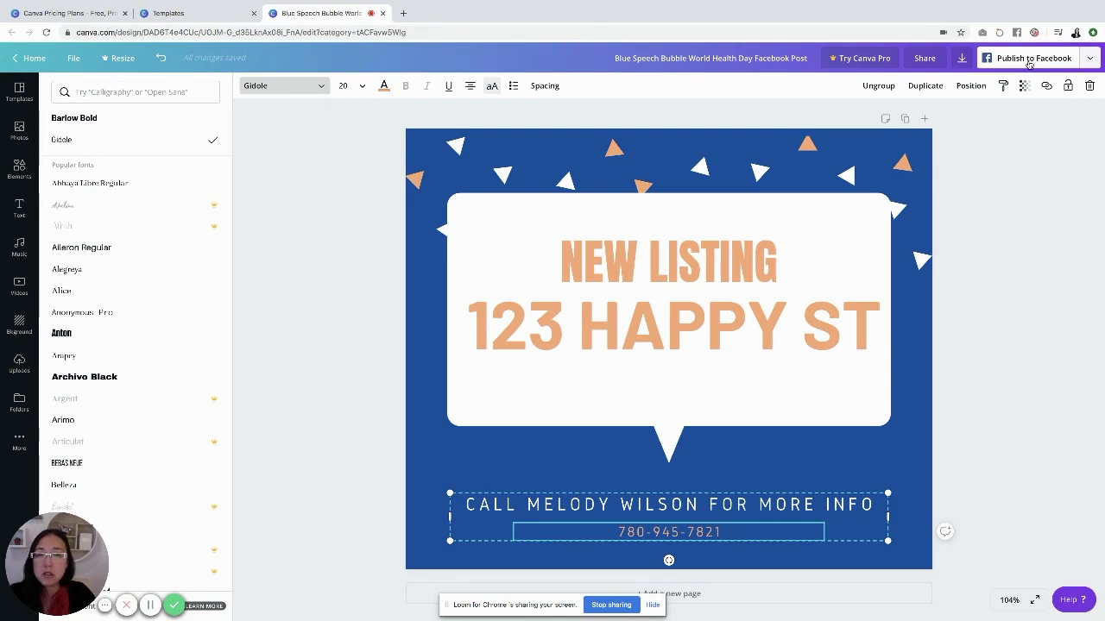
Download the post as a PNG and close the referral popup
click(961, 60)
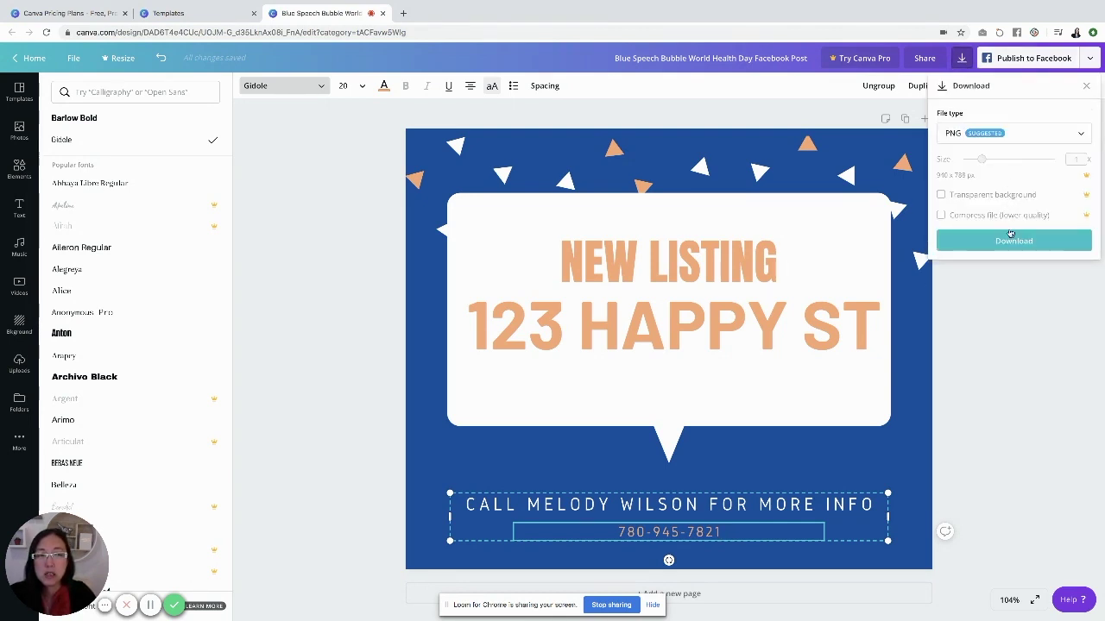
click(1011, 241)
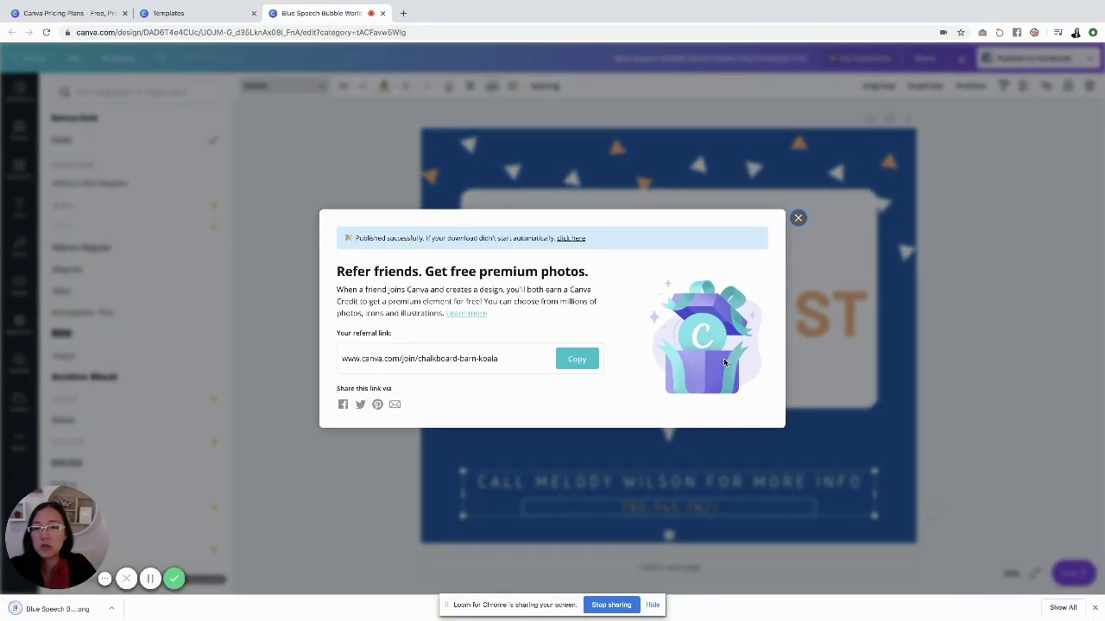
click(797, 221)
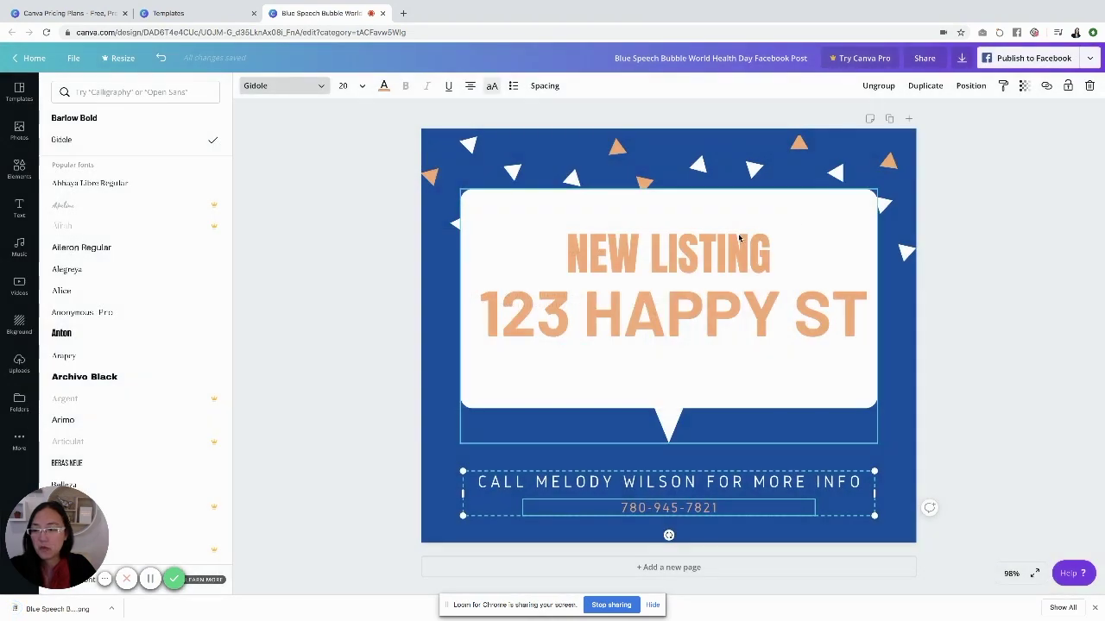
mouse_move(112, 618)
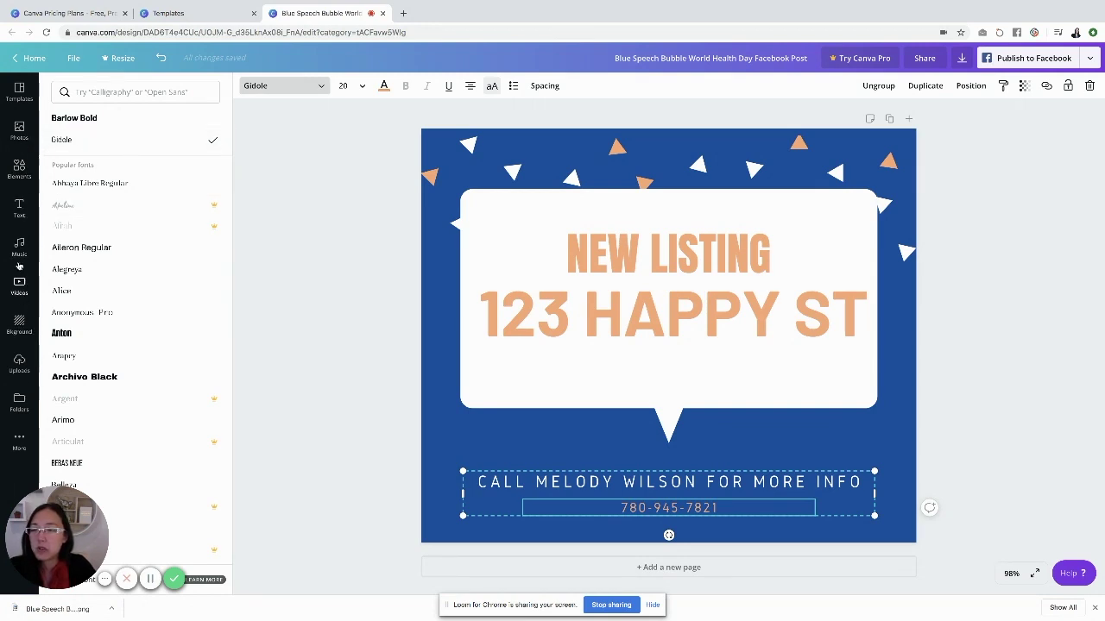
Delete the blue page background so the post sits on plain white
click(19, 131)
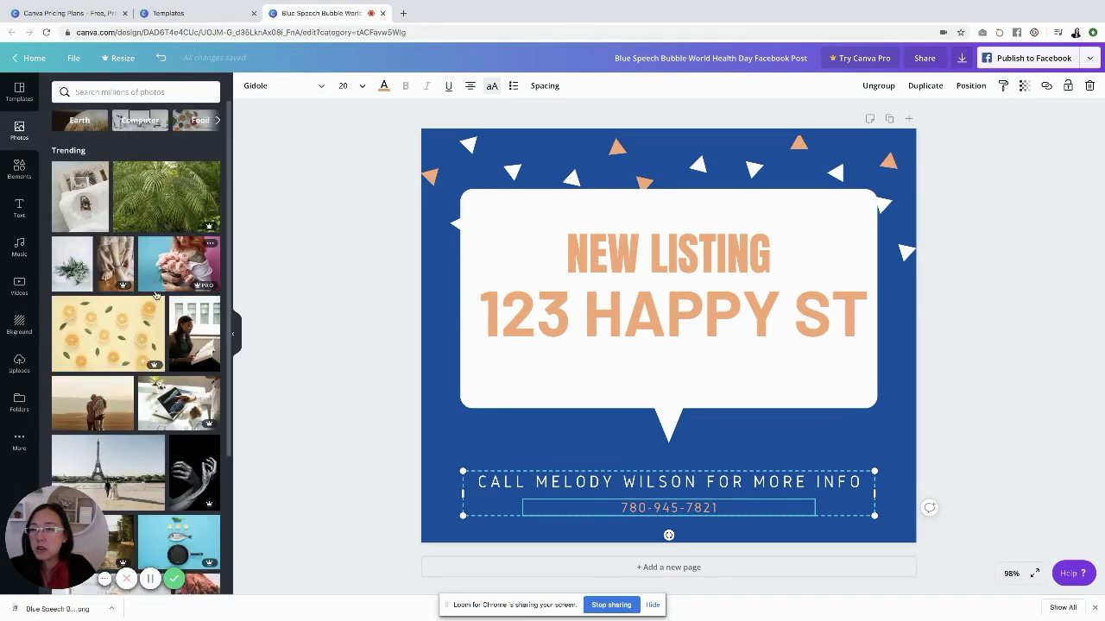
mouse_move(203, 230)
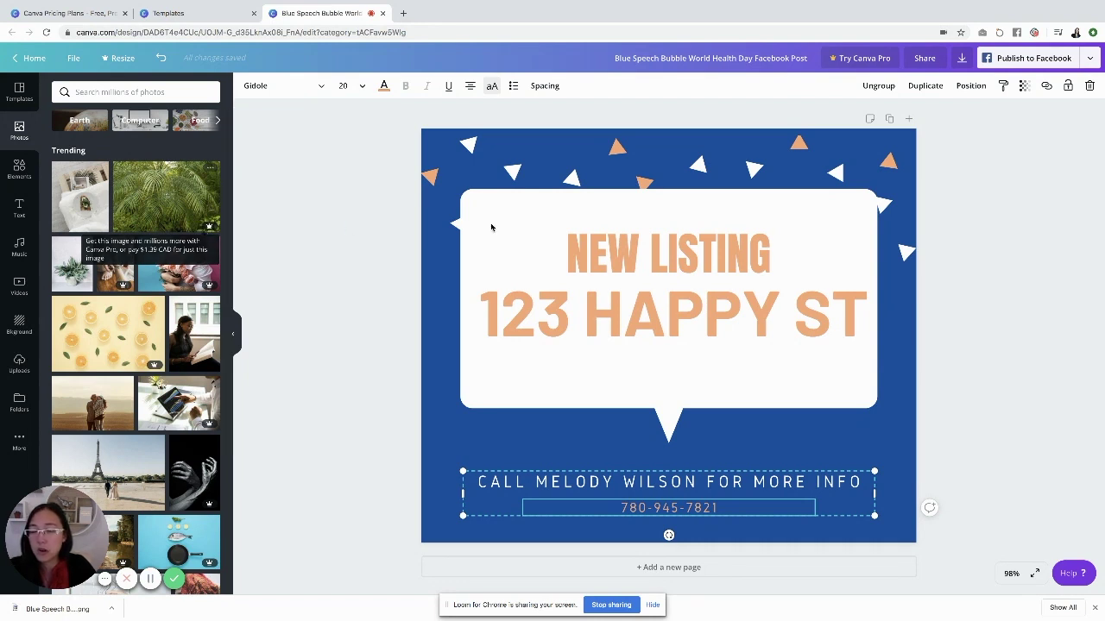
click(442, 349)
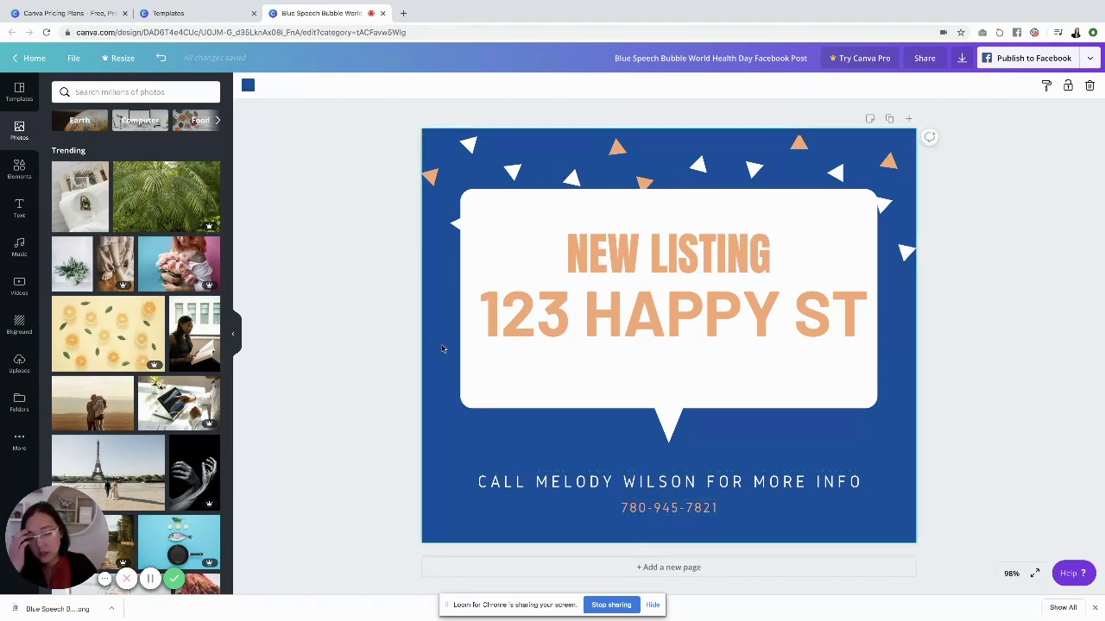
key(Delete)
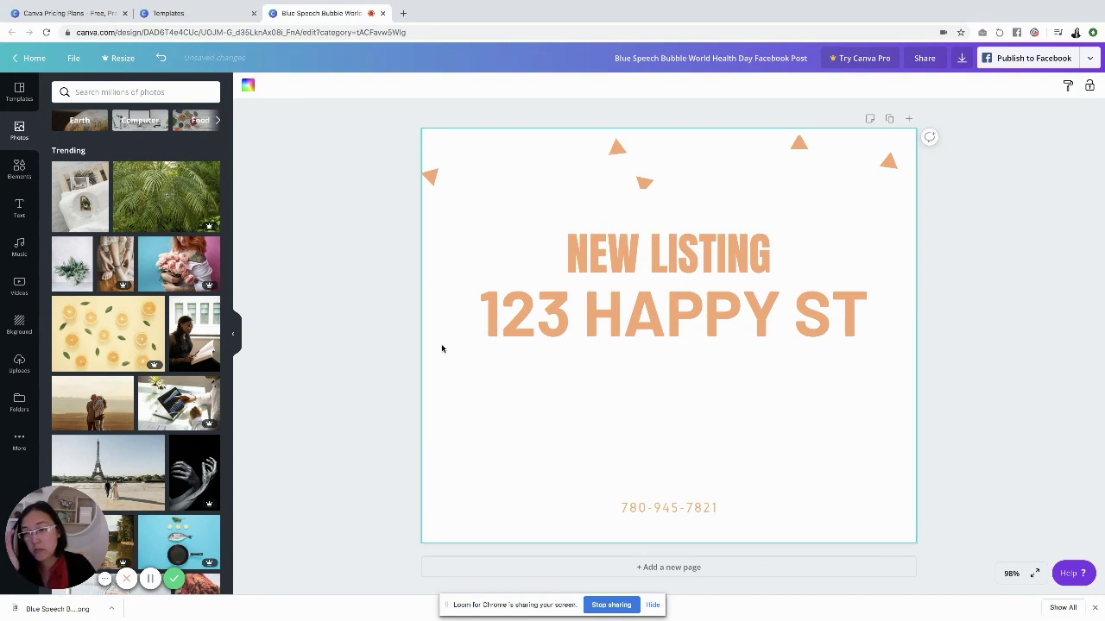
Search stock photos for 'house', try a brick house photo on the page, then delete it
click(122, 90)
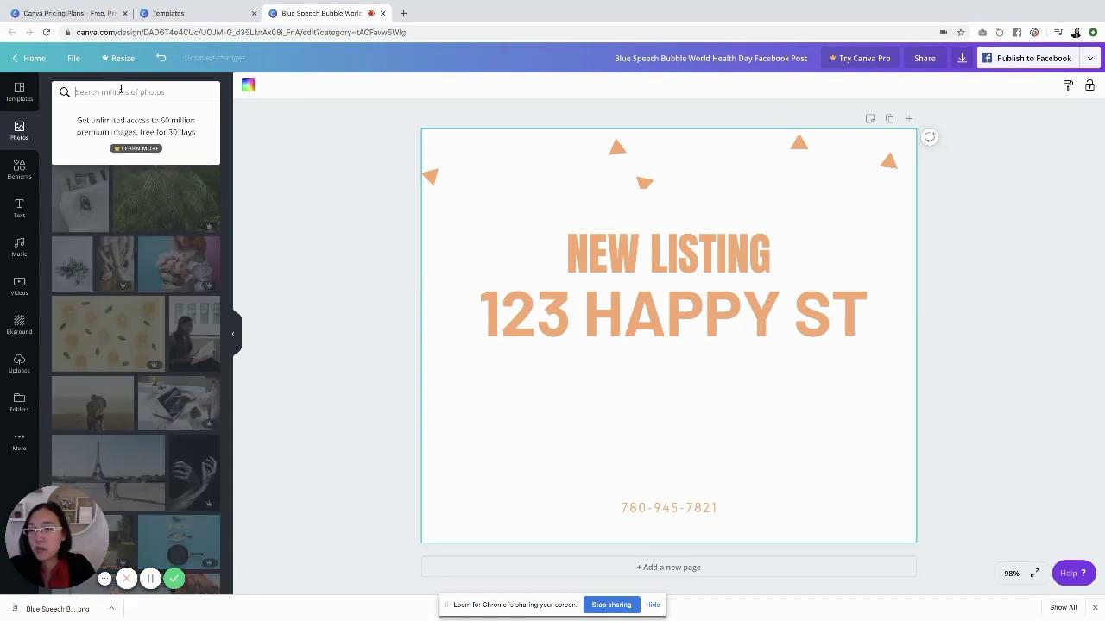
text(house)
key(Return)
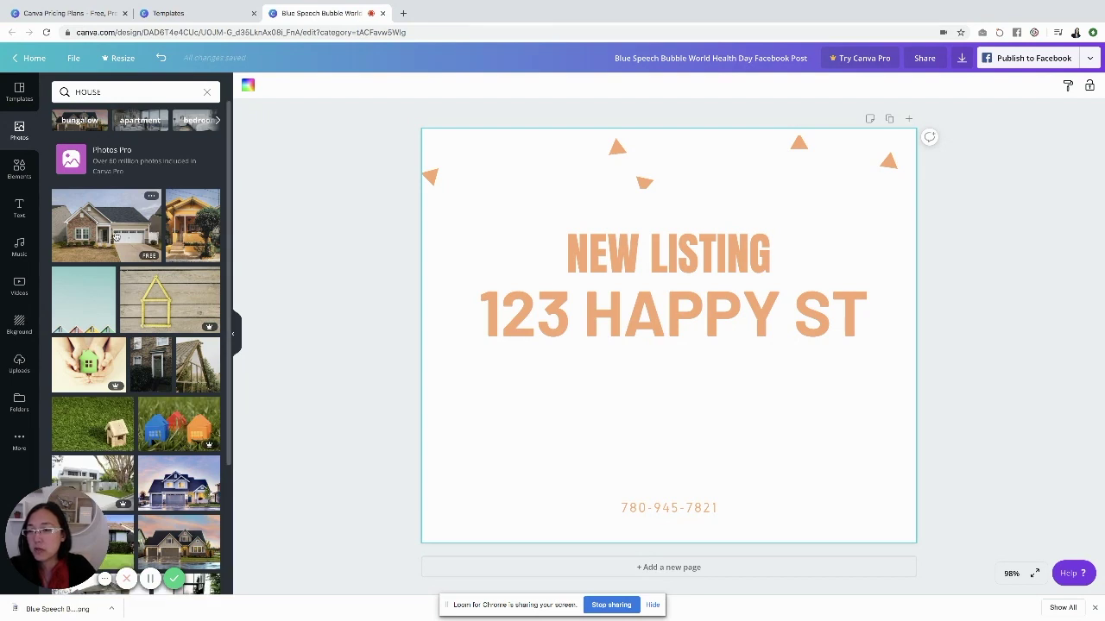
drag(116, 235, 543, 246)
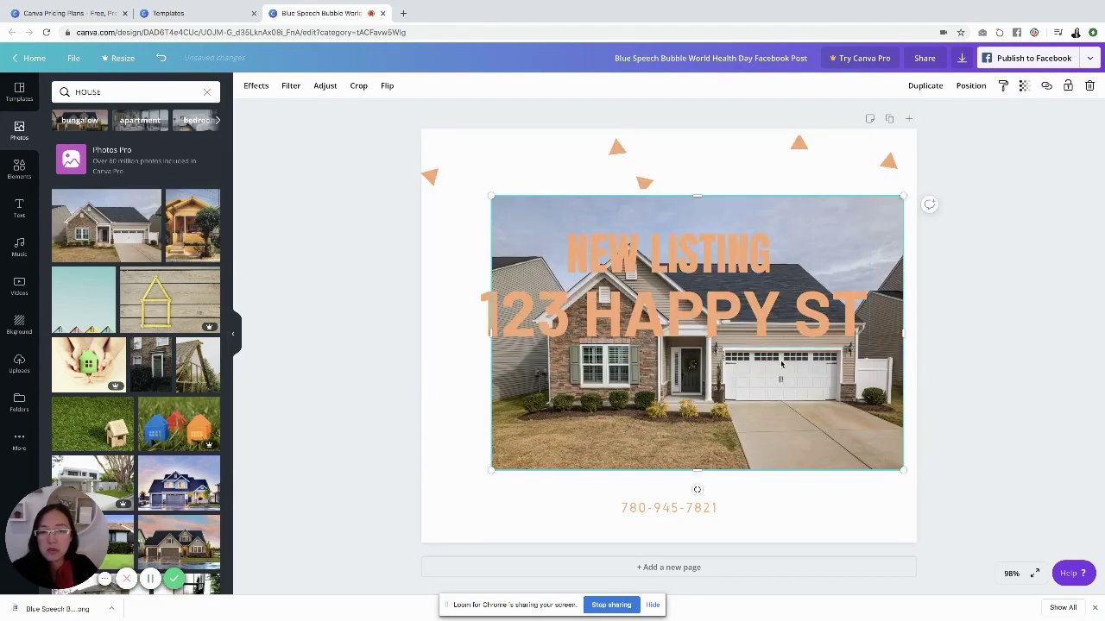
key(Delete)
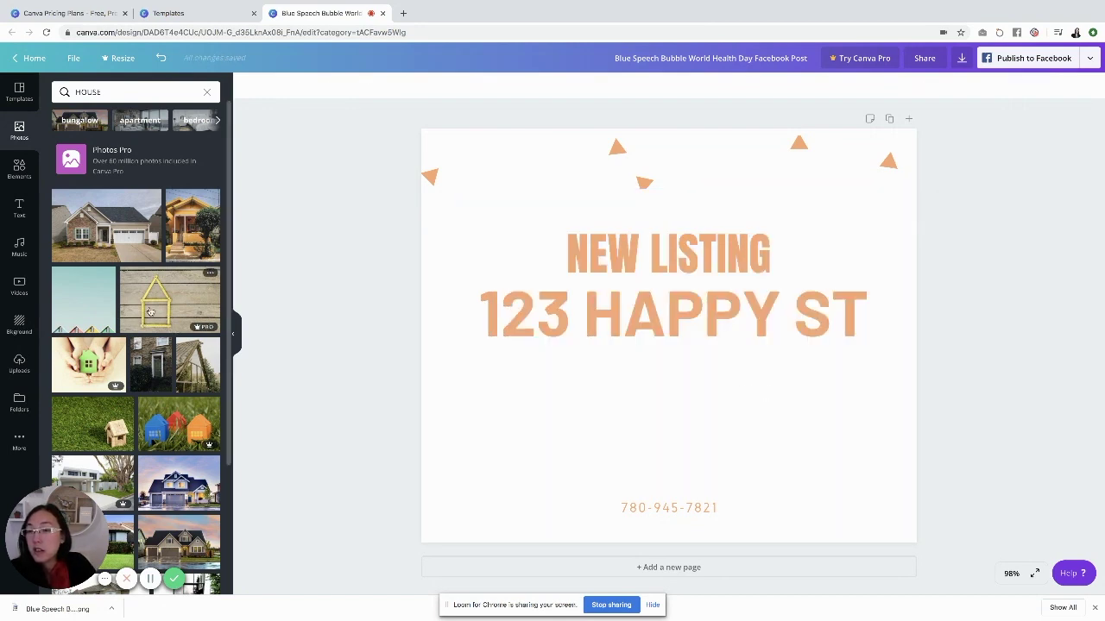
Place the yellow ruler-house photo on the page and enlarge it to fill the background
drag(151, 312, 370, 60)
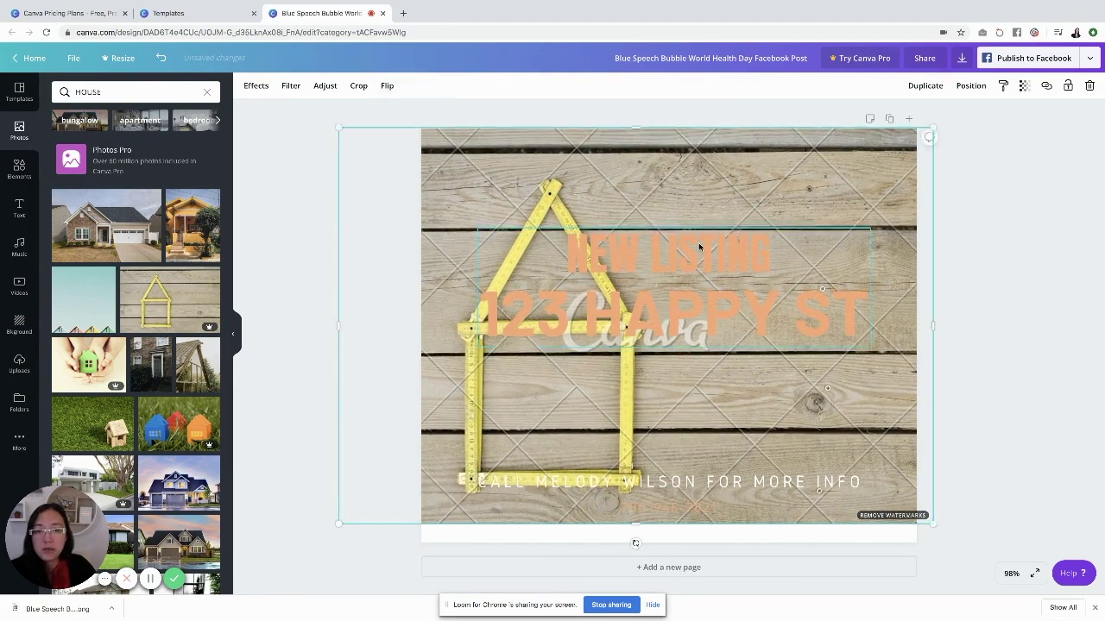
drag(337, 526, 307, 584)
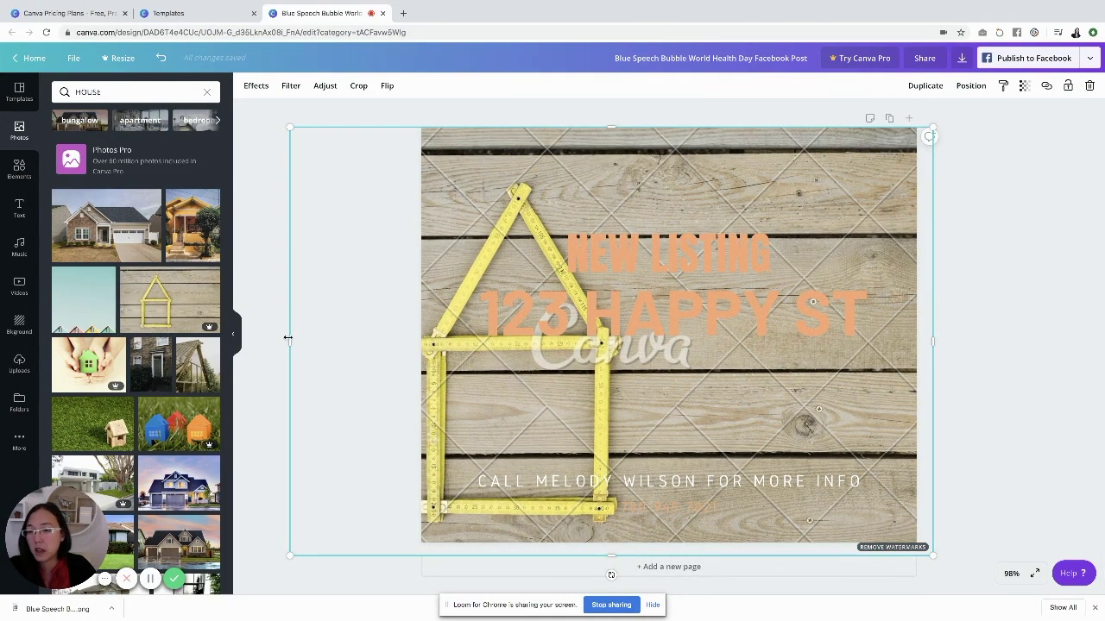
mouse_move(207, 330)
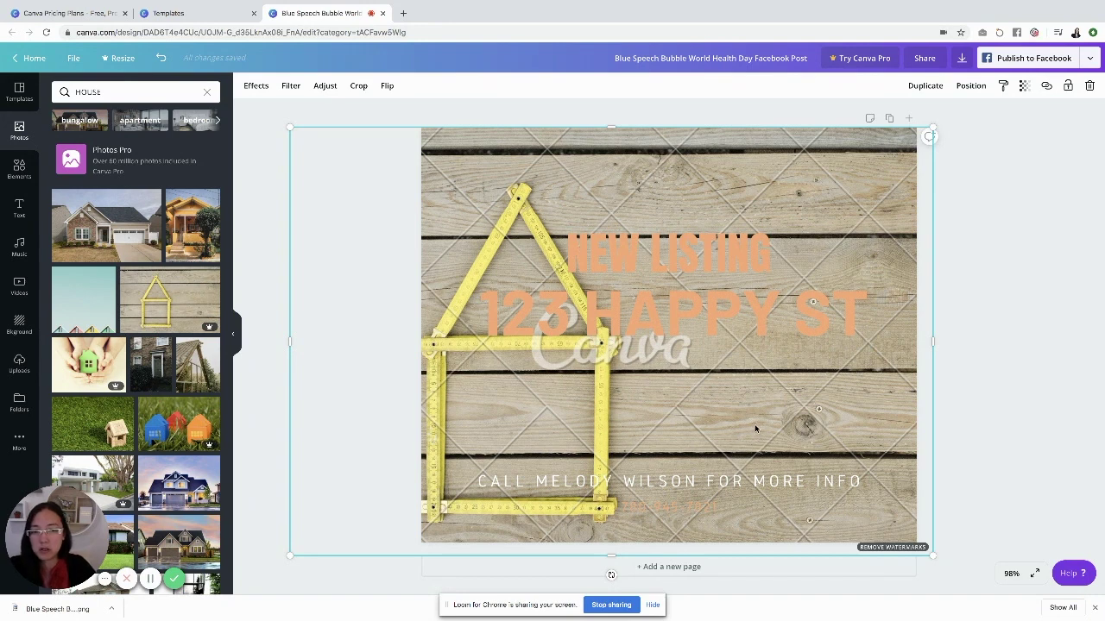
Restore the speech bubble, bring it forward, and shrink it into the upper right
key(ctrl+z)
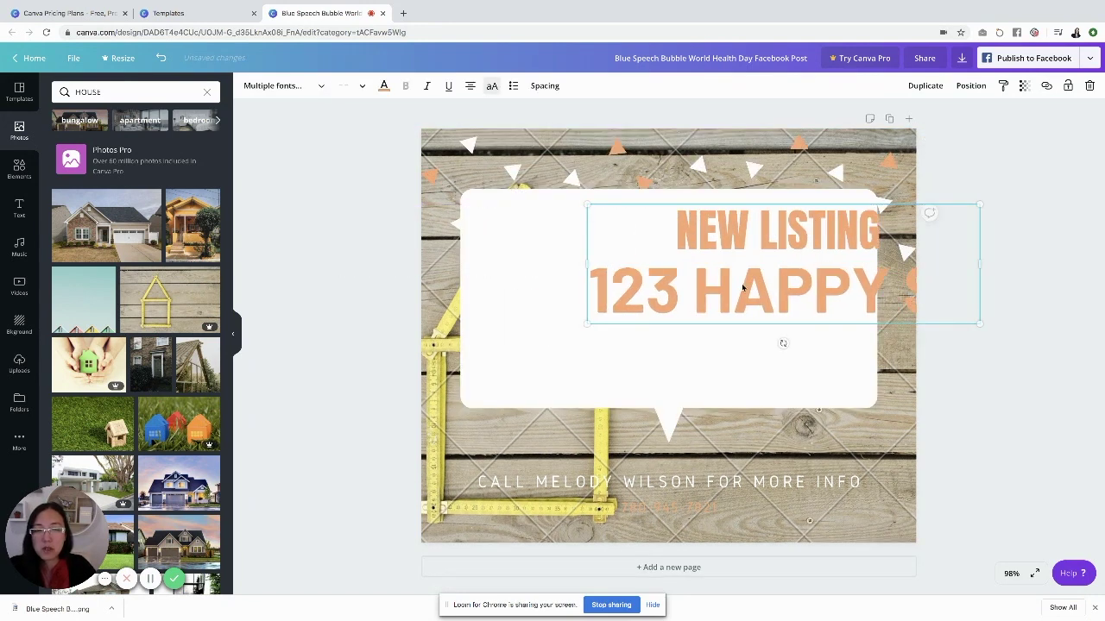
click(511, 293)
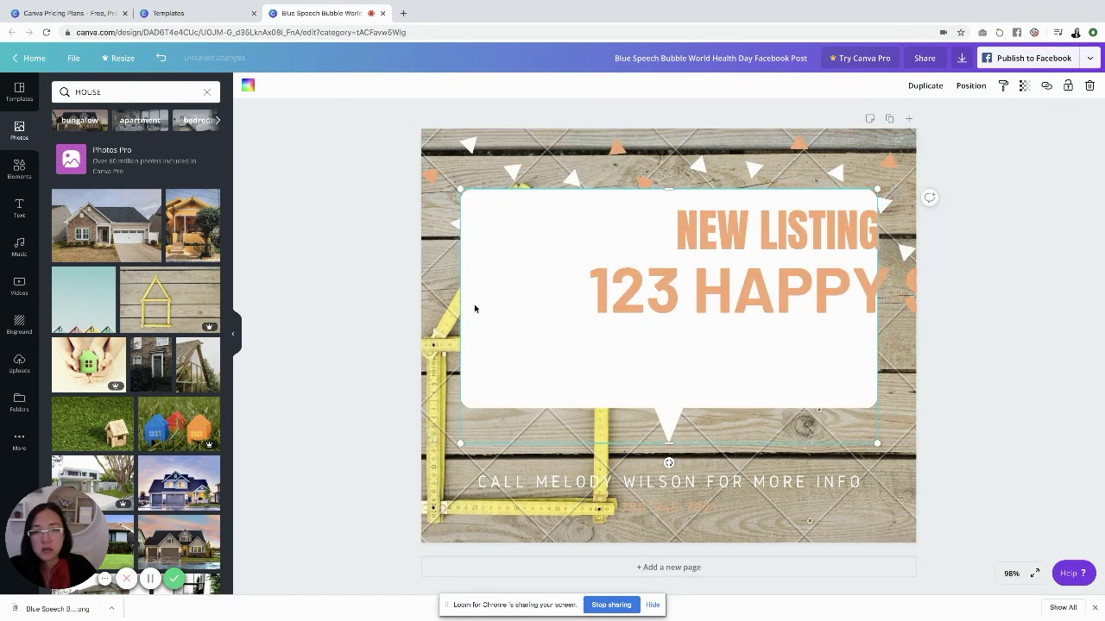
click(971, 86)
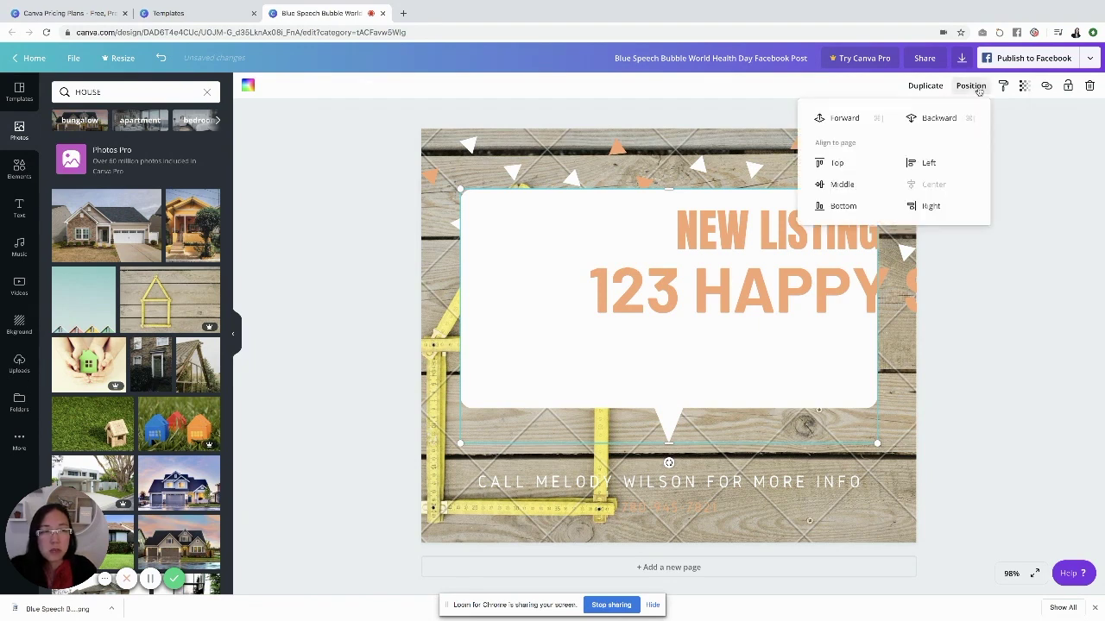
click(838, 125)
drag(458, 441, 619, 279)
Resize the NEW LISTING 123 HAPPY ST headline, bring it forward, and centre and enlarge it in the bubble
click(619, 279)
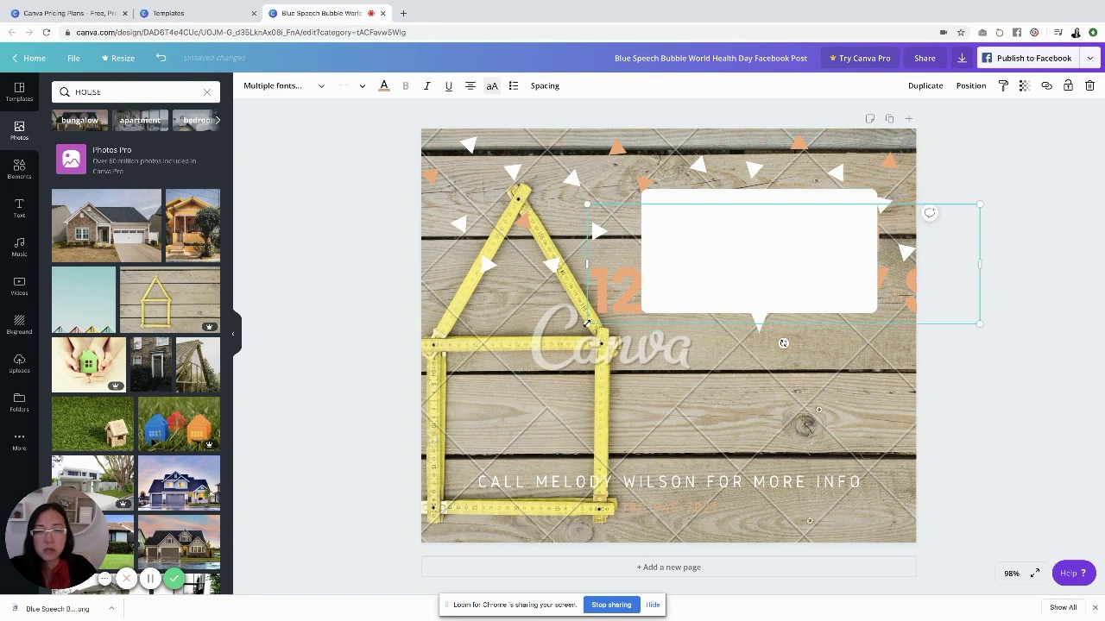
drag(592, 321, 791, 259)
drag(885, 228, 742, 251)
click(968, 86)
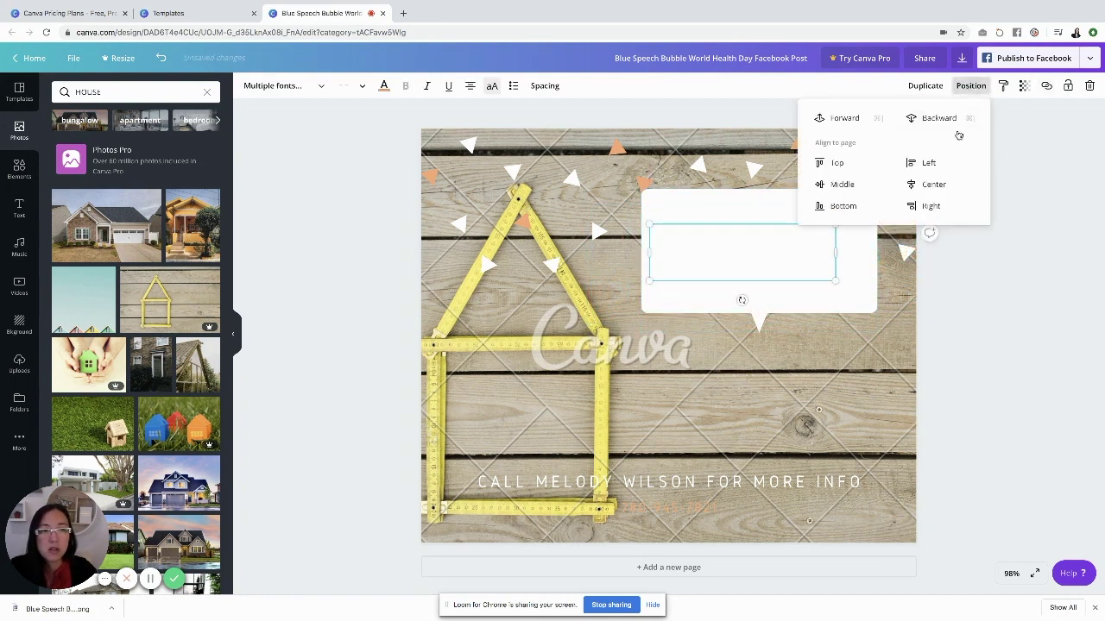
click(846, 126)
drag(778, 260, 798, 260)
drag(669, 279, 650, 289)
click(793, 249)
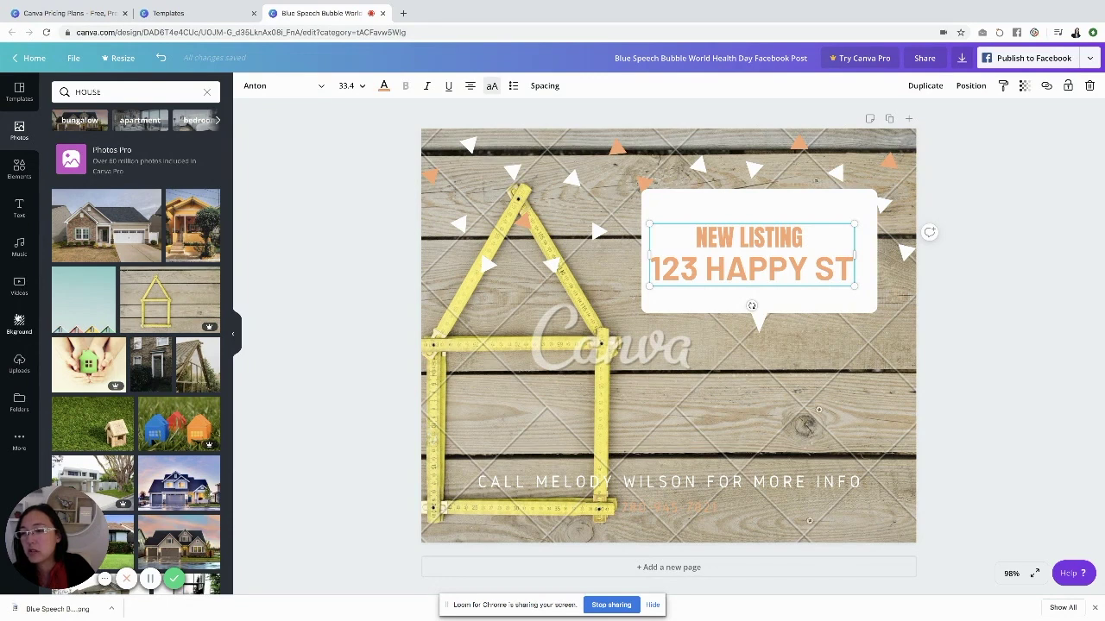
Browse through the background images in the Bkground panel
click(19, 320)
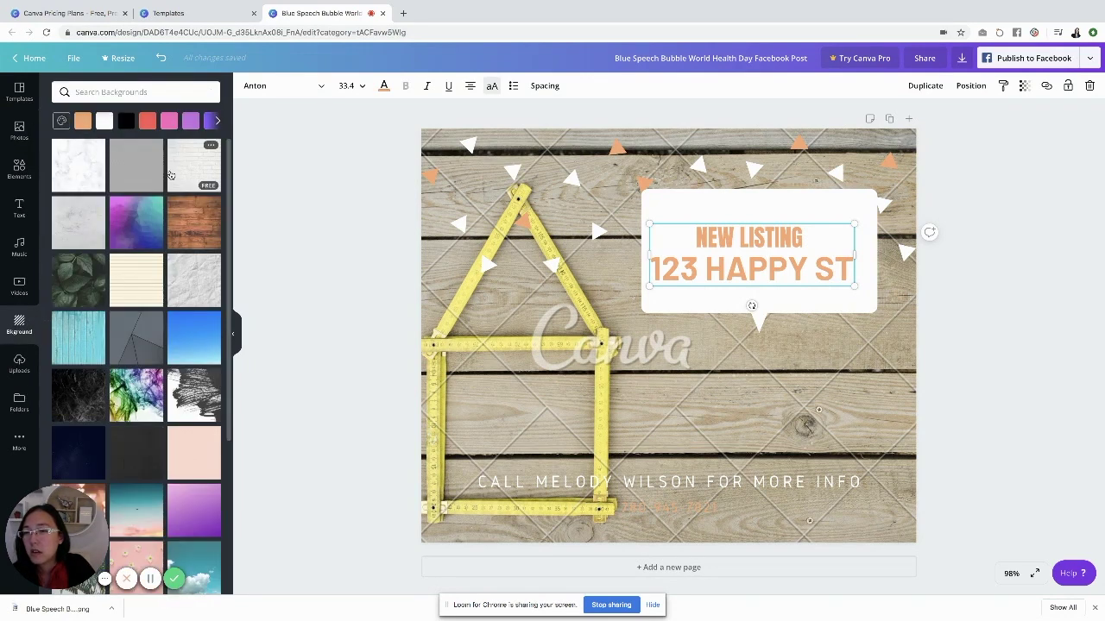
scroll(190, 475, down, 4)
scroll(188, 483, down, 4)
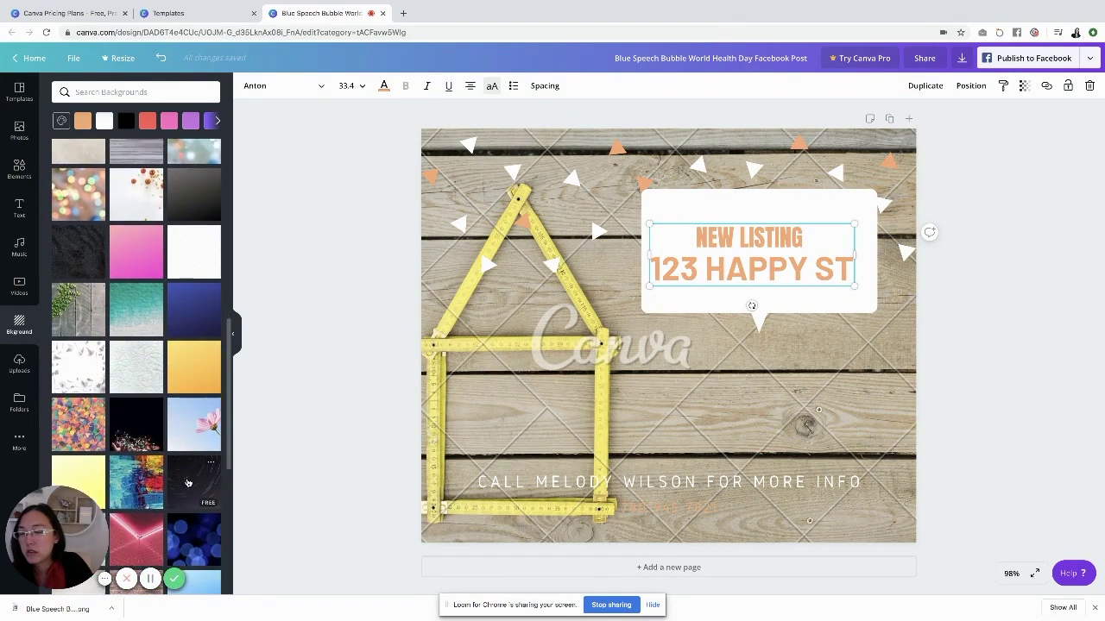
scroll(188, 483, down, 10)
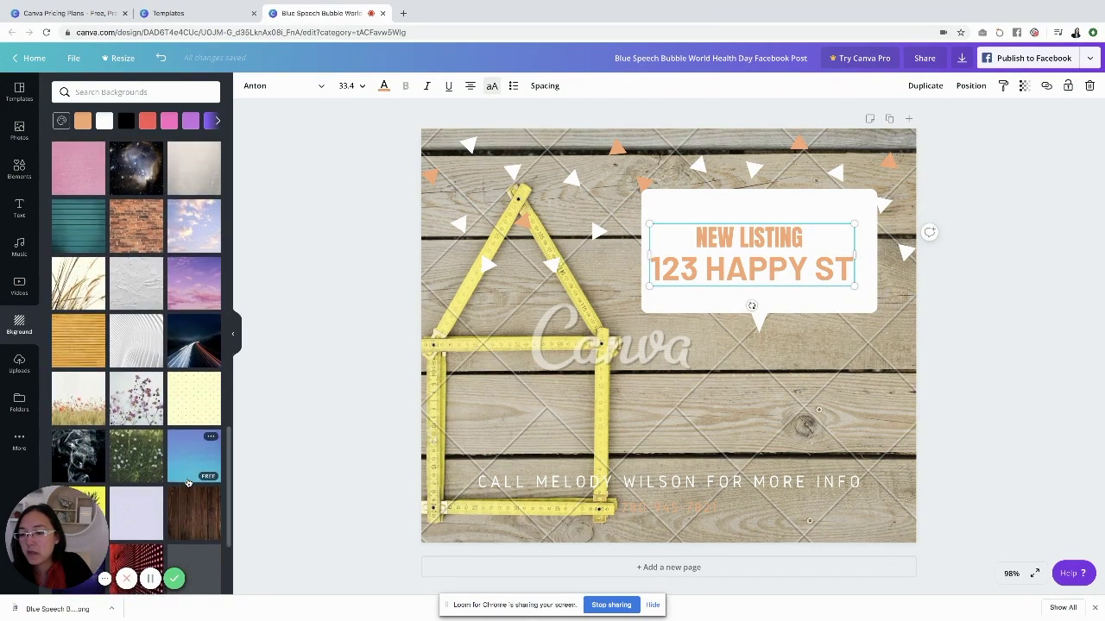
scroll(188, 484, down, 8)
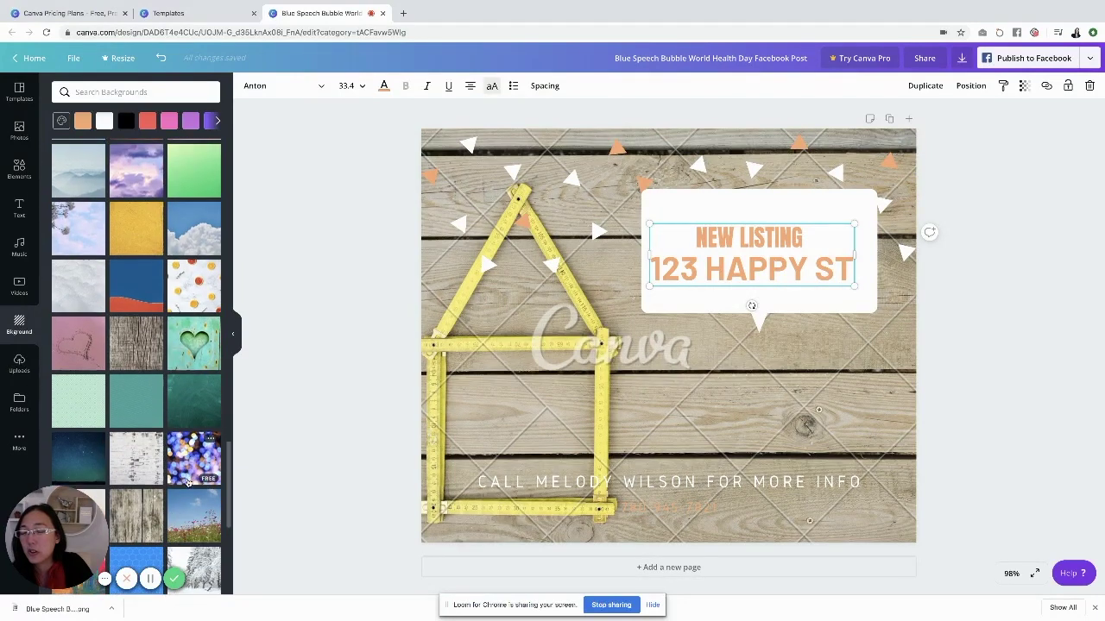
scroll(188, 483, down, 8)
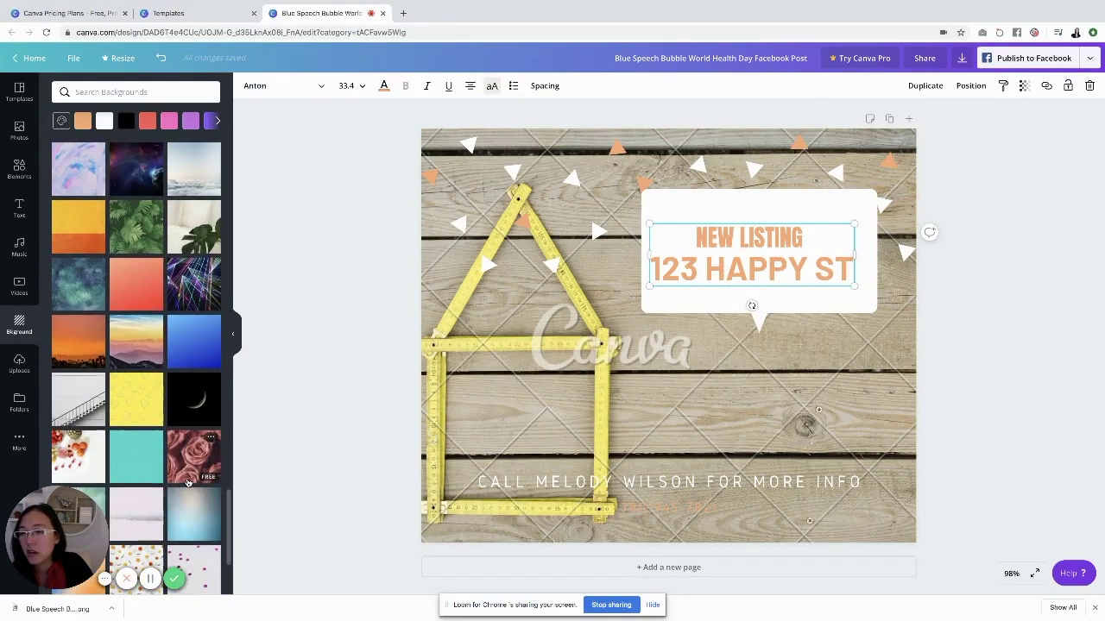
Scroll through the HOUSE photo search results again
click(19, 129)
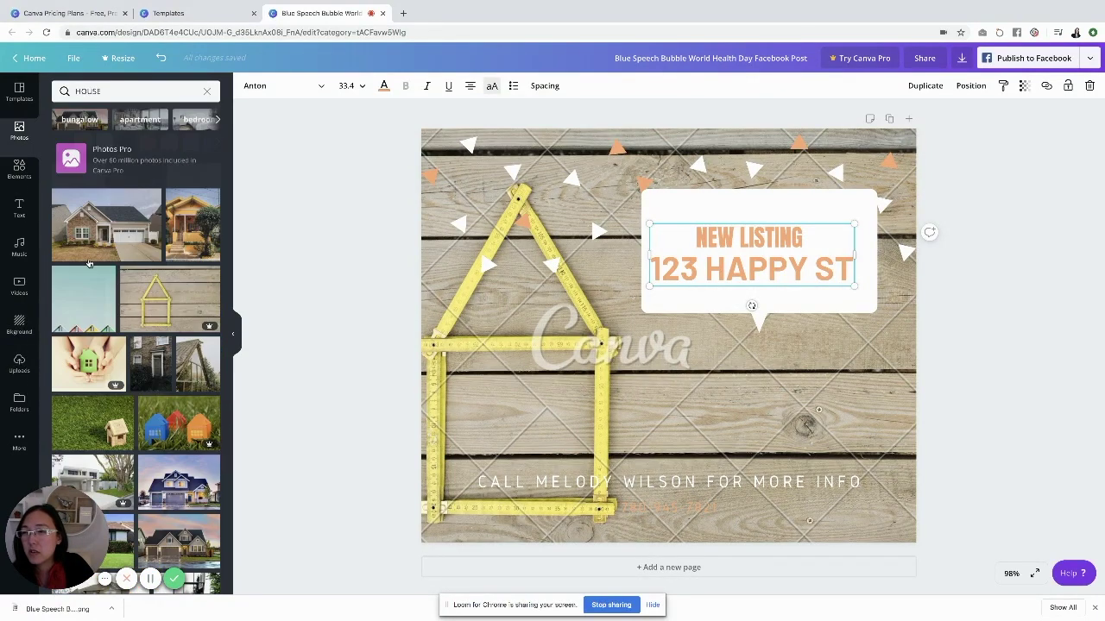
scroll(159, 361, down, 8)
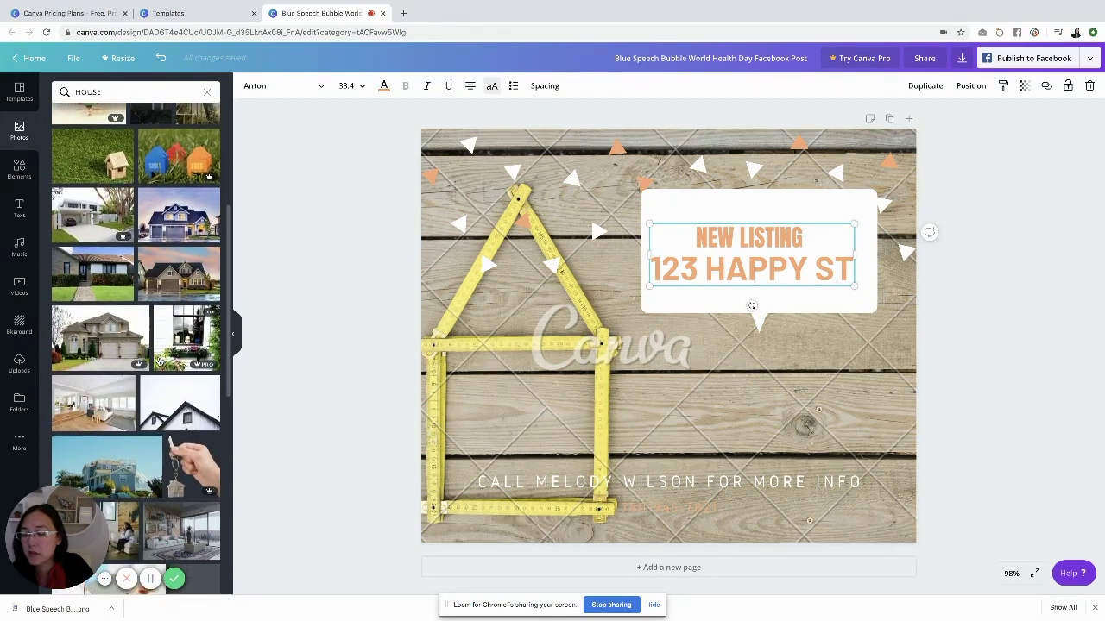
scroll(159, 360, down, 1)
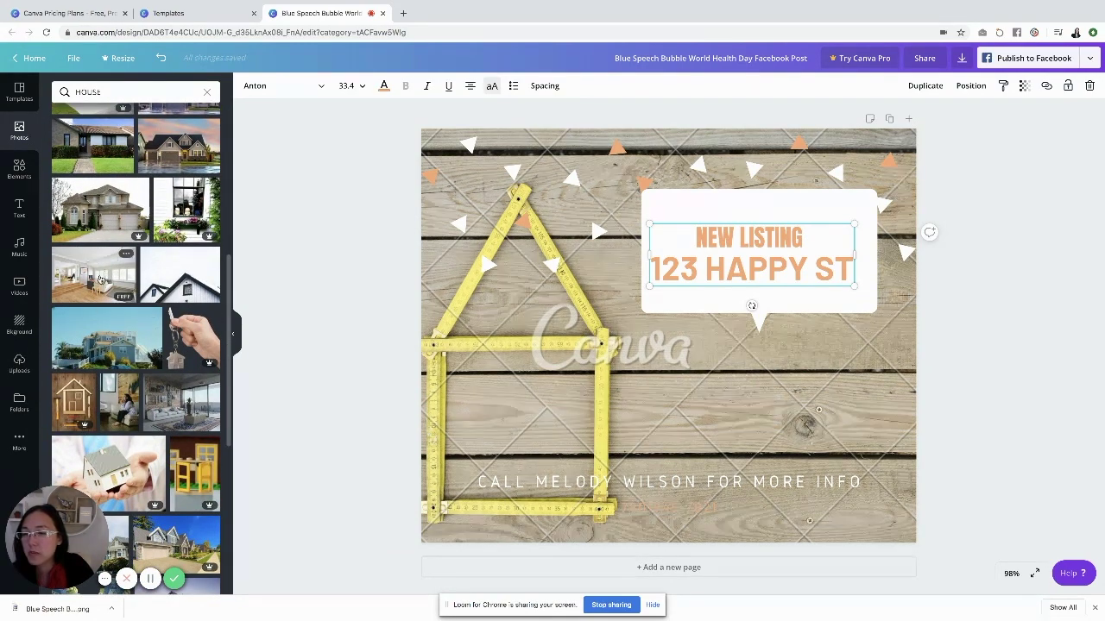
scroll(156, 342, down, 5)
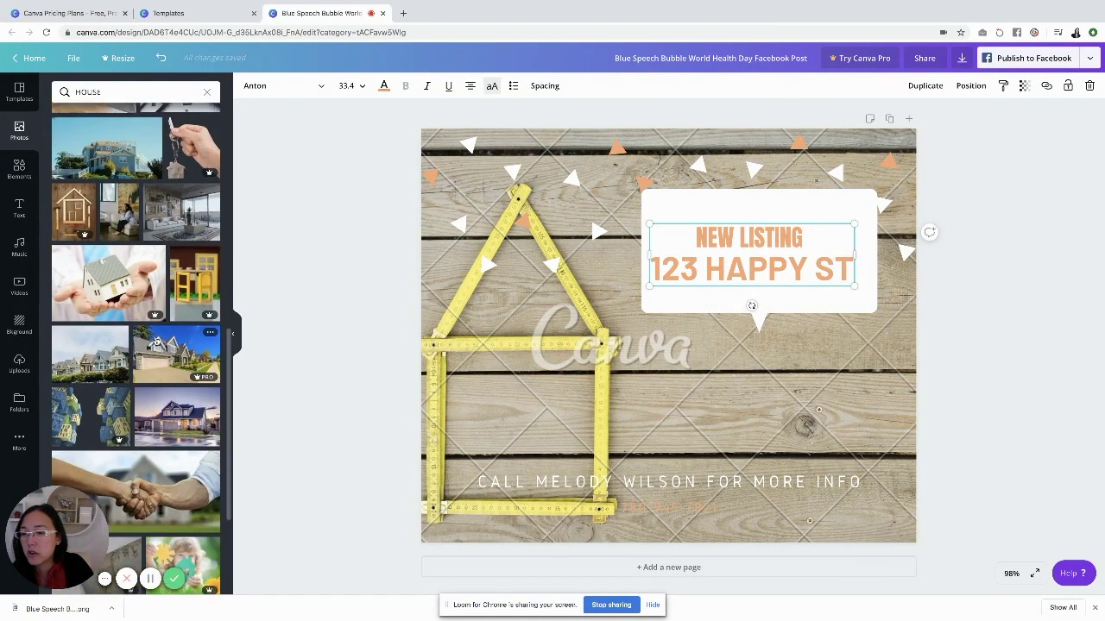
scroll(156, 342, down, 8)
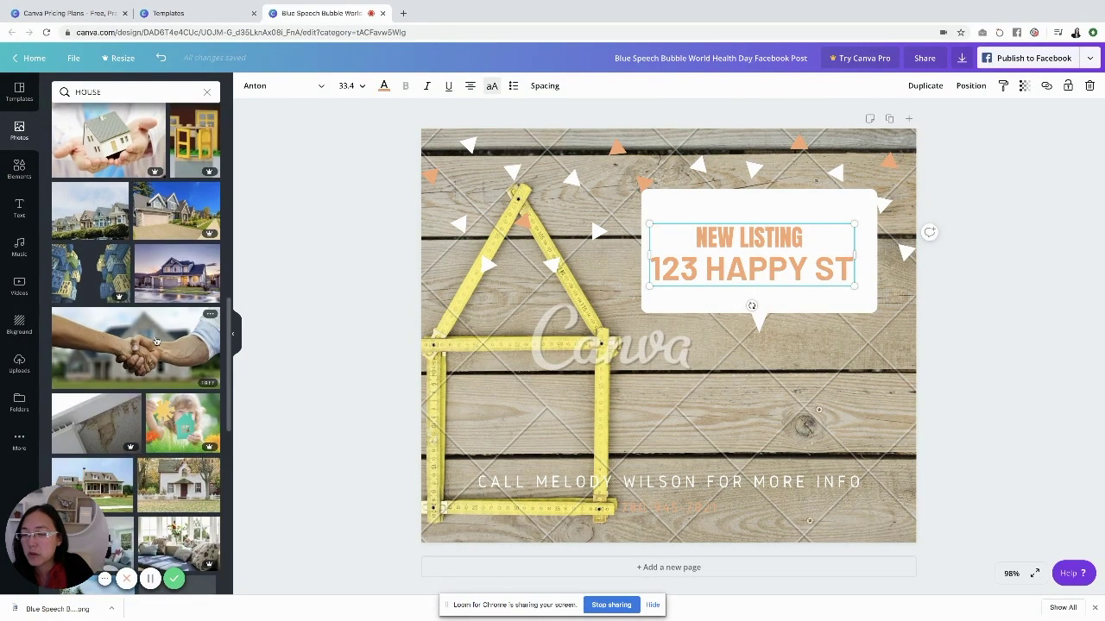
scroll(156, 342, down, 3)
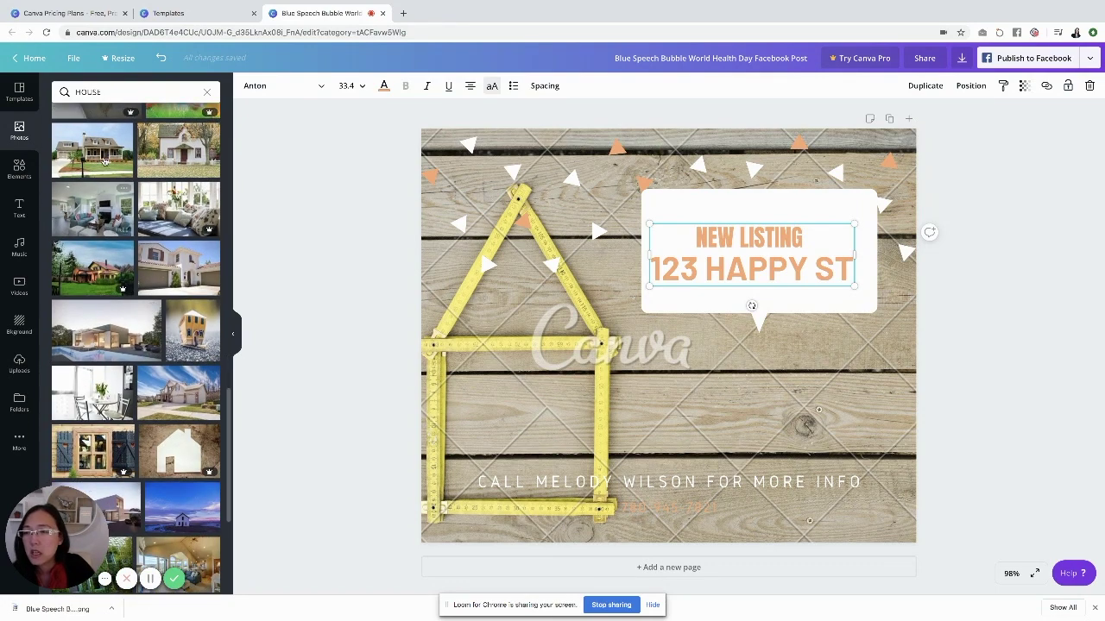
Add the reLIFE RE/MAX logo from Uploads, shrink it, and place it lower right below the bubble
click(18, 366)
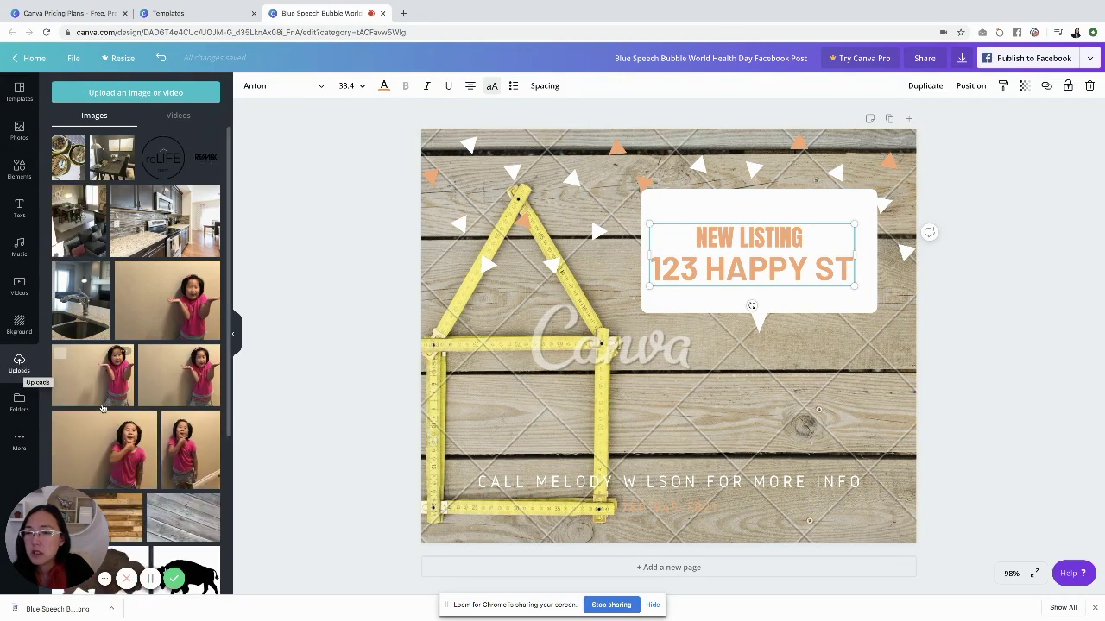
click(110, 95)
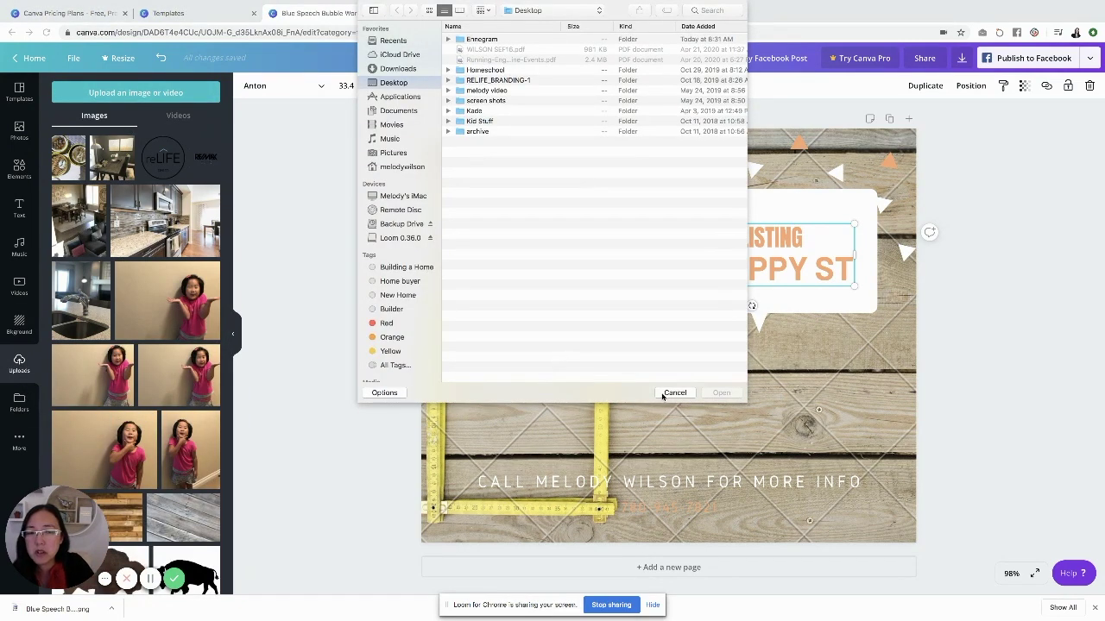
click(673, 393)
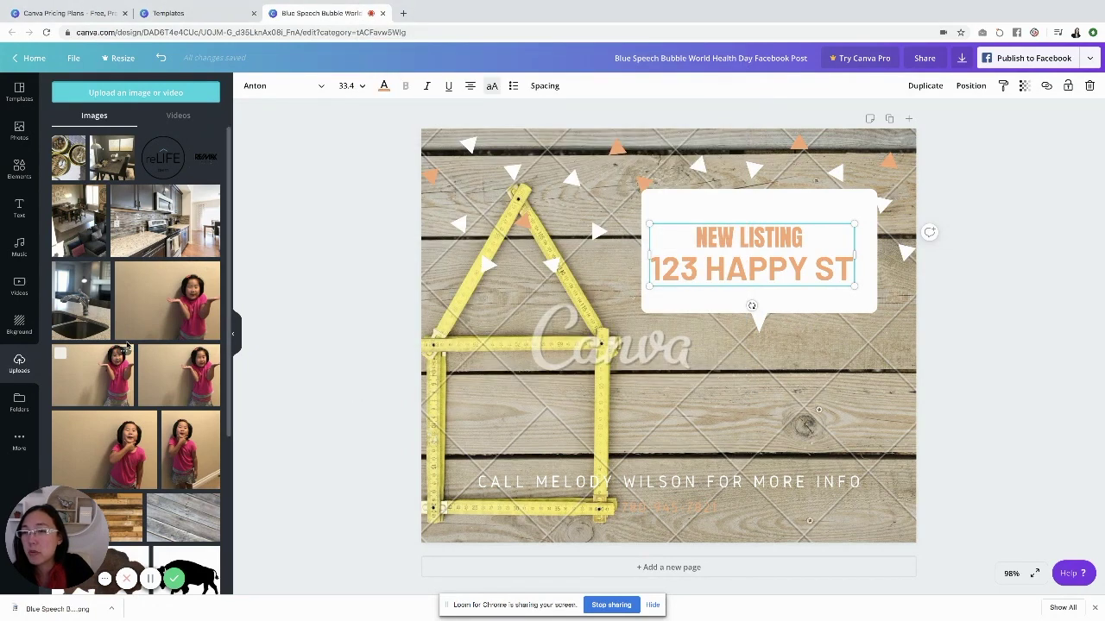
click(150, 169)
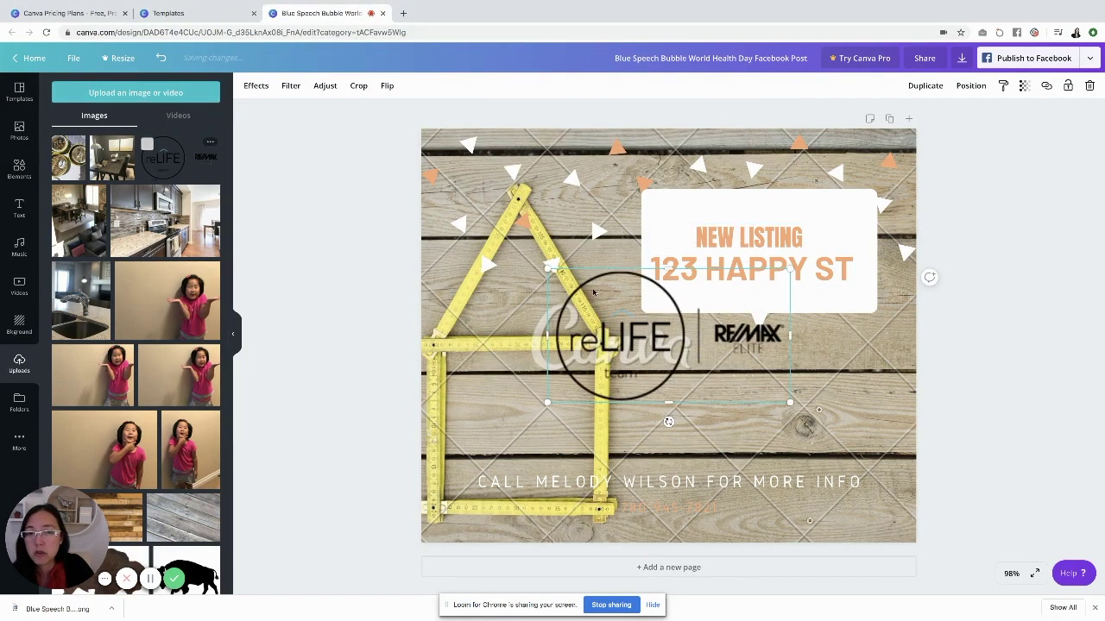
drag(789, 268, 729, 312)
drag(595, 354, 733, 416)
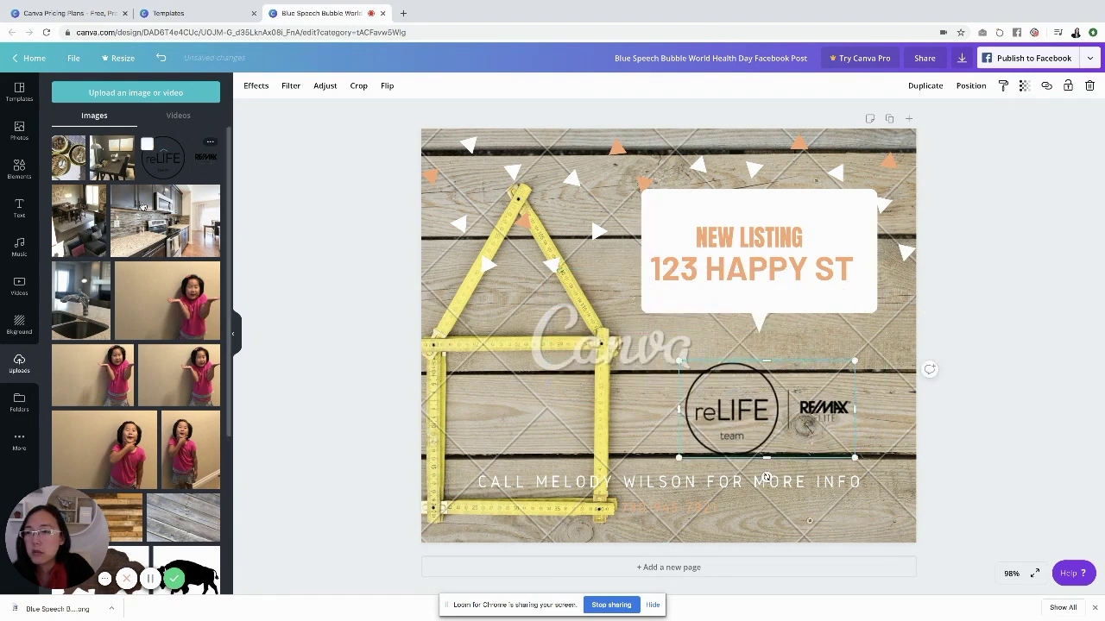
Add the kitchen photo and delete the wooden background image
click(148, 240)
key(Escape)
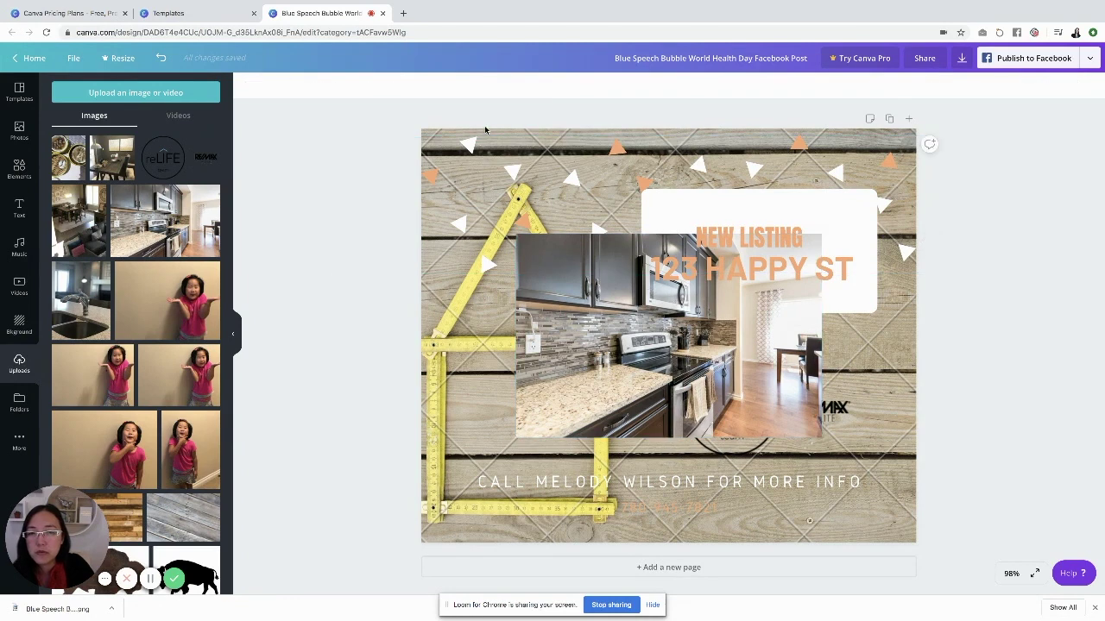
click(448, 332)
key(Delete)
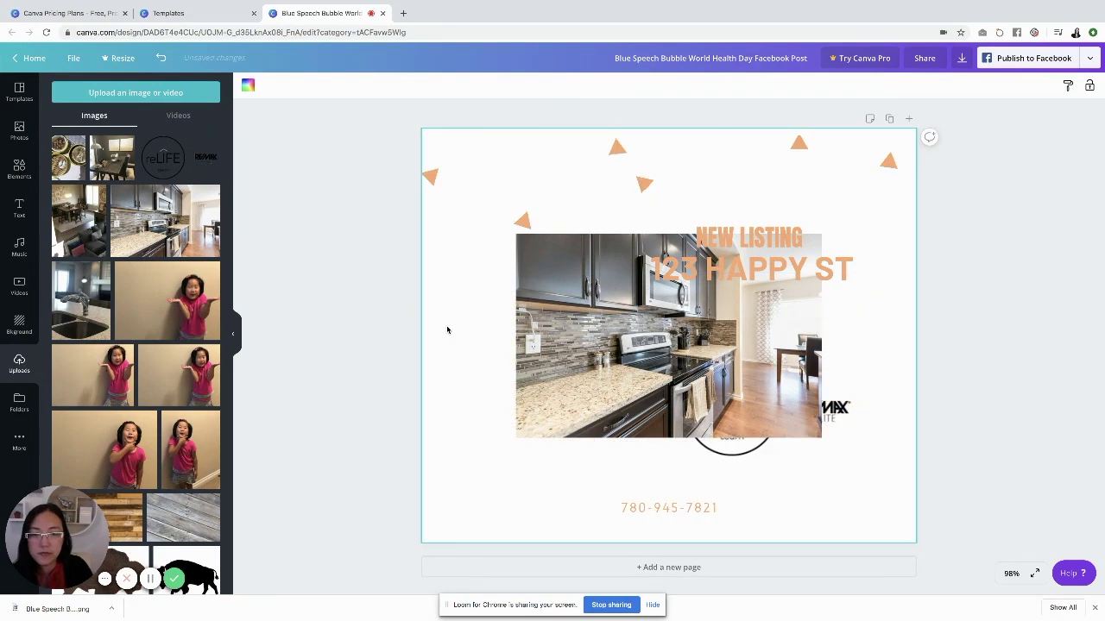
Stretch the kitchen photo to cover the whole page and bring up its Position options
click(535, 332)
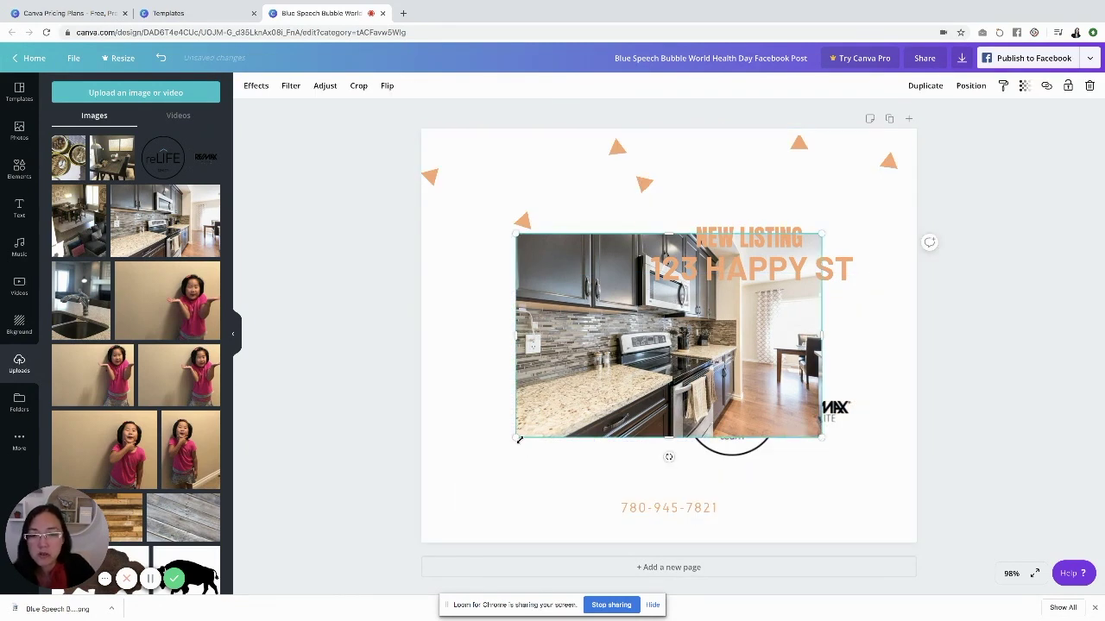
drag(516, 438, 313, 572)
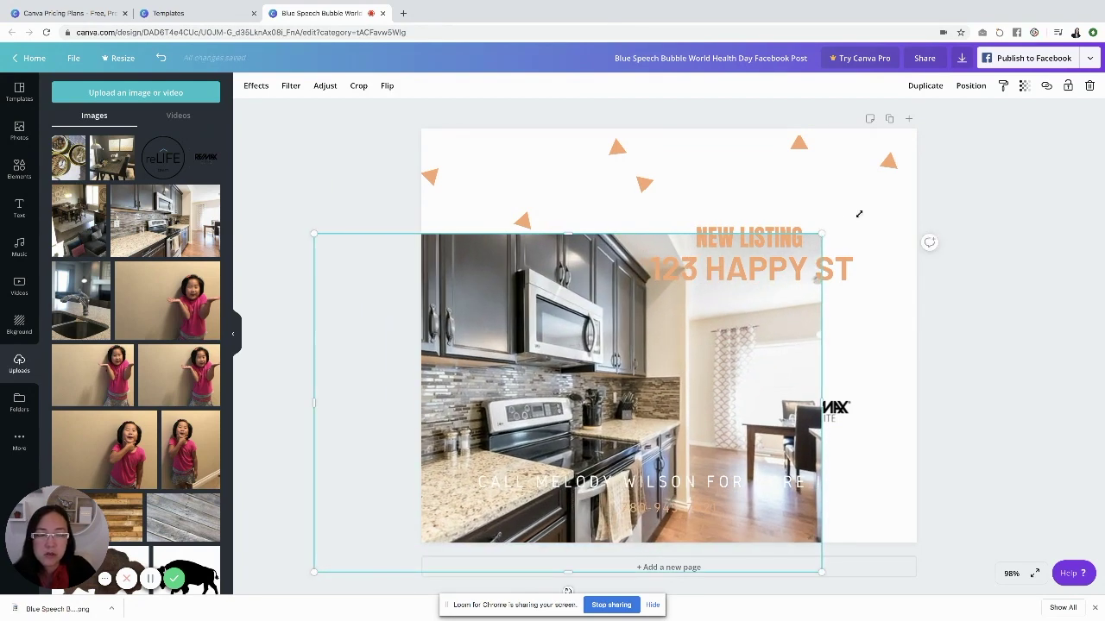
drag(859, 213, 960, 141)
drag(529, 282, 585, 217)
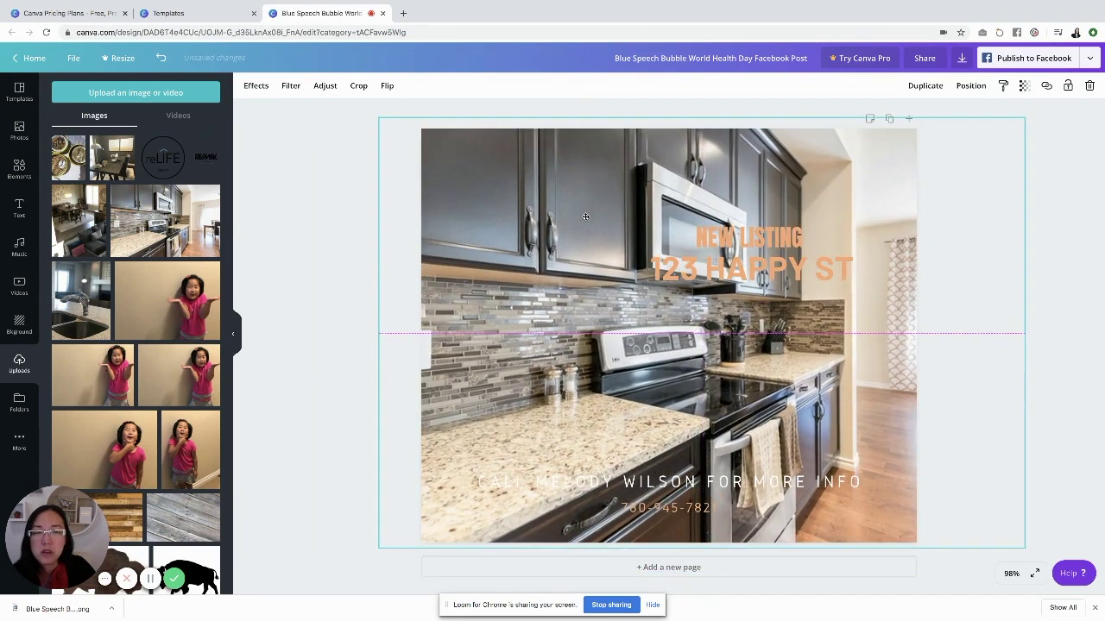
click(969, 86)
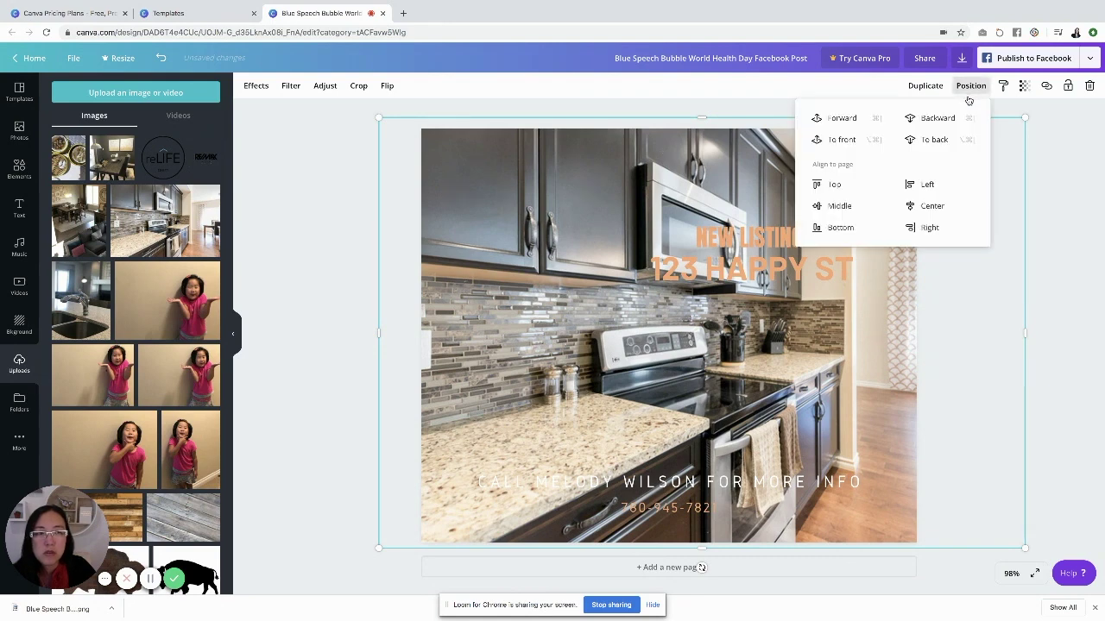
Send the kitchen photo to back, move the logo lower left, and shift the contact text down
click(934, 141)
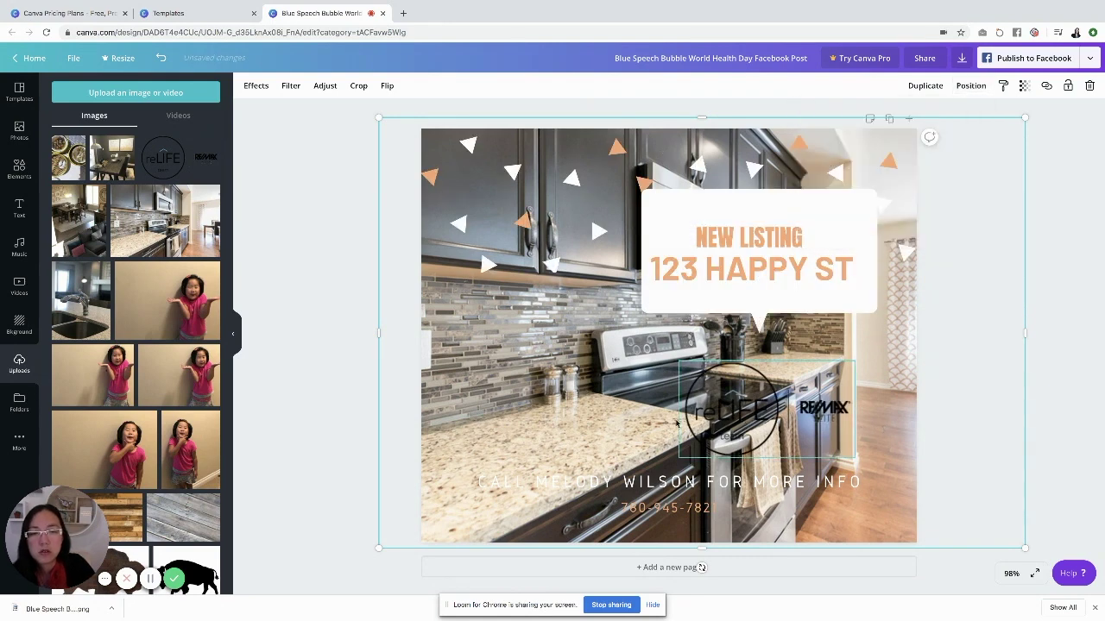
drag(733, 414, 484, 441)
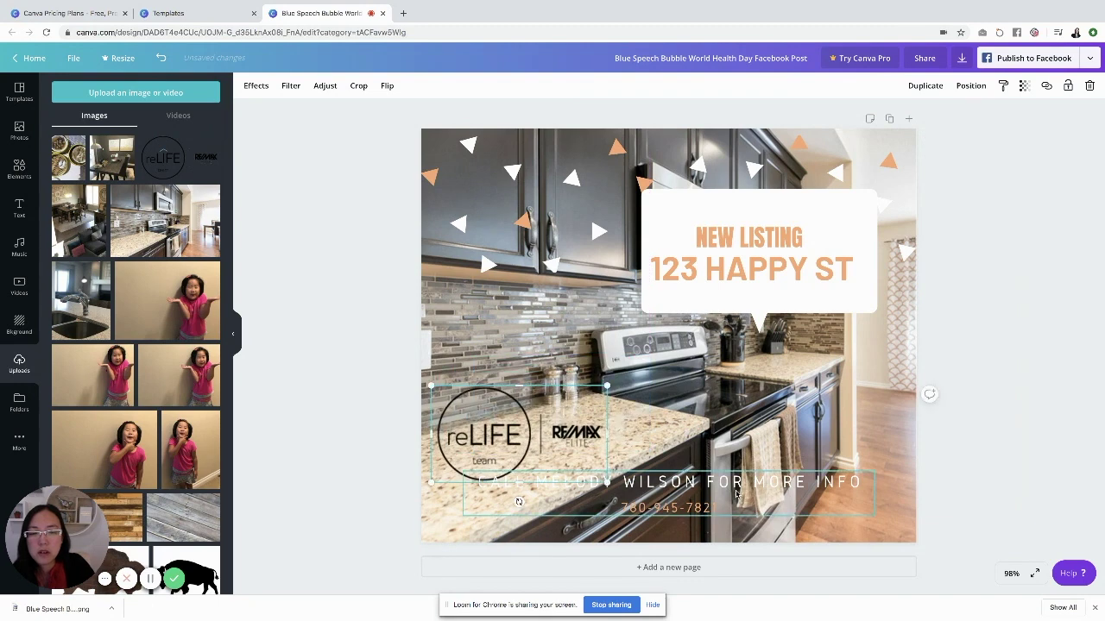
drag(739, 487, 780, 503)
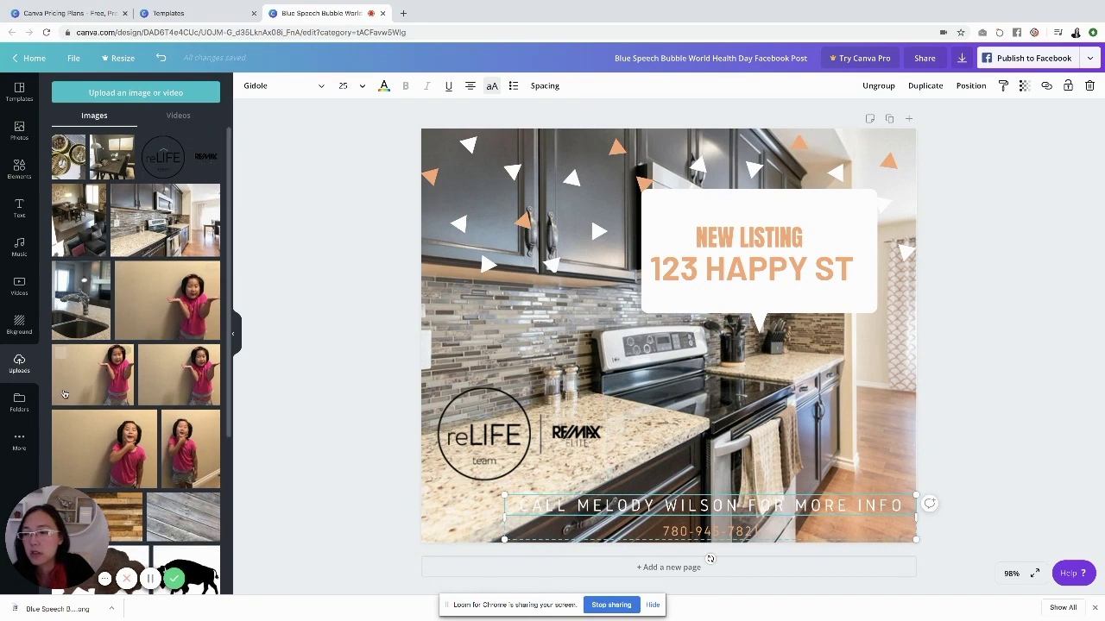
click(30, 402)
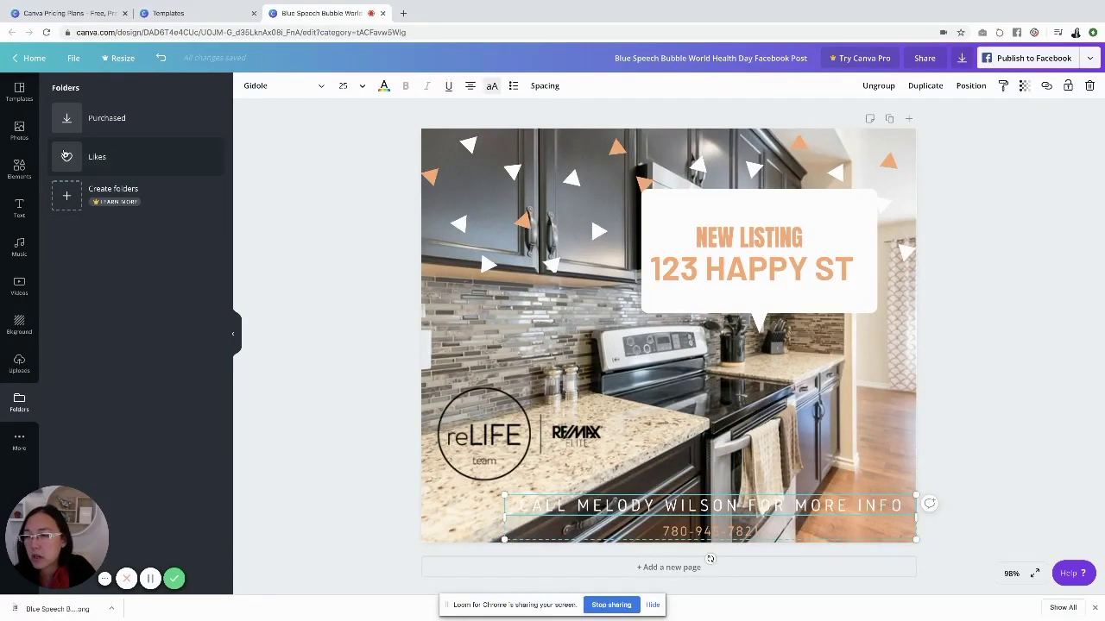
Add a black ring and a white circle from the Recently Used elements to the post
click(17, 170)
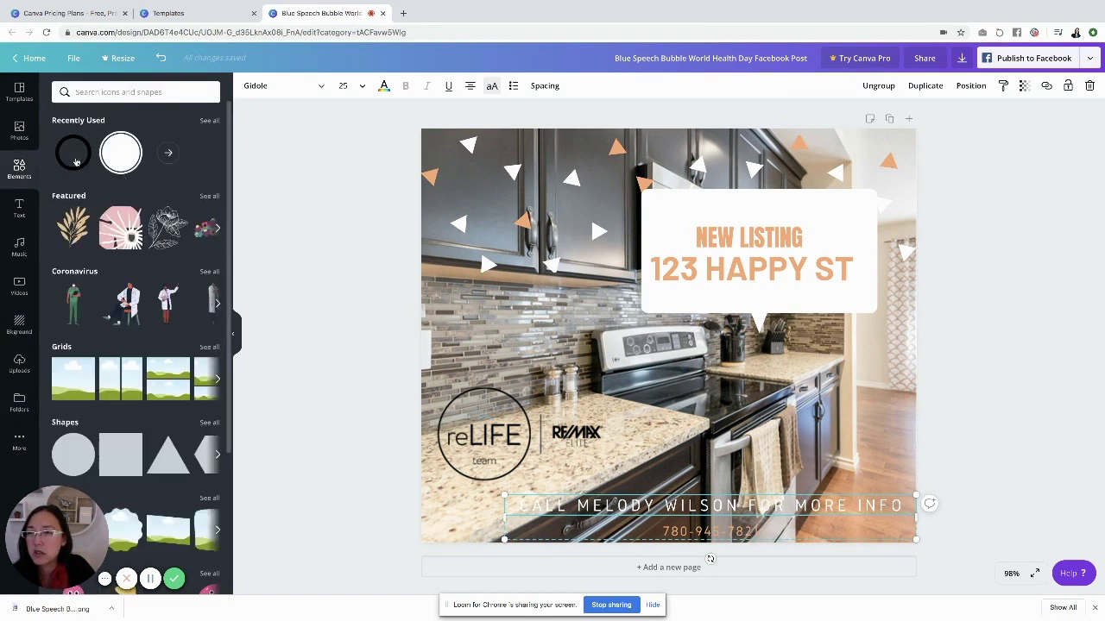
click(75, 161)
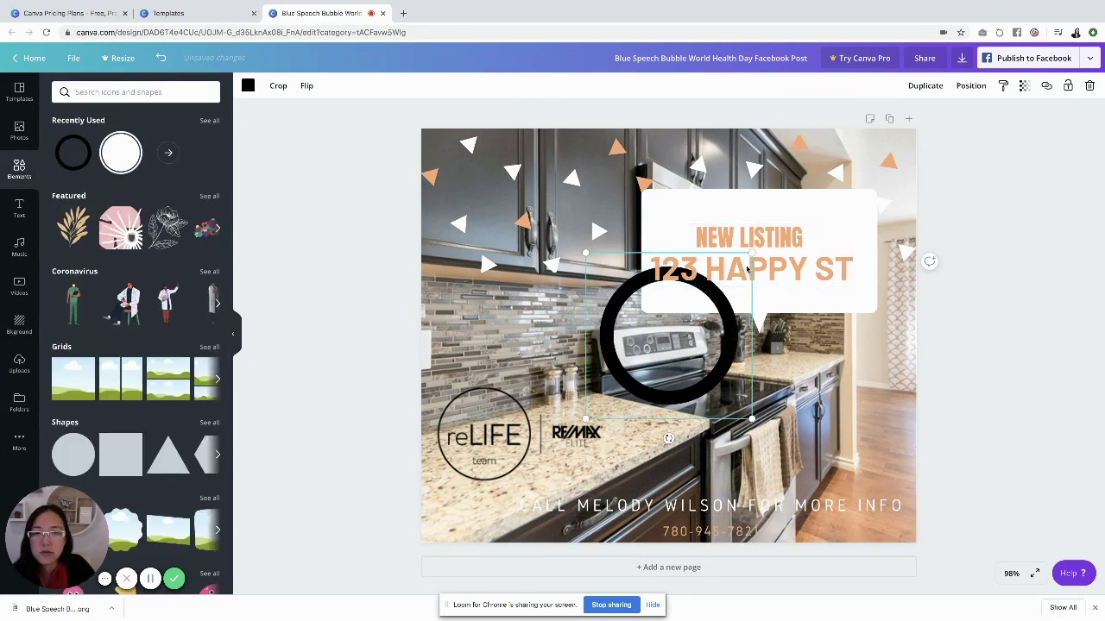
click(115, 146)
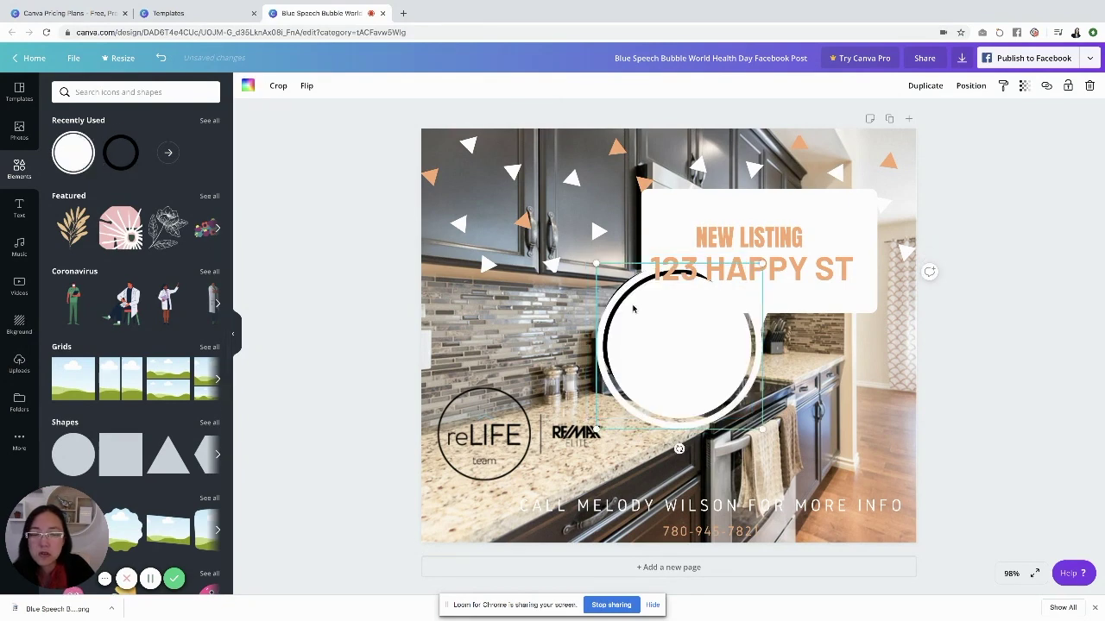
scroll(95, 324, down, 3)
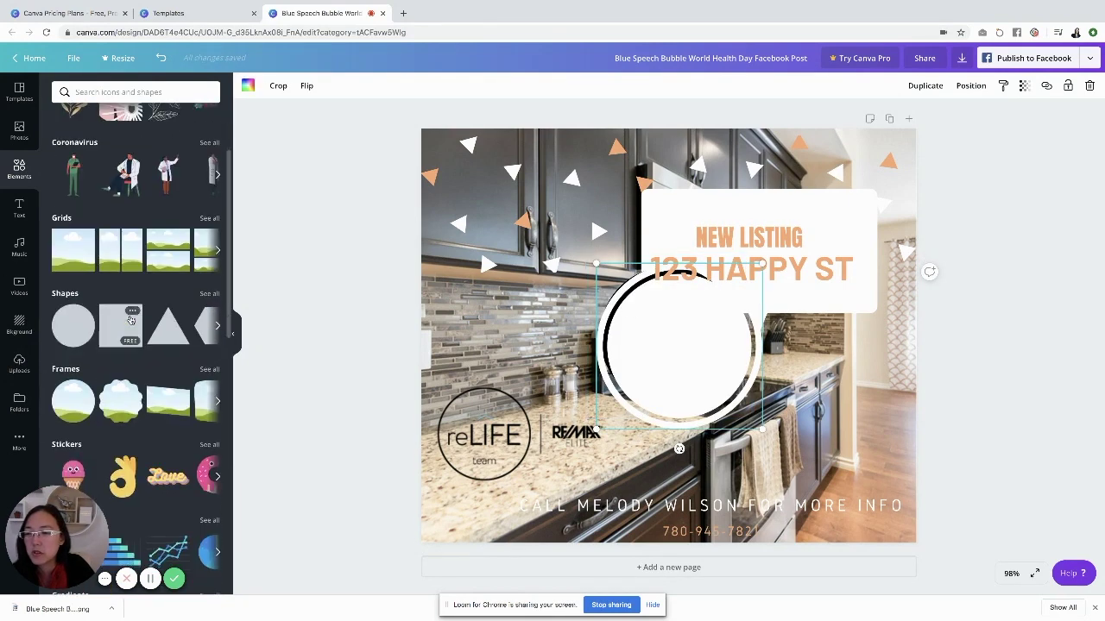
scroll(159, 280, down, 1)
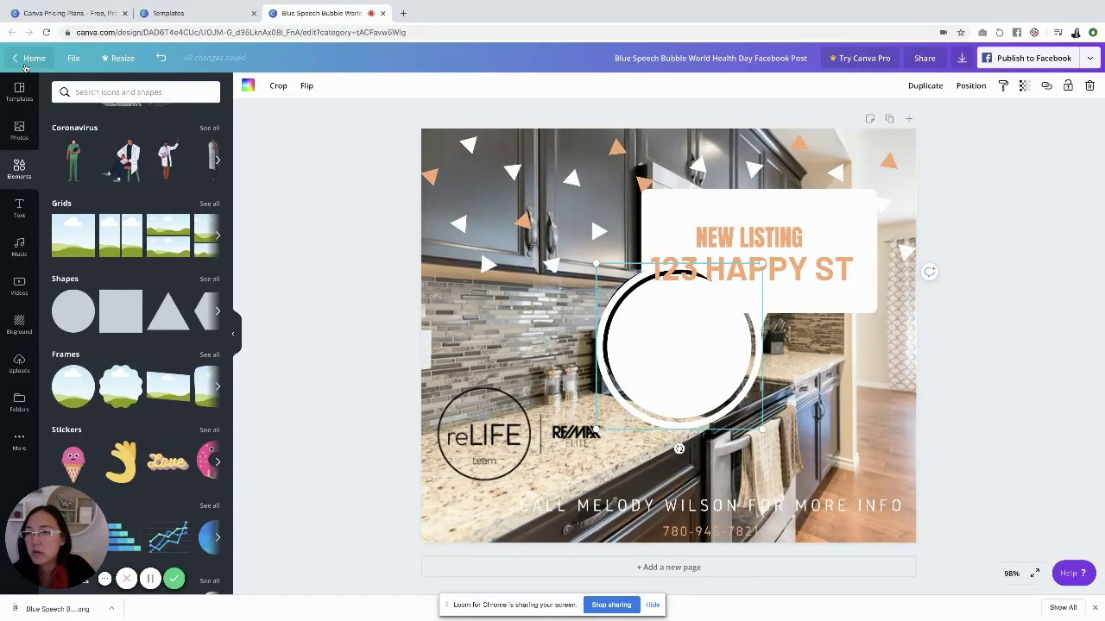
Go Home and create a new Instagram Post design by searching 'ins'
click(26, 65)
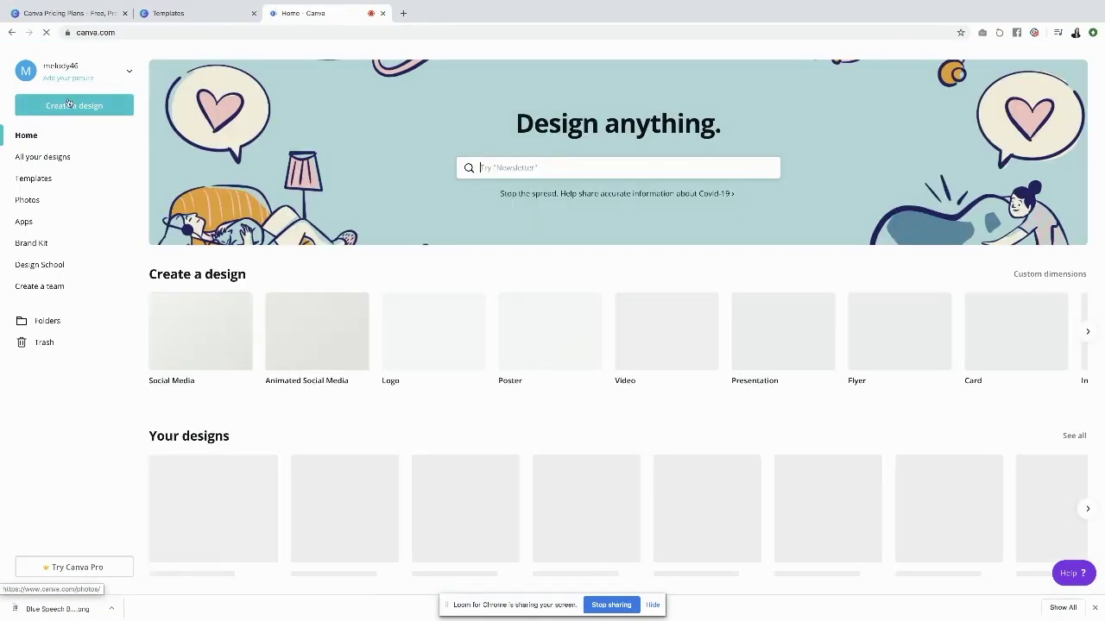
click(69, 104)
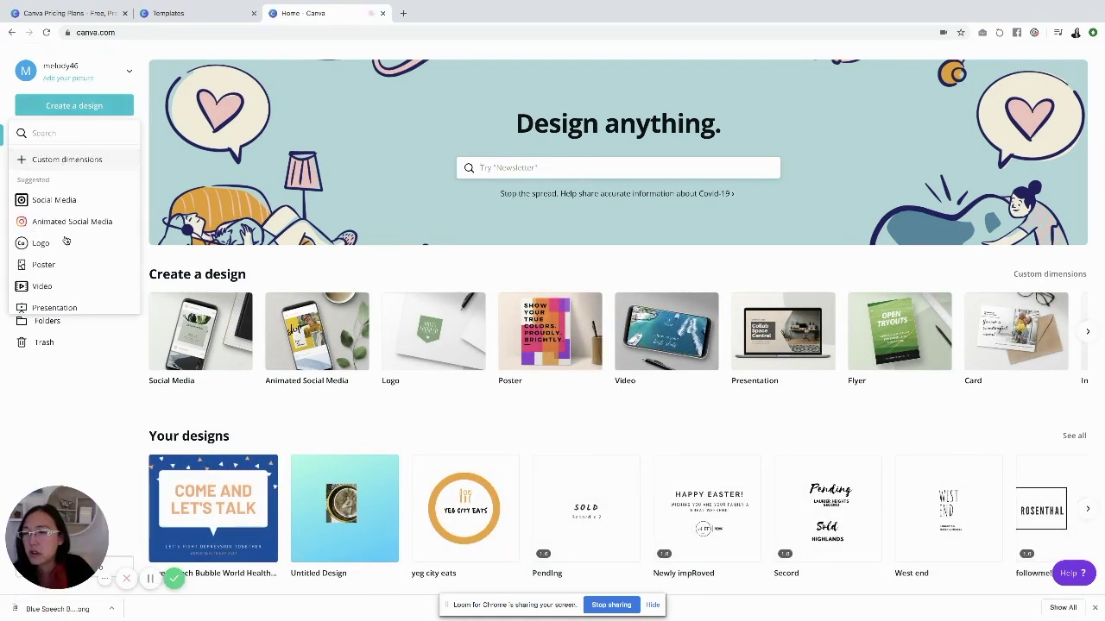
scroll(66, 242, down, 2)
scroll(66, 245, down, 7)
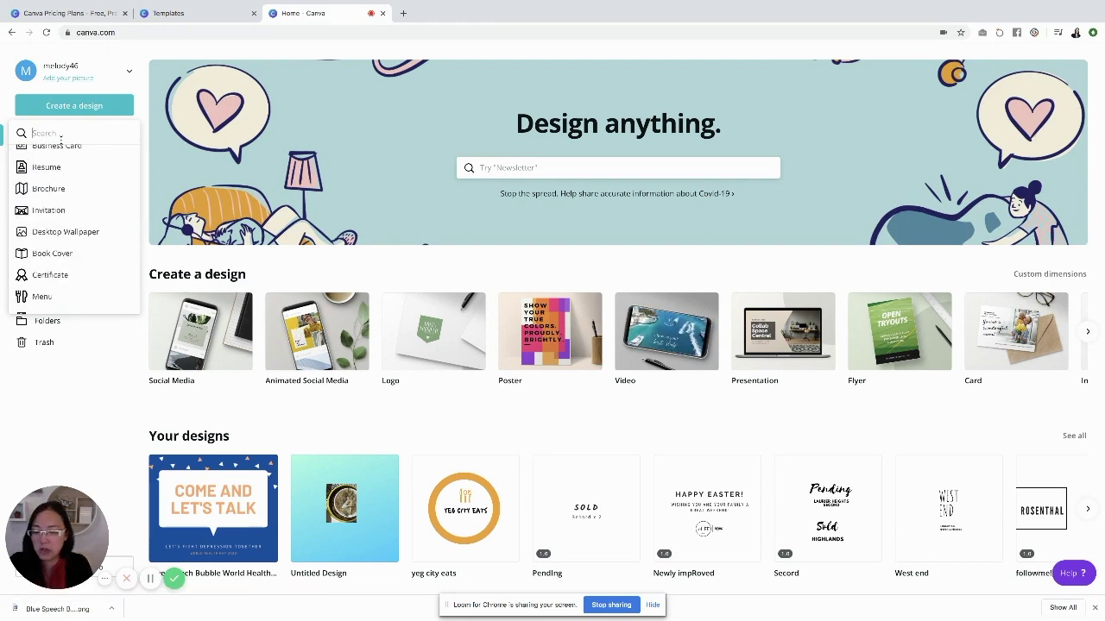
text(instagram)
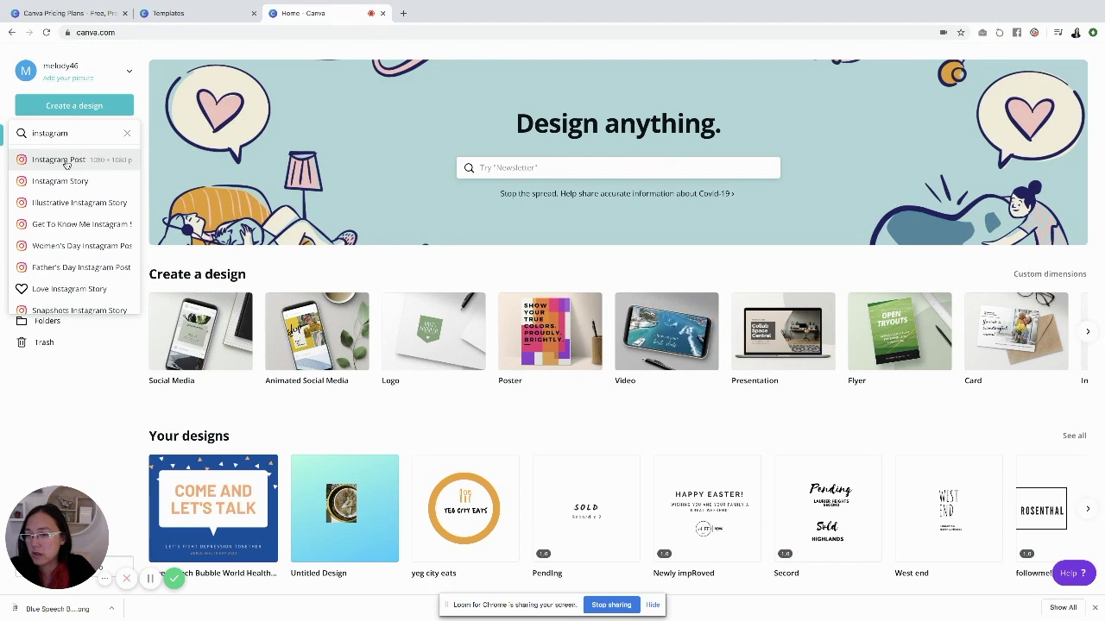
click(59, 159)
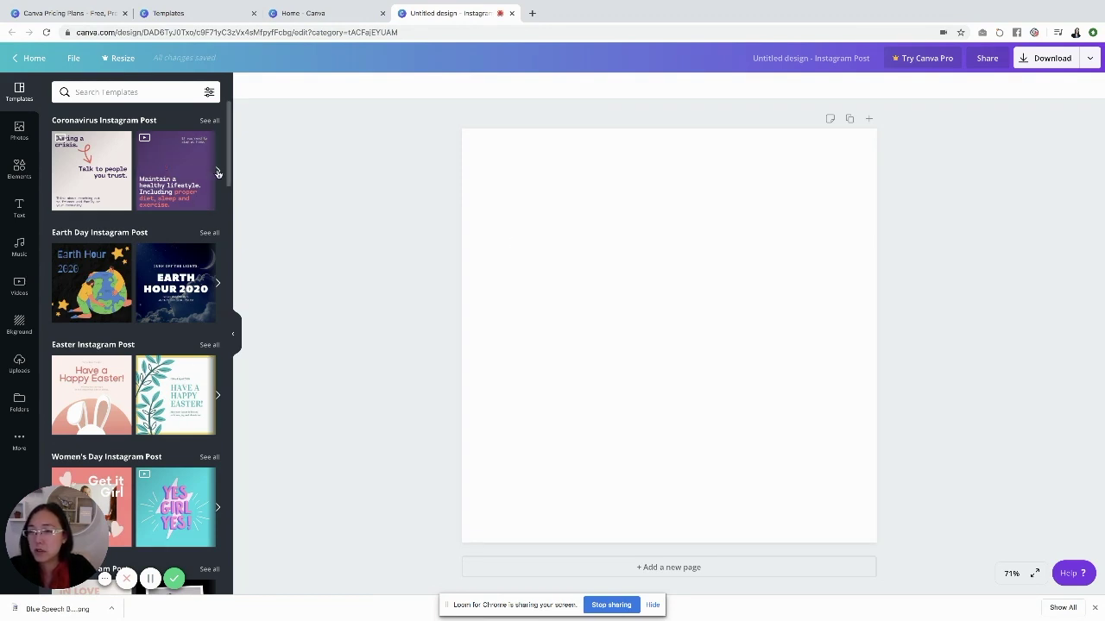
Apply the Coronavirus emoji template, then shrink the reLIFE/RE/MAX upload beneath the closing message
click(218, 173)
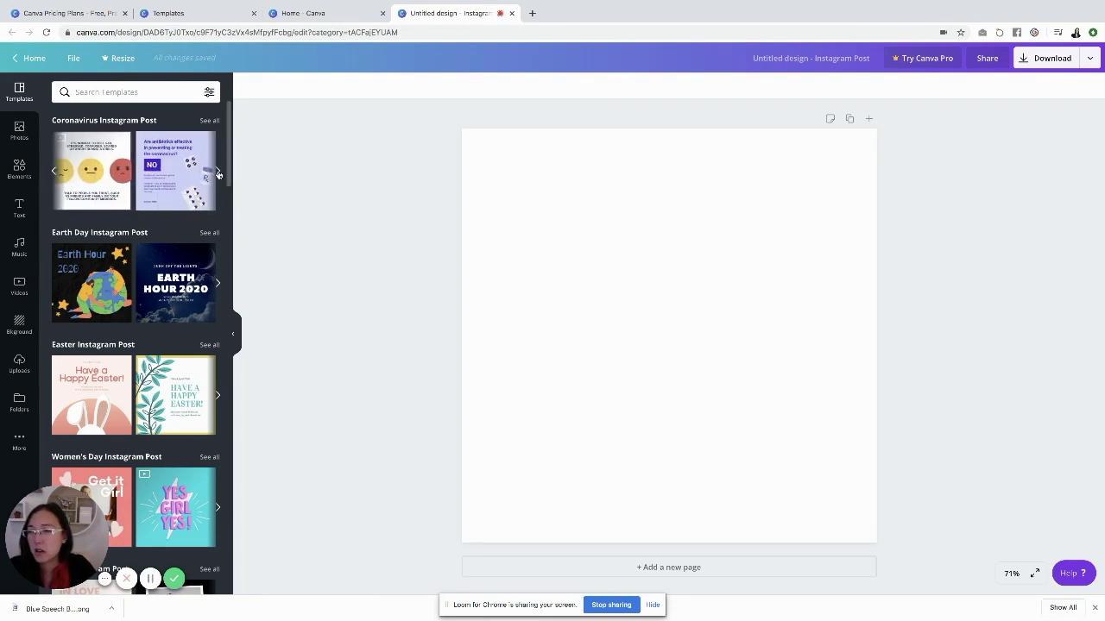
click(104, 179)
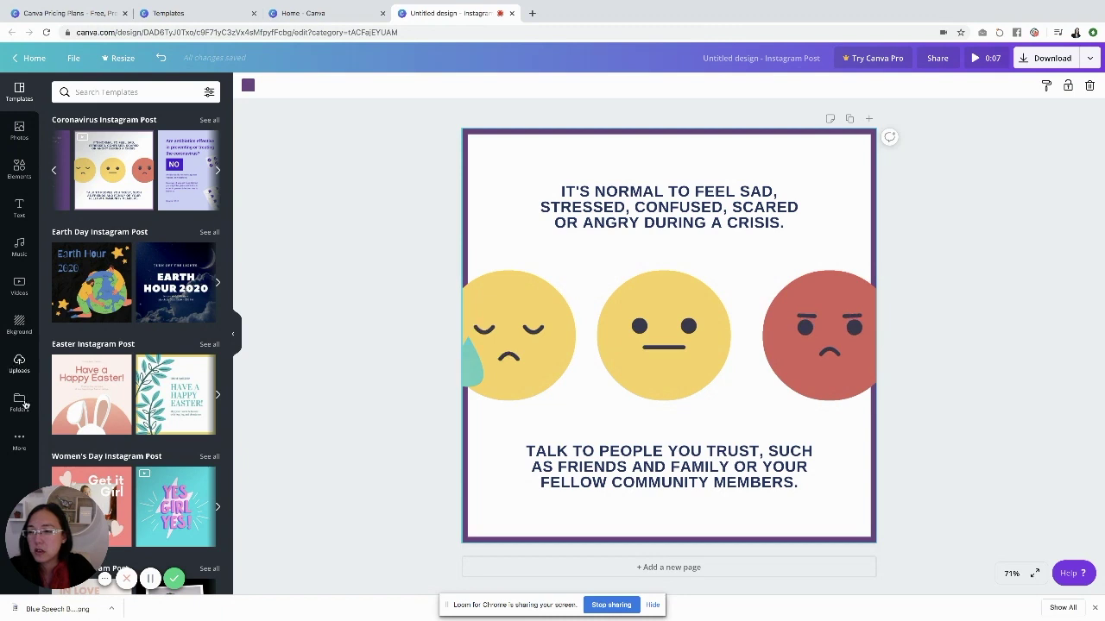
click(19, 363)
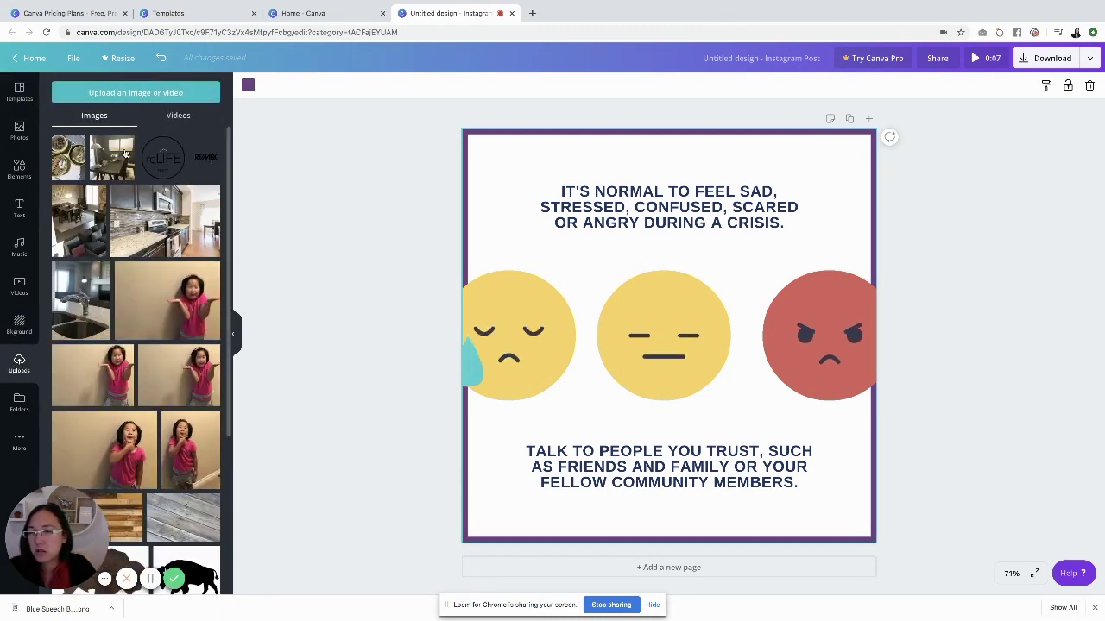
click(195, 158)
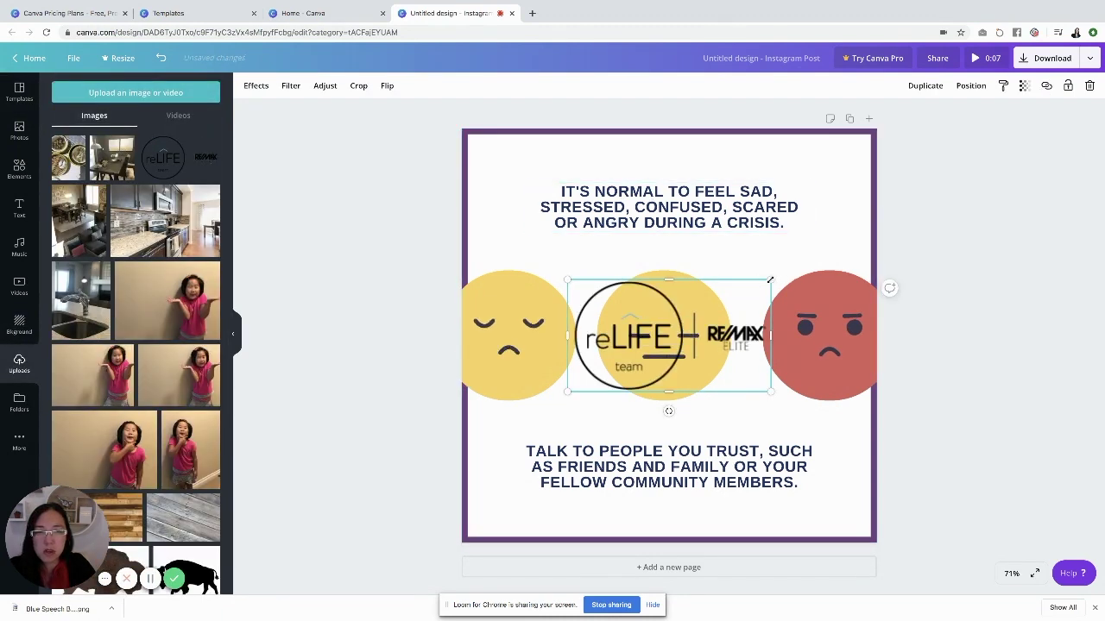
drag(766, 280, 669, 337)
drag(587, 345, 637, 506)
drag(715, 496, 681, 506)
click(846, 461)
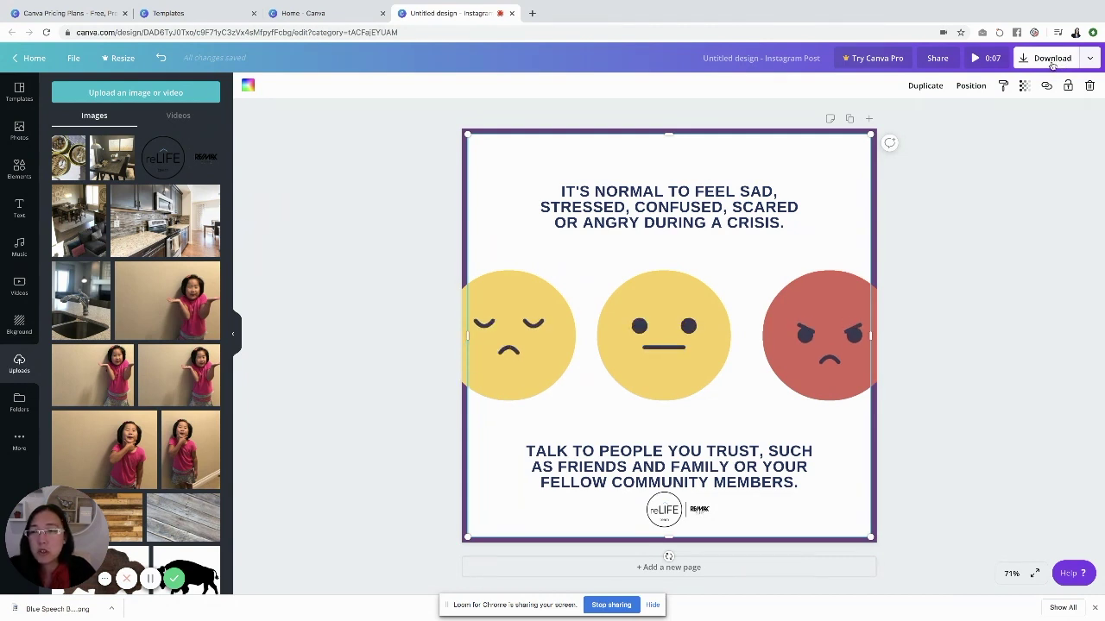
Sign out, log into the other account, and return Home after viewing Folders
click(36, 62)
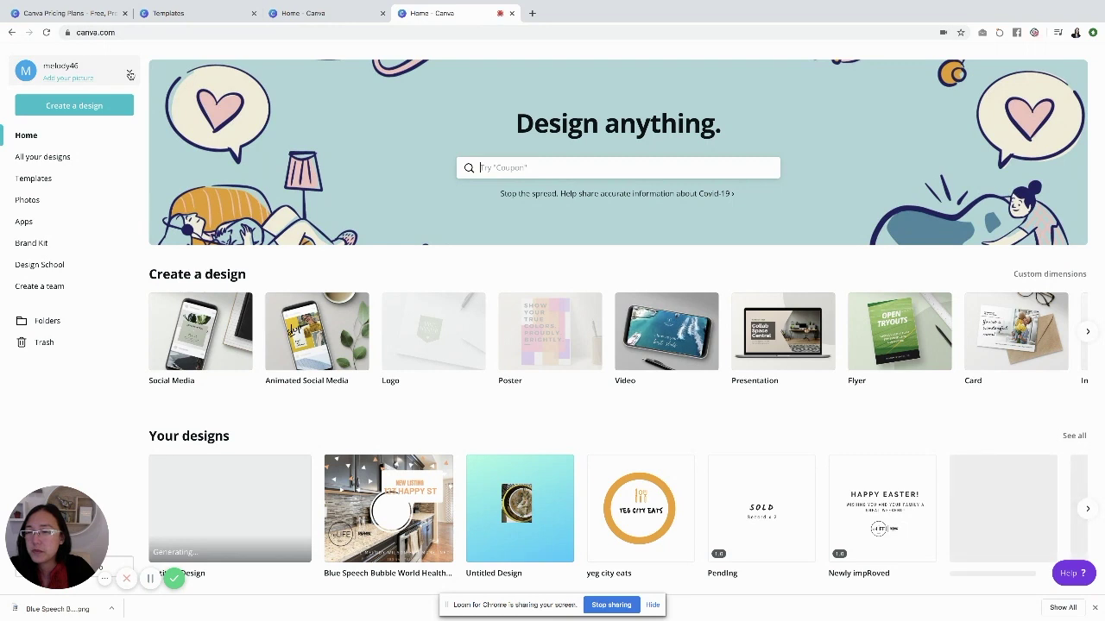
click(129, 73)
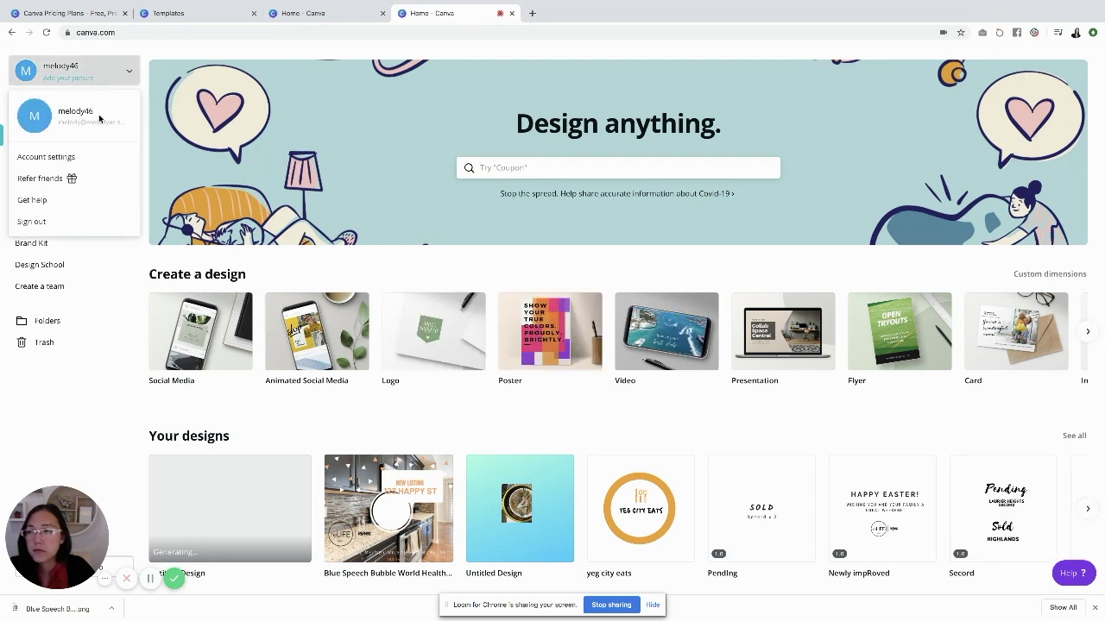
click(48, 223)
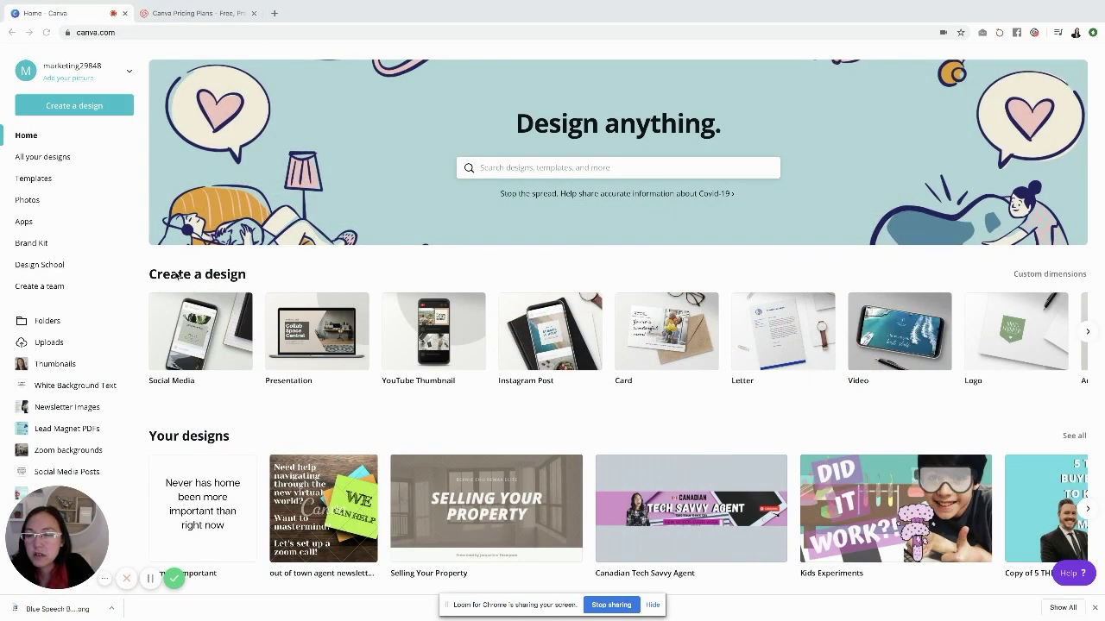
click(48, 321)
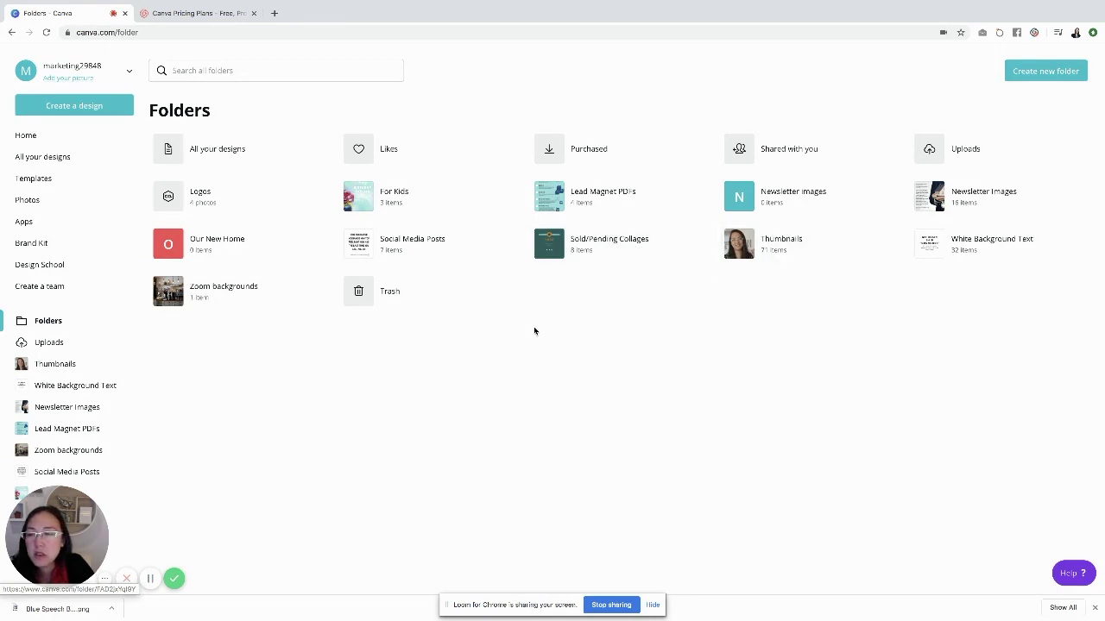
click(48, 136)
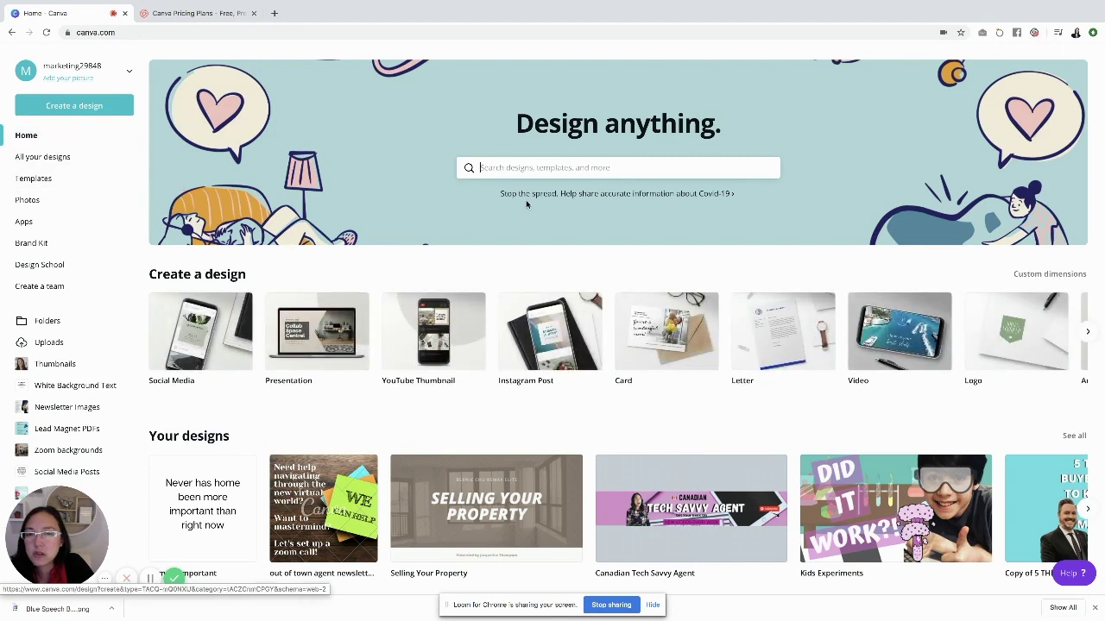
Search 'zoo' on Home and open the Zoom Virtual Background template results
text(zoom)
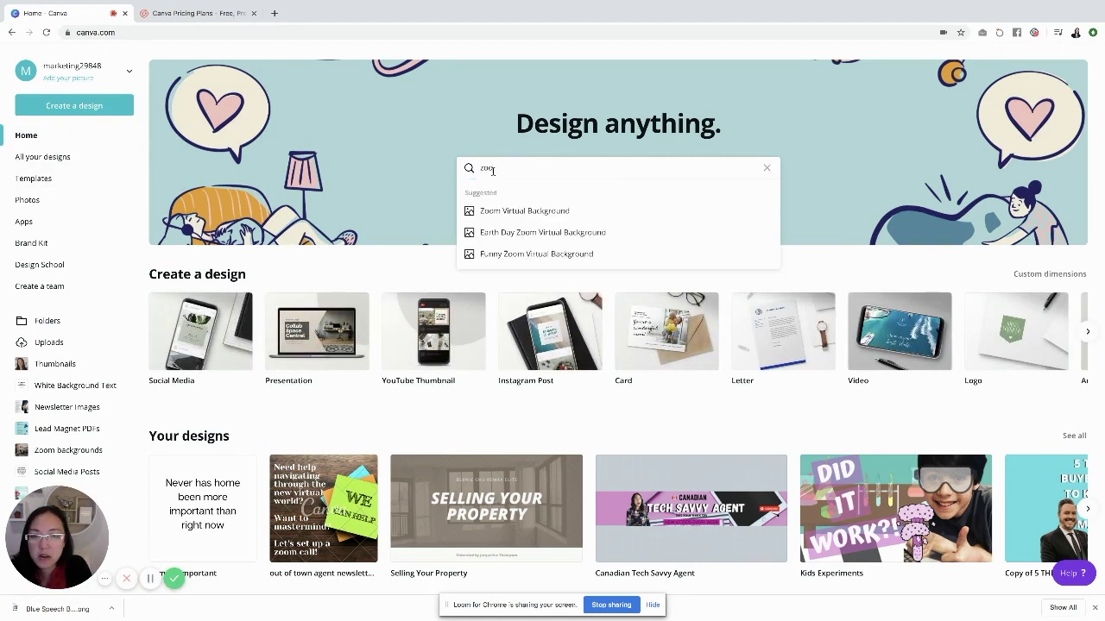
click(513, 212)
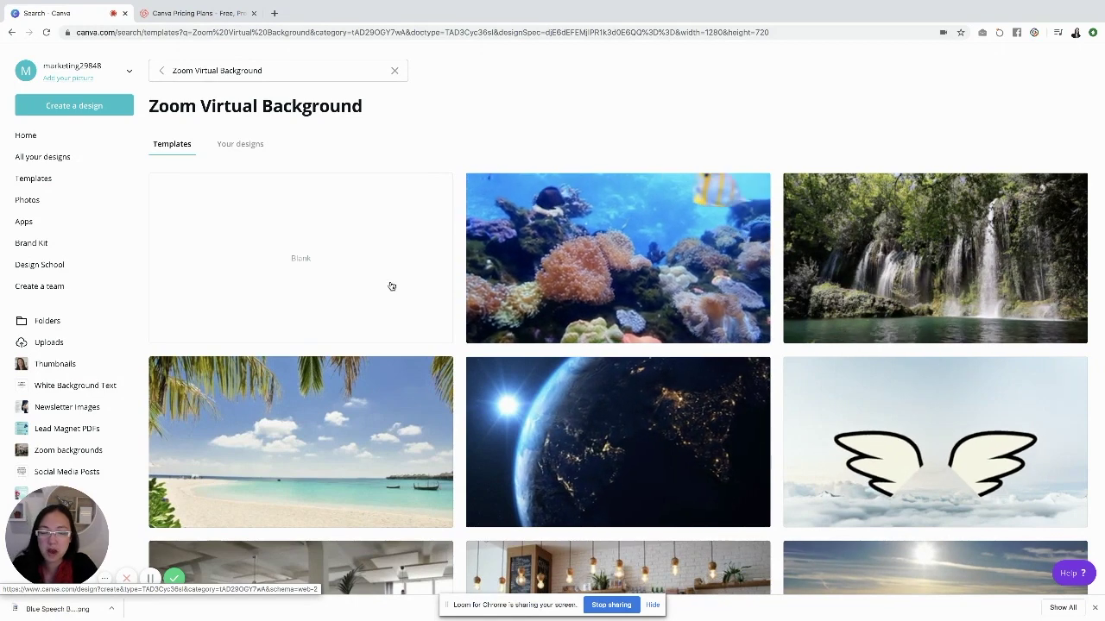
scroll(391, 286, down, 2)
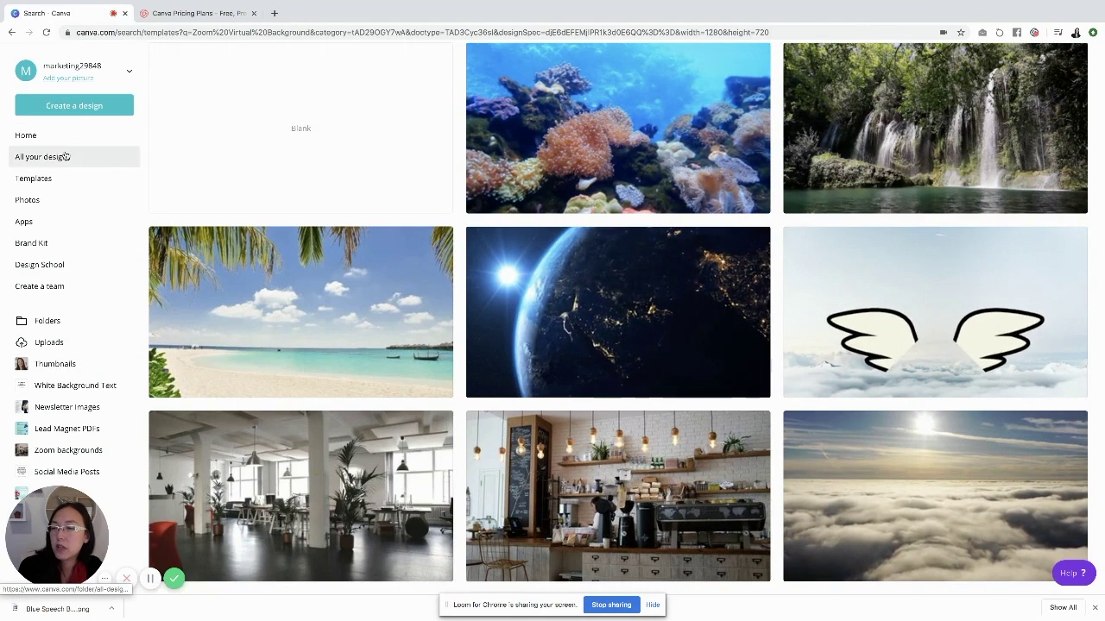
Create a new Social Media design and scroll through the available social graphic templates
click(74, 105)
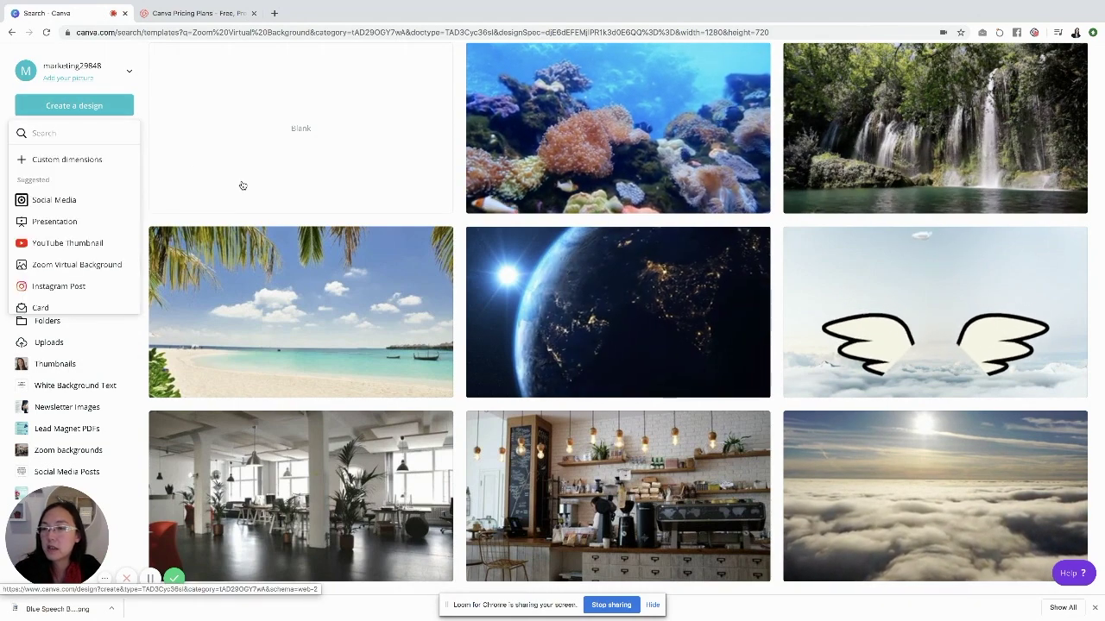
click(83, 205)
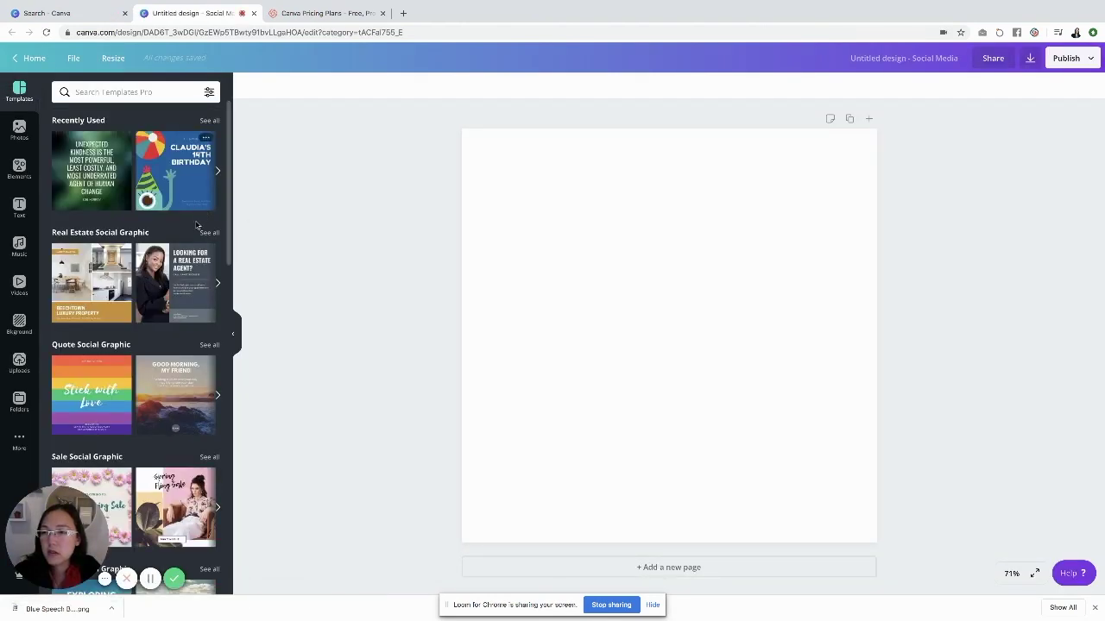
scroll(190, 304, down, 4)
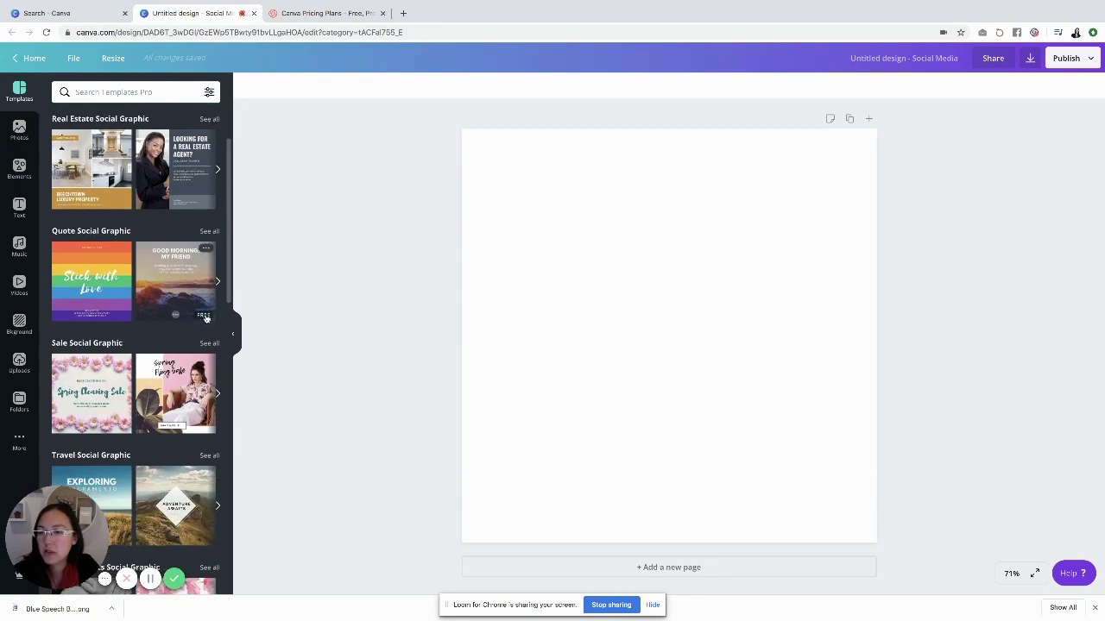
scroll(206, 318, down, 3)
scroll(206, 328, down, 9)
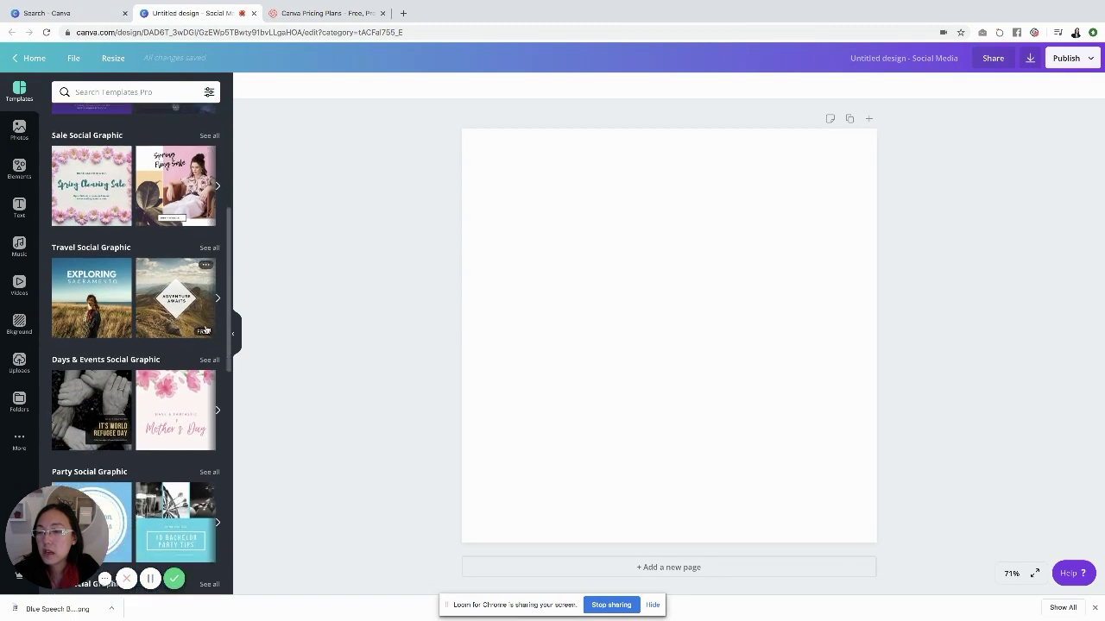
scroll(205, 329, down, 6)
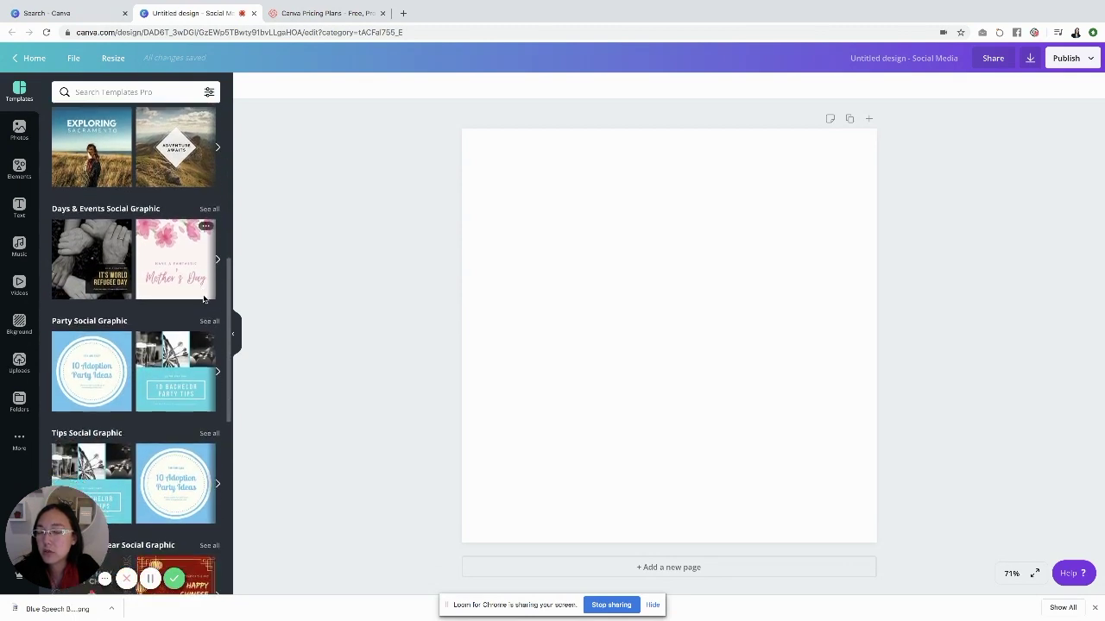
scroll(203, 319, down, 11)
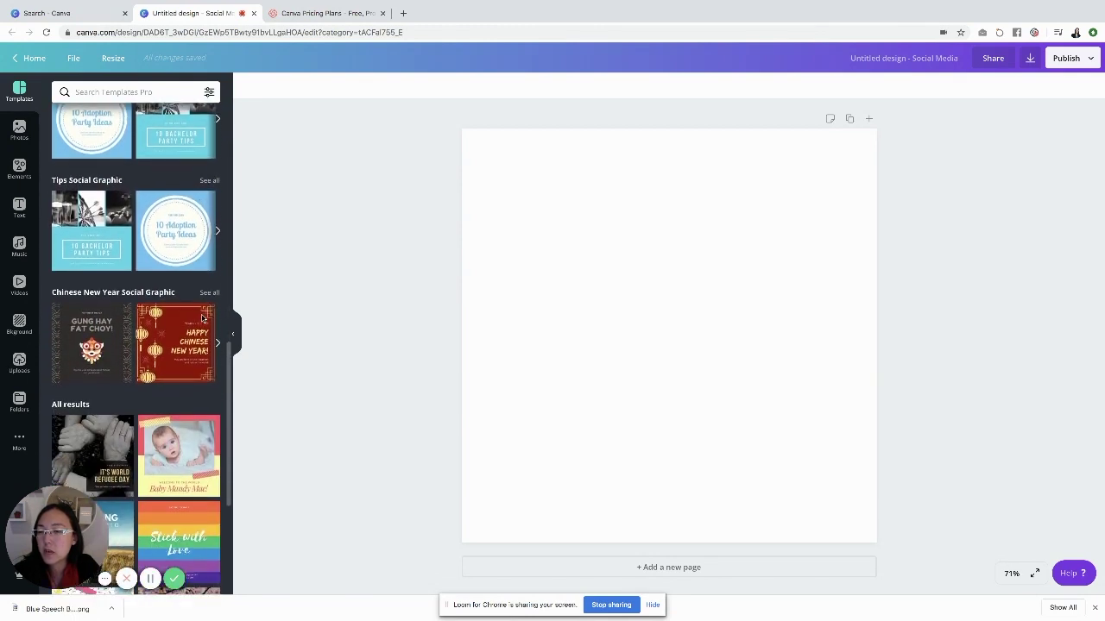
scroll(203, 319, down, 14)
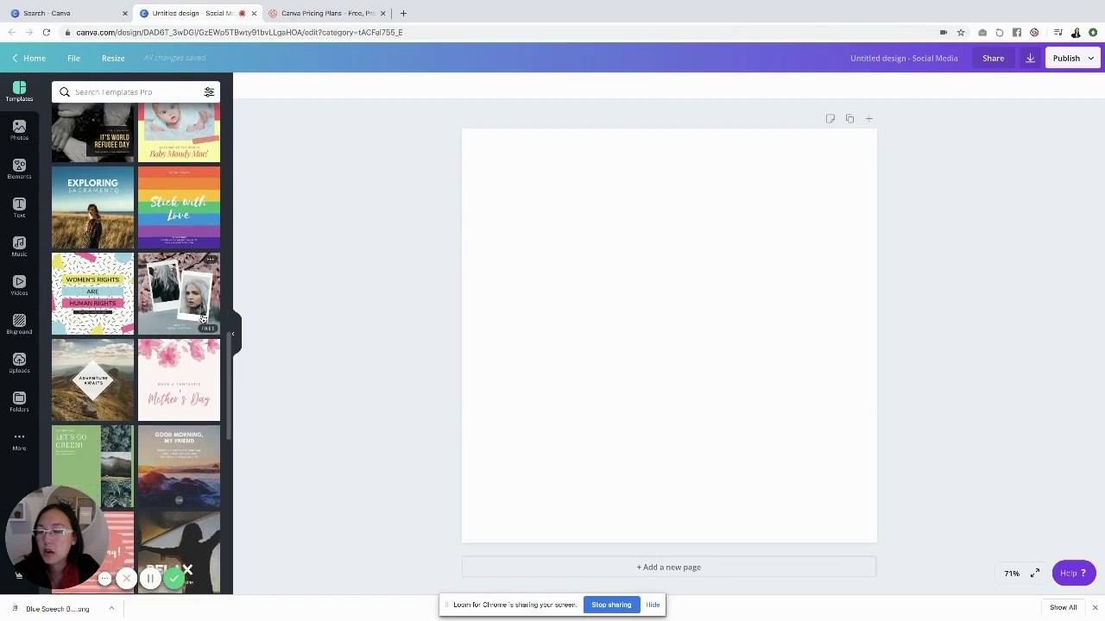
scroll(203, 319, down, 13)
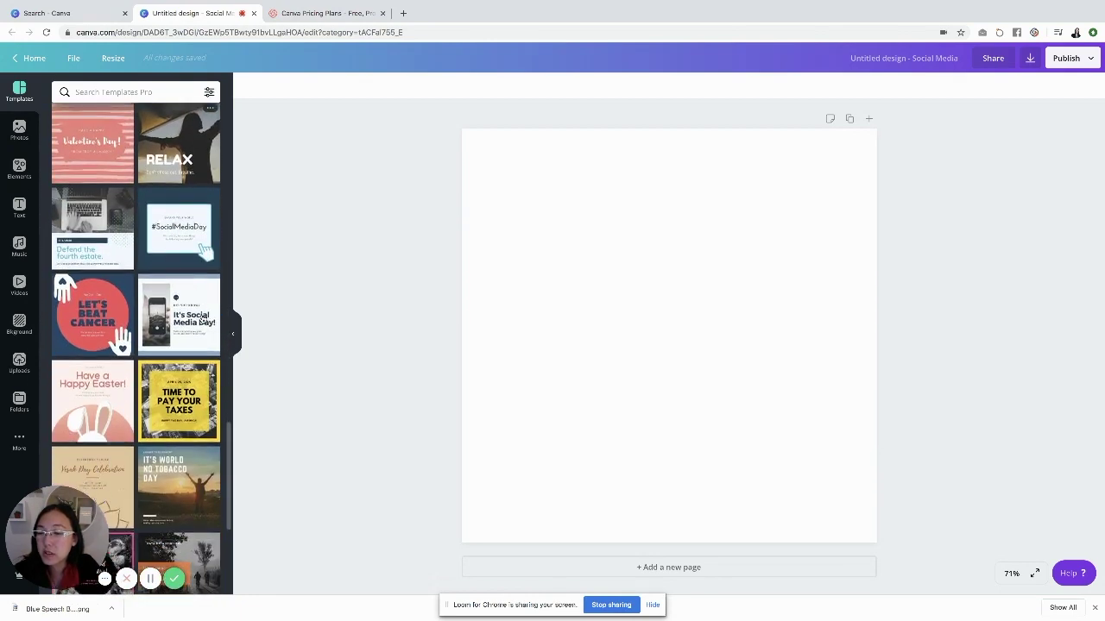
scroll(203, 318, down, 16)
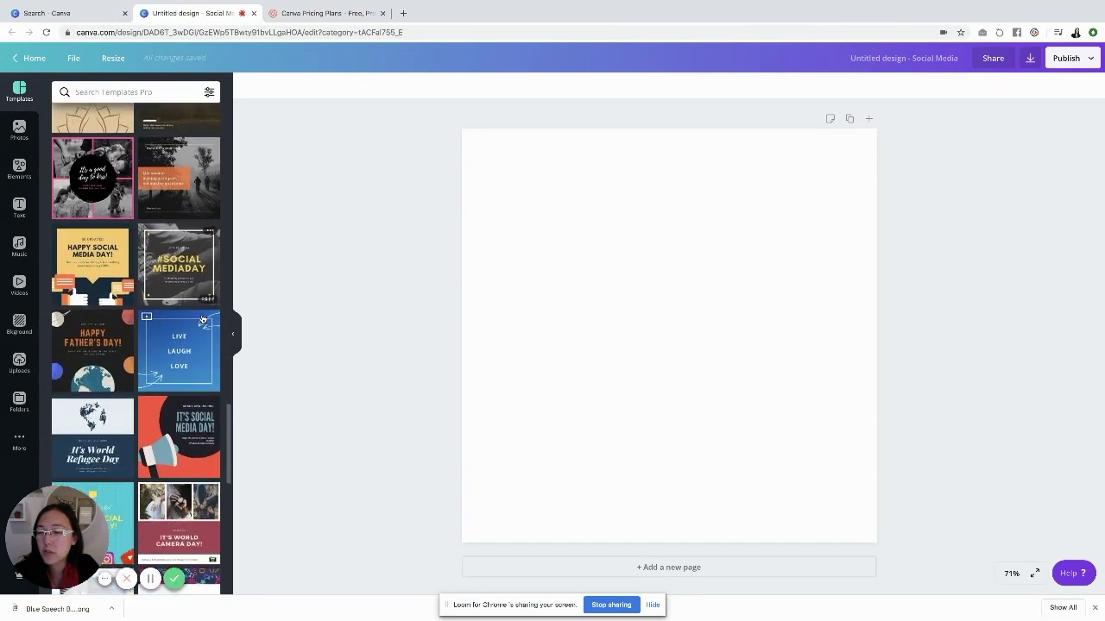
scroll(203, 318, down, 8)
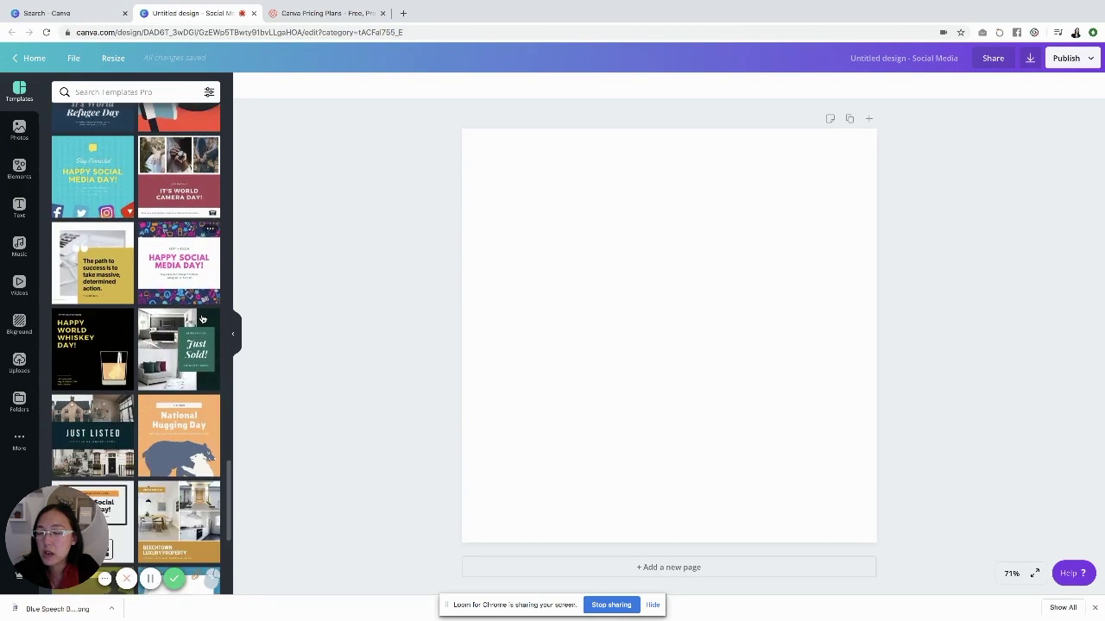
scroll(203, 319, down, 20)
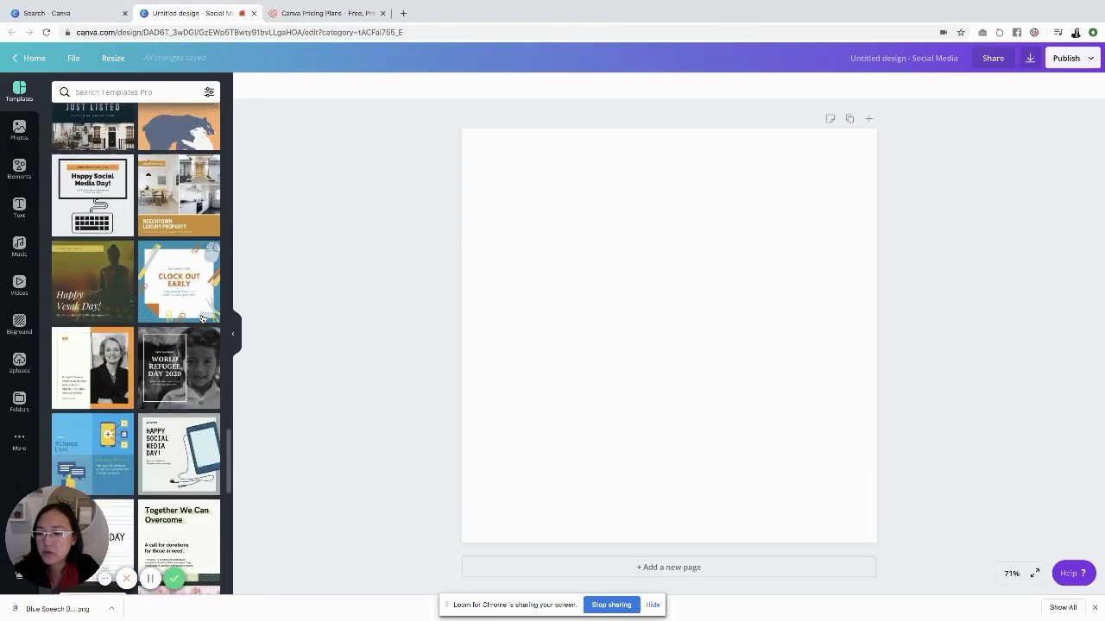
scroll(203, 320, down, 4)
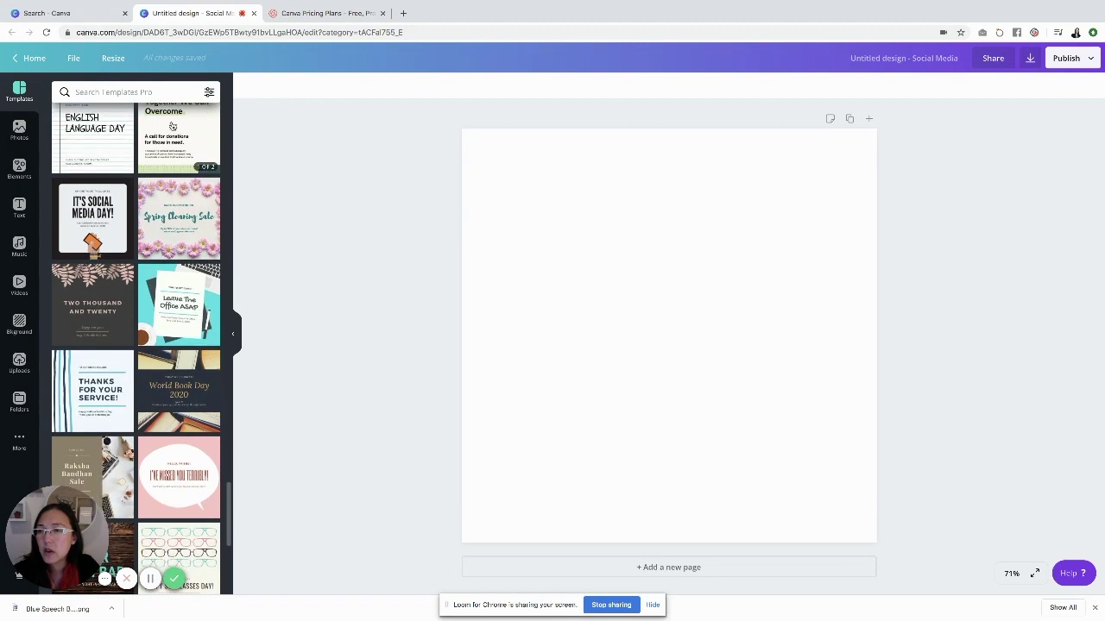
Search the templates for 'hou', then search the stock photos for 'house'
click(155, 85)
text(house)
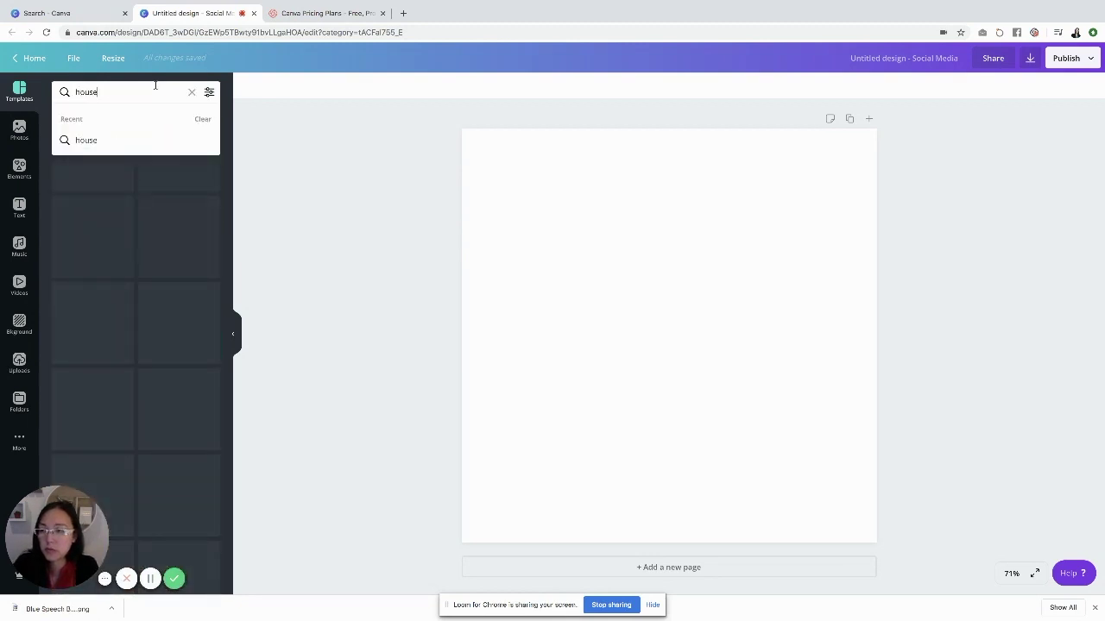
key(Return)
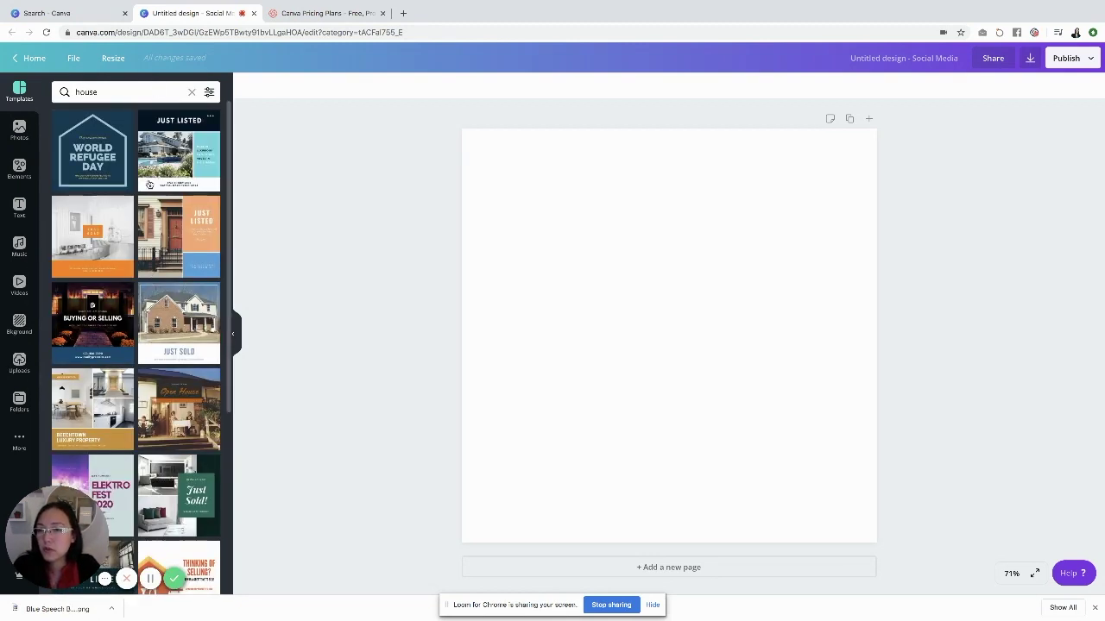
click(19, 130)
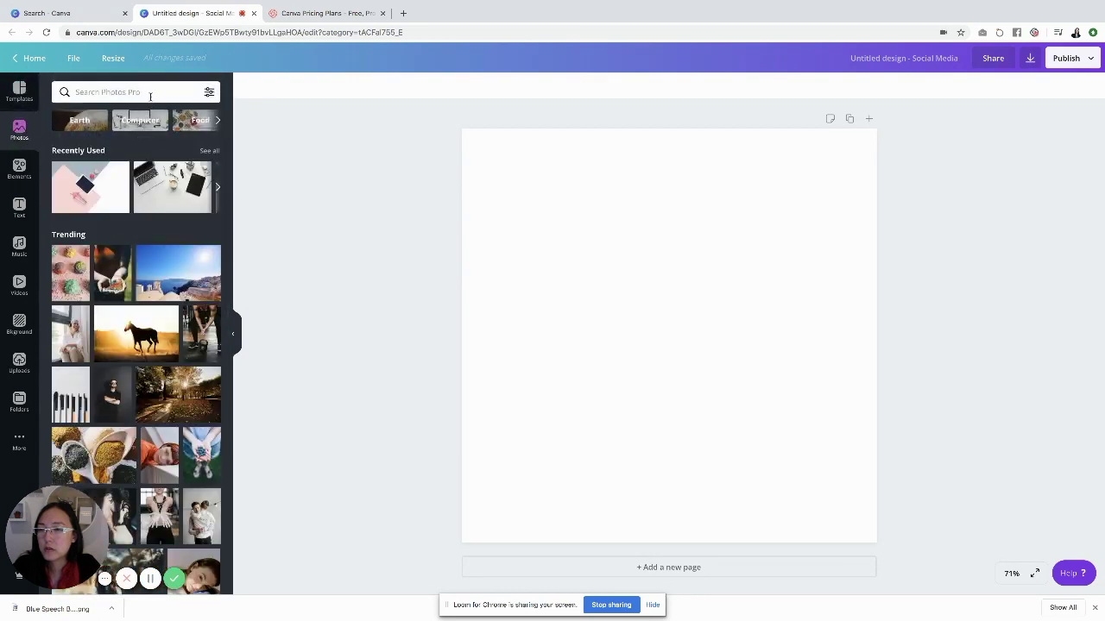
click(151, 92)
text(house)
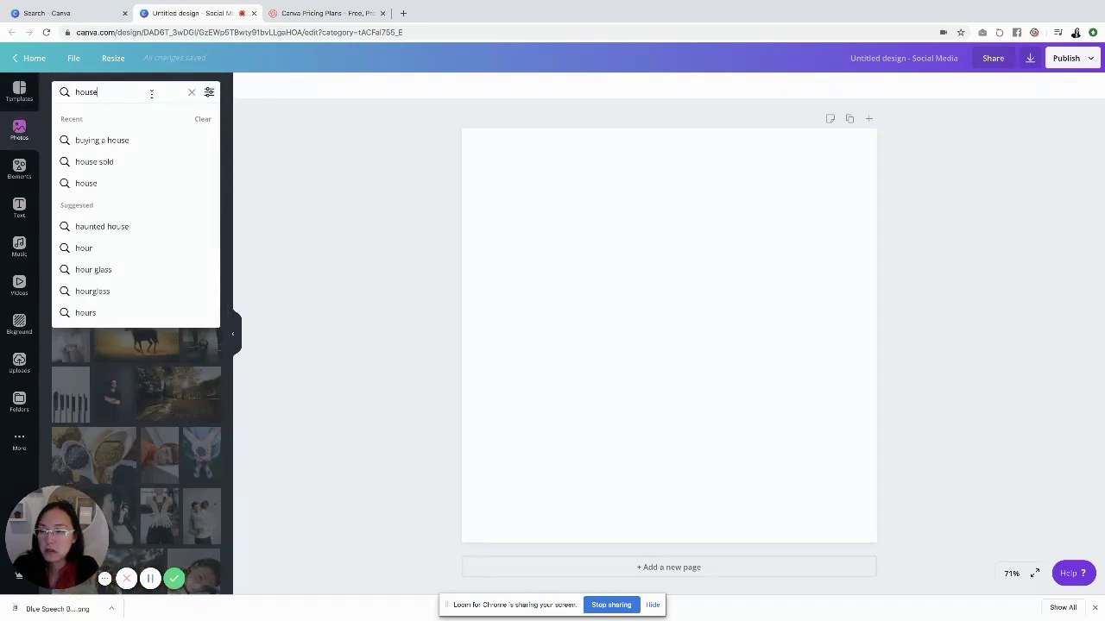
key(Return)
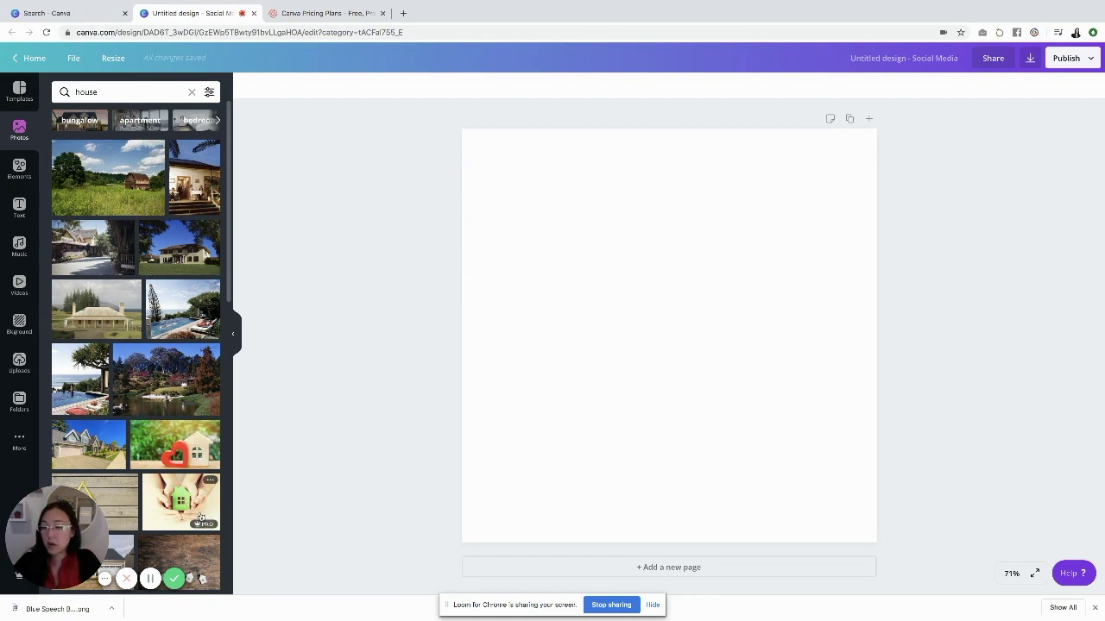
Try the hands-holding-house photo on the page, then delete it
drag(191, 516, 654, 303)
drag(747, 317, 602, 203)
drag(494, 391, 418, 449)
key(Delete)
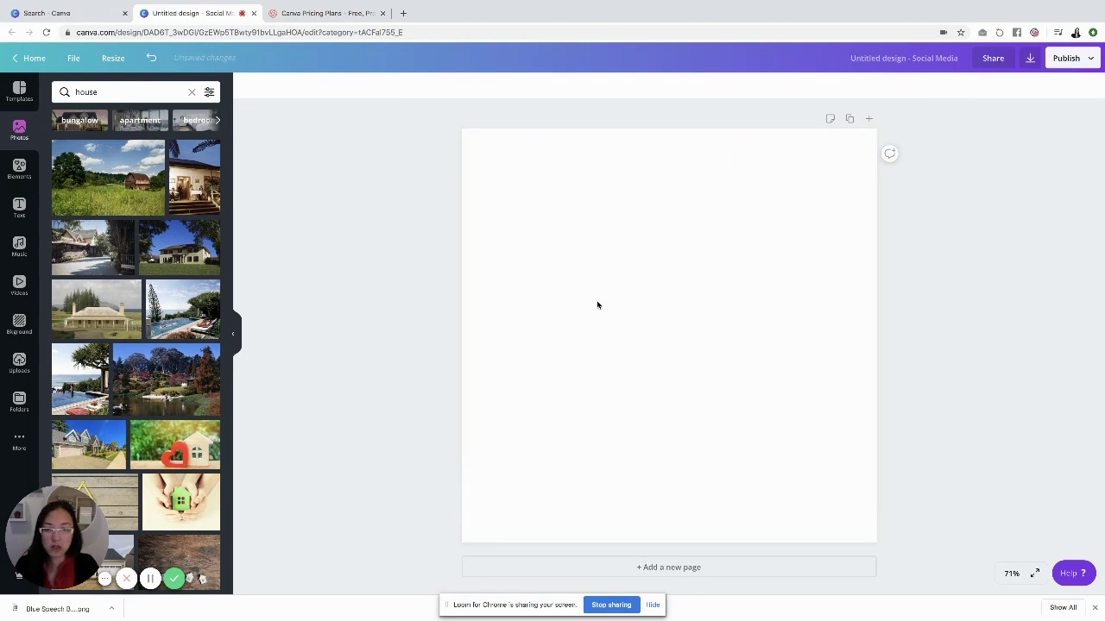
Add the yellow-ruler house photo and resize it to cover the whole page
click(120, 500)
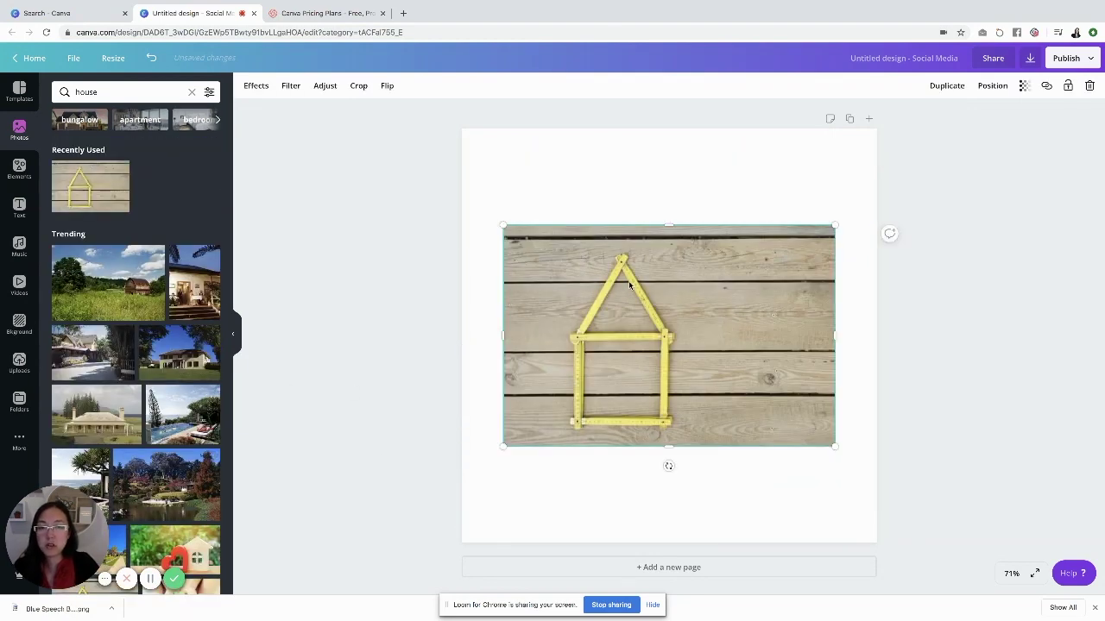
drag(506, 227, 346, 116)
drag(705, 379, 808, 400)
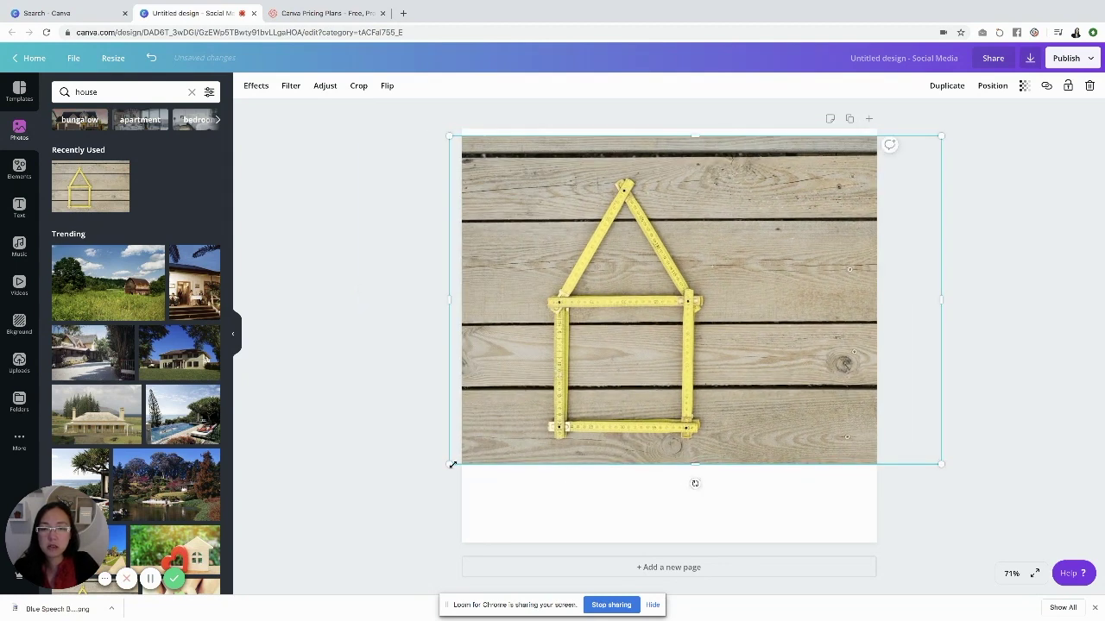
drag(452, 464, 408, 494)
drag(496, 482, 510, 524)
Try the wooden-houses photo on the page, then delete it again
scroll(214, 450, down, 2)
scroll(214, 450, down, 4)
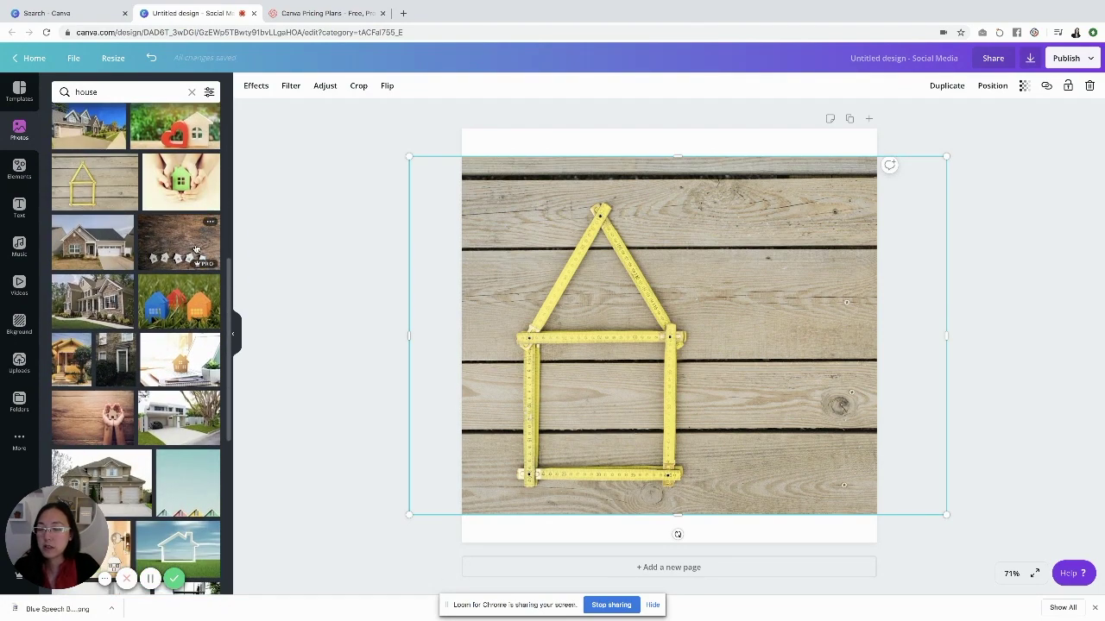
click(196, 251)
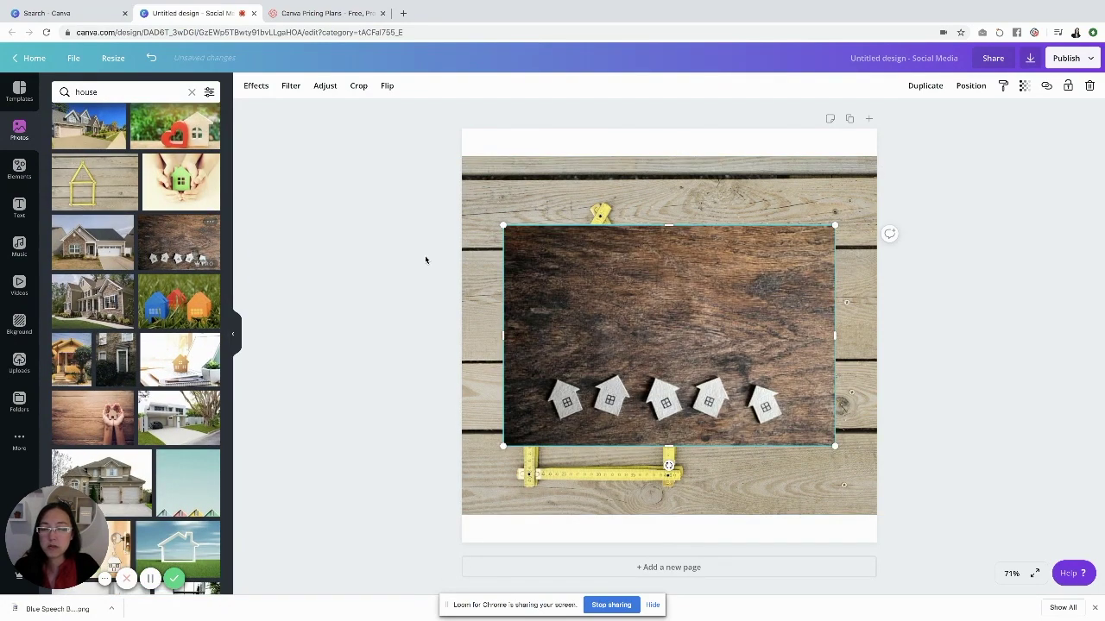
key(Delete)
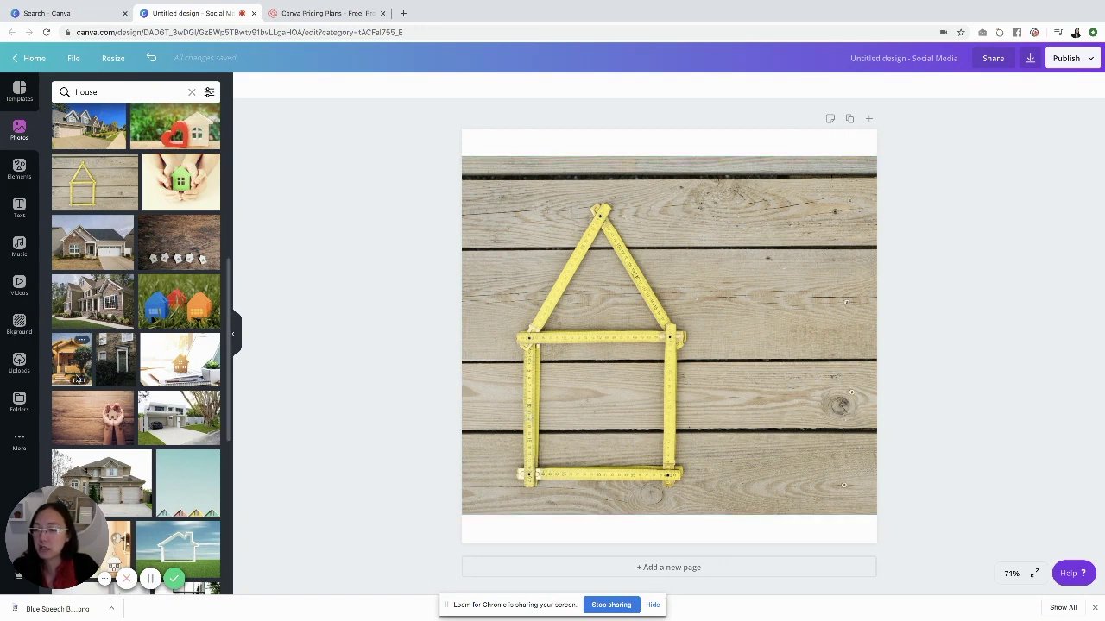
Open Elements and page through the Coronavirus, Featured and Recently Used collections
click(19, 169)
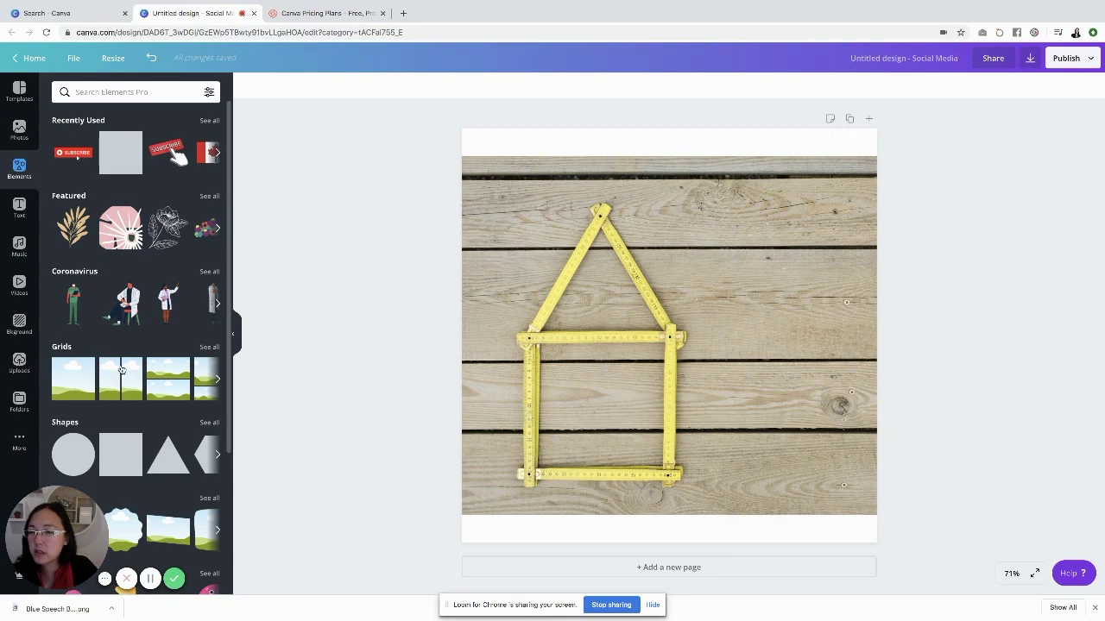
scroll(122, 370, down, 2)
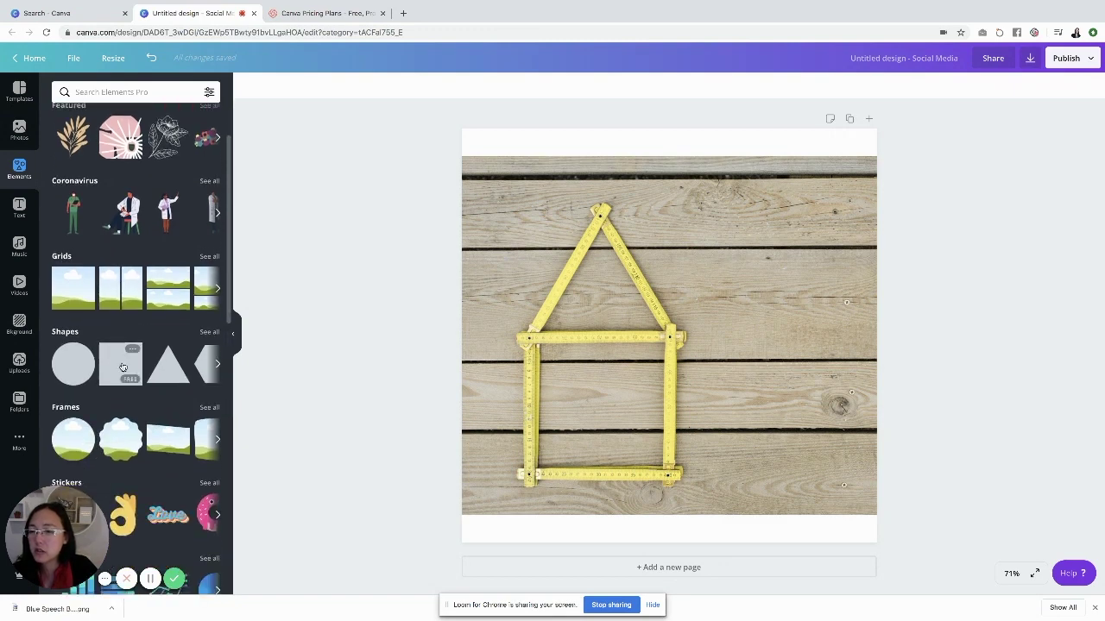
click(217, 204)
scroll(207, 220, up, 2)
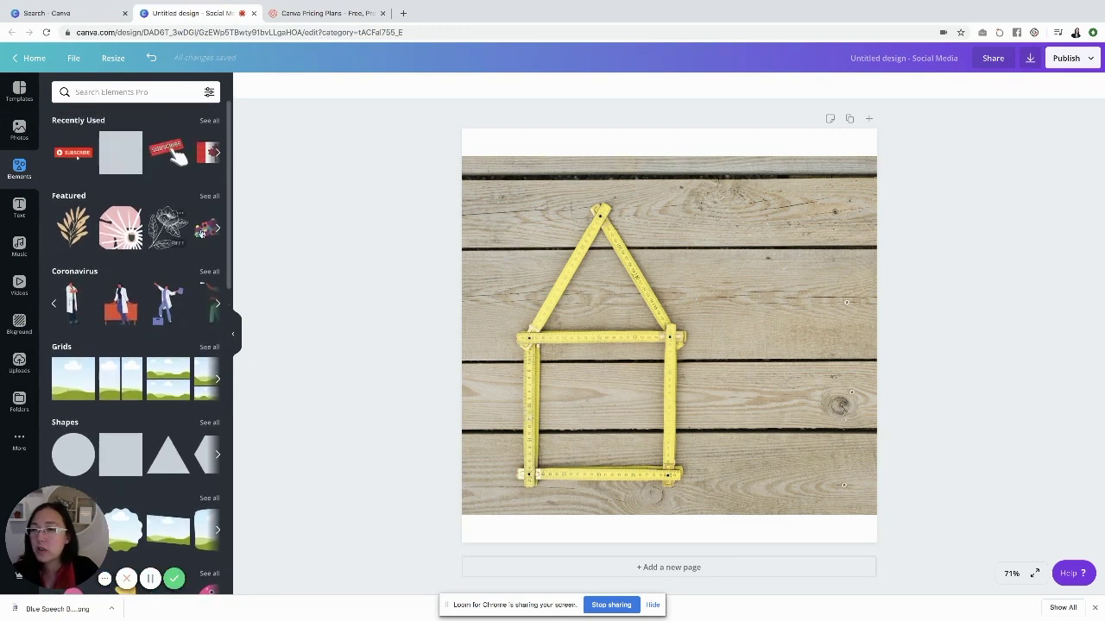
click(217, 228)
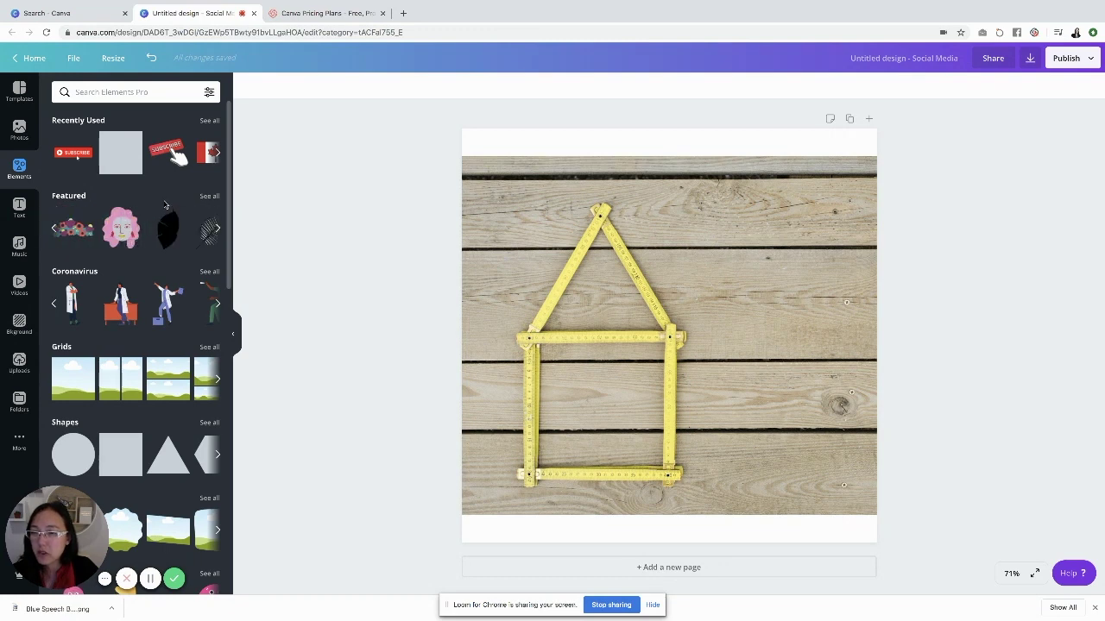
click(217, 154)
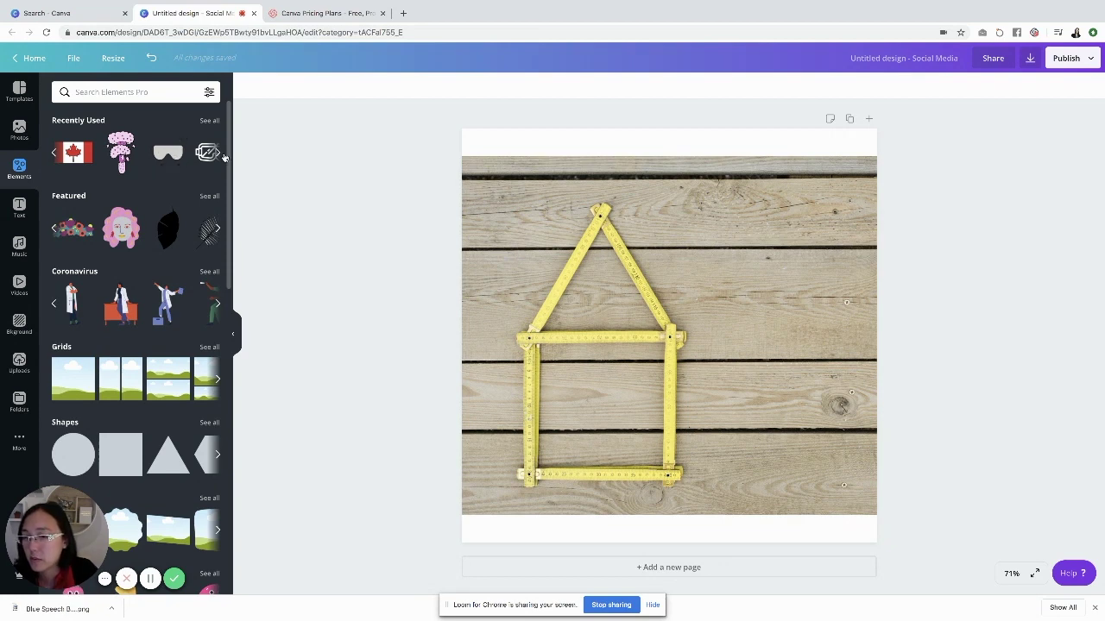
click(215, 154)
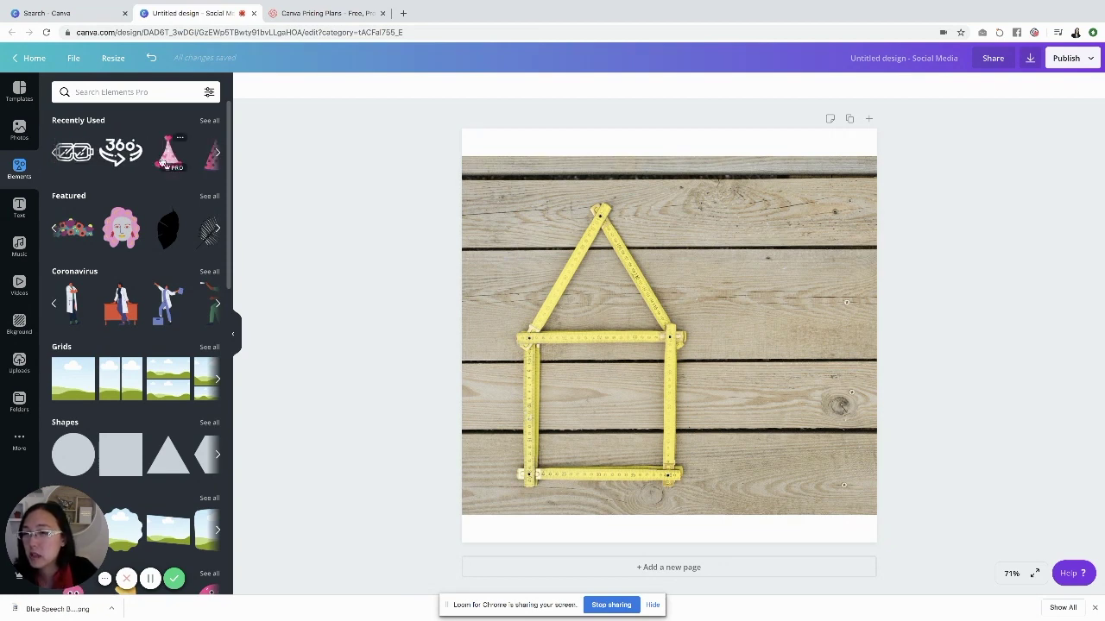
click(217, 153)
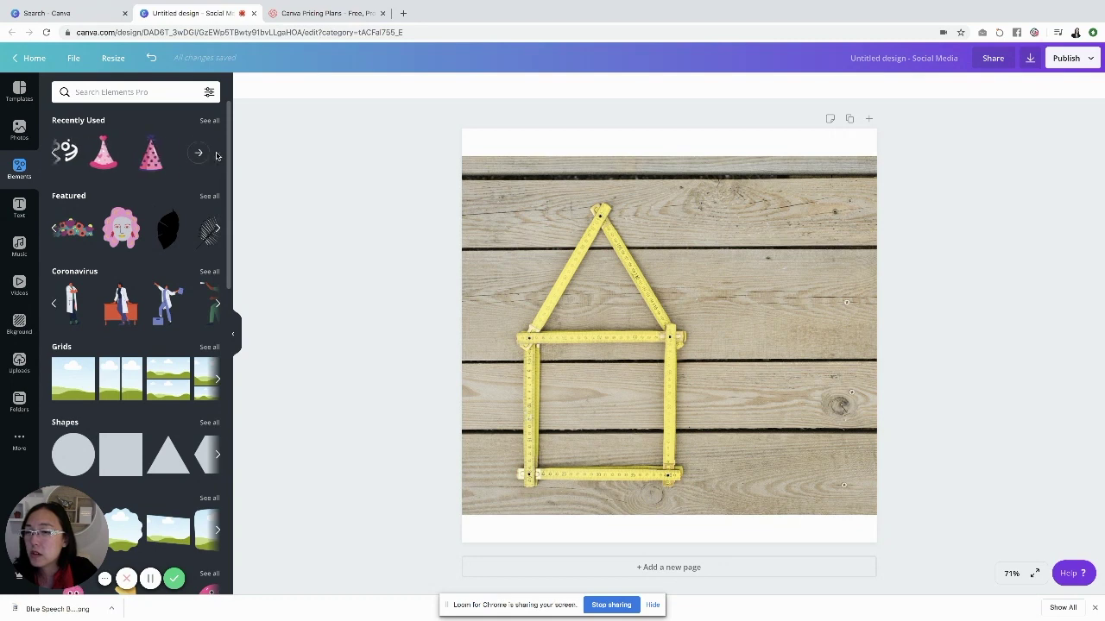
Search the elements for 'party hat' and scroll through the hat results
click(148, 96)
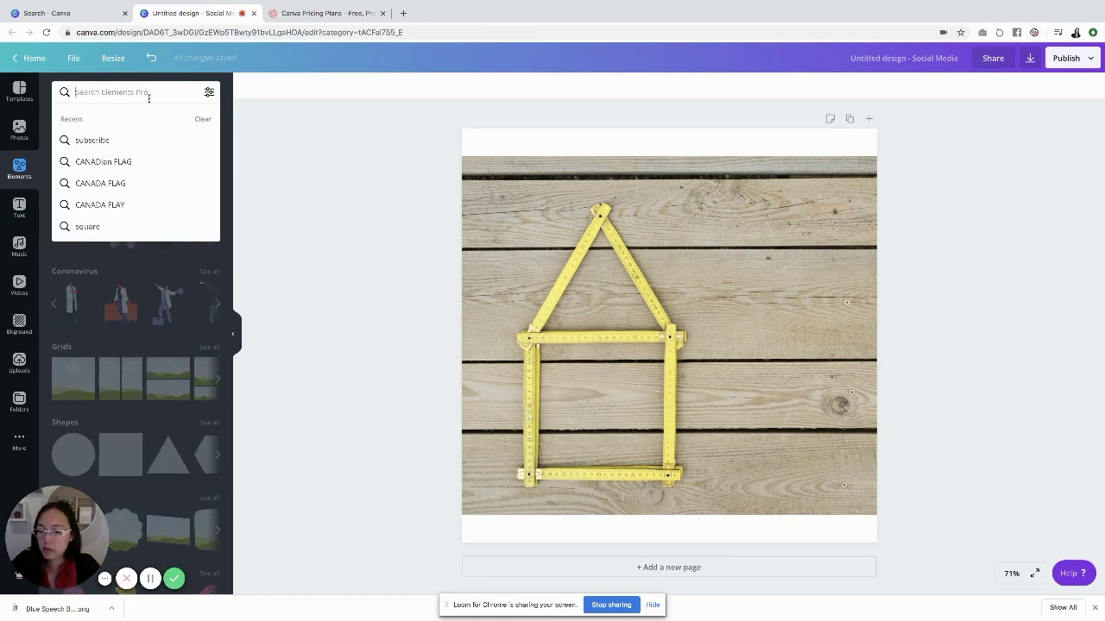
text(party hat)
key(Return)
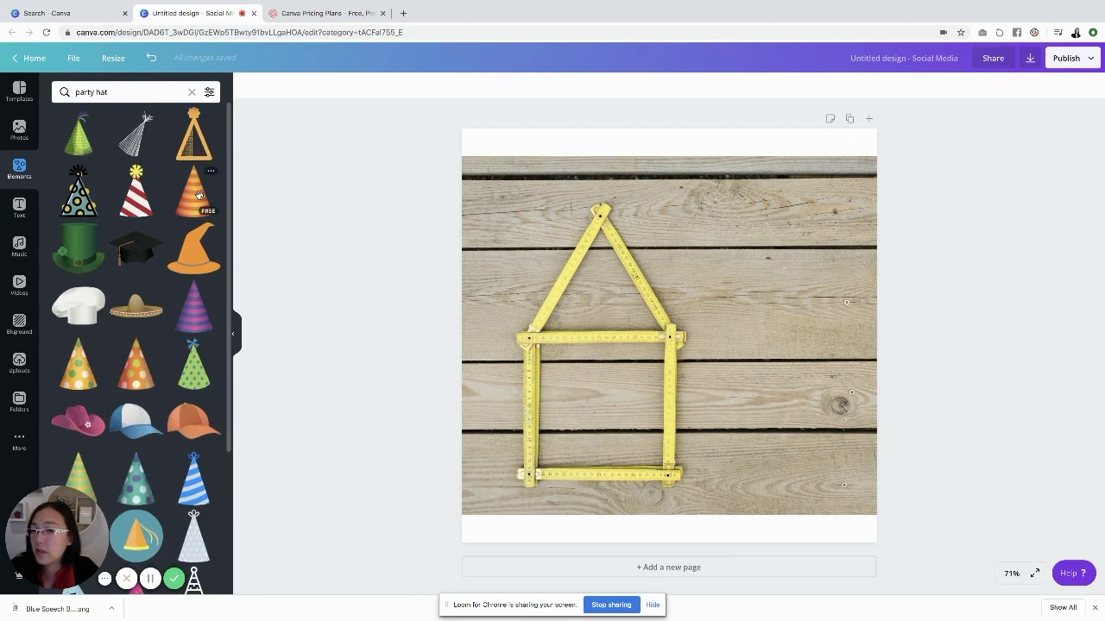
scroll(76, 194, down, 1)
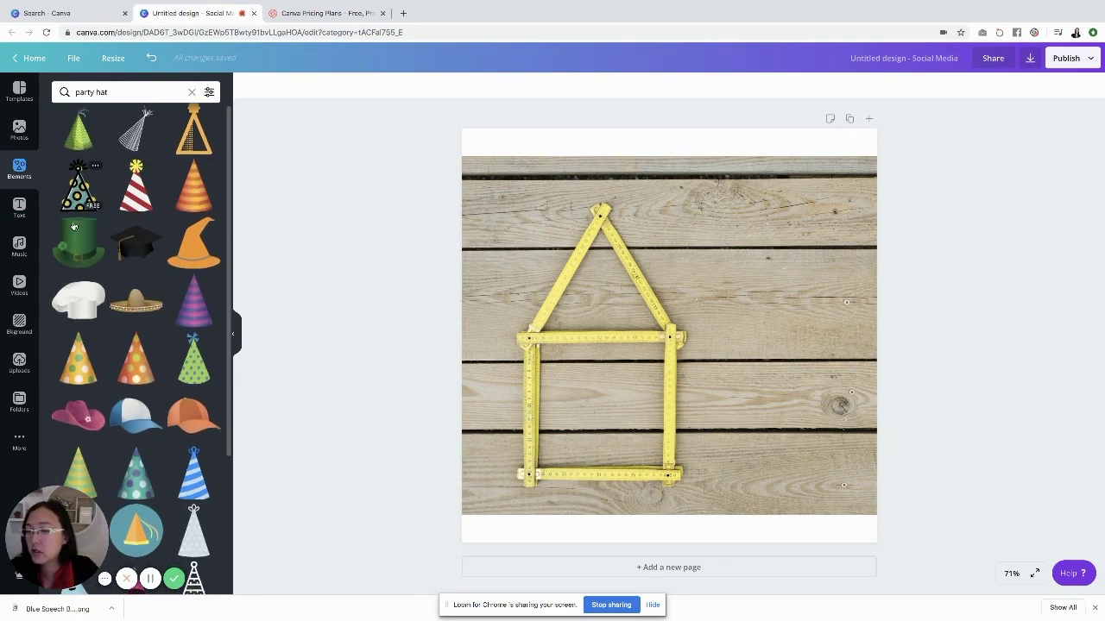
scroll(82, 181, down, 1)
scroll(186, 246, down, 2)
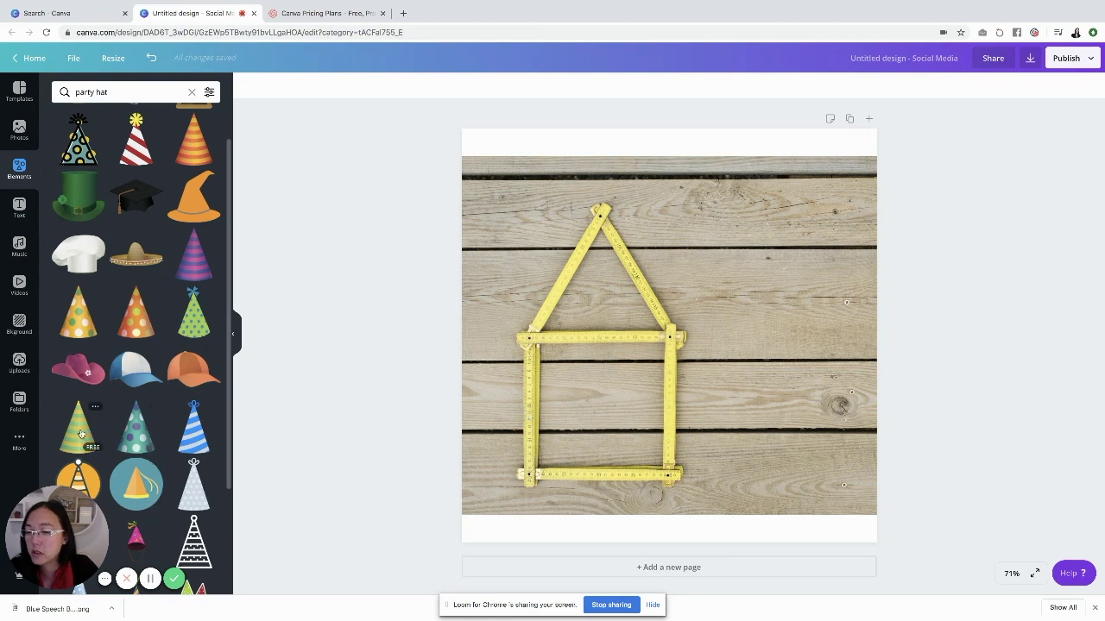
scroll(164, 487, down, 2)
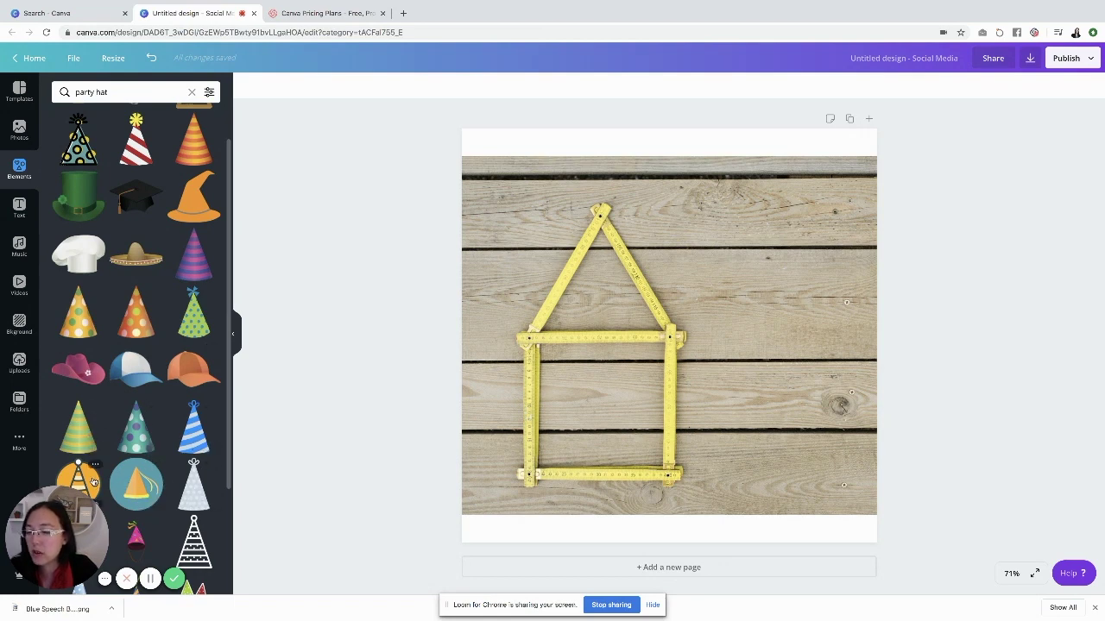
scroll(92, 481, down, 1)
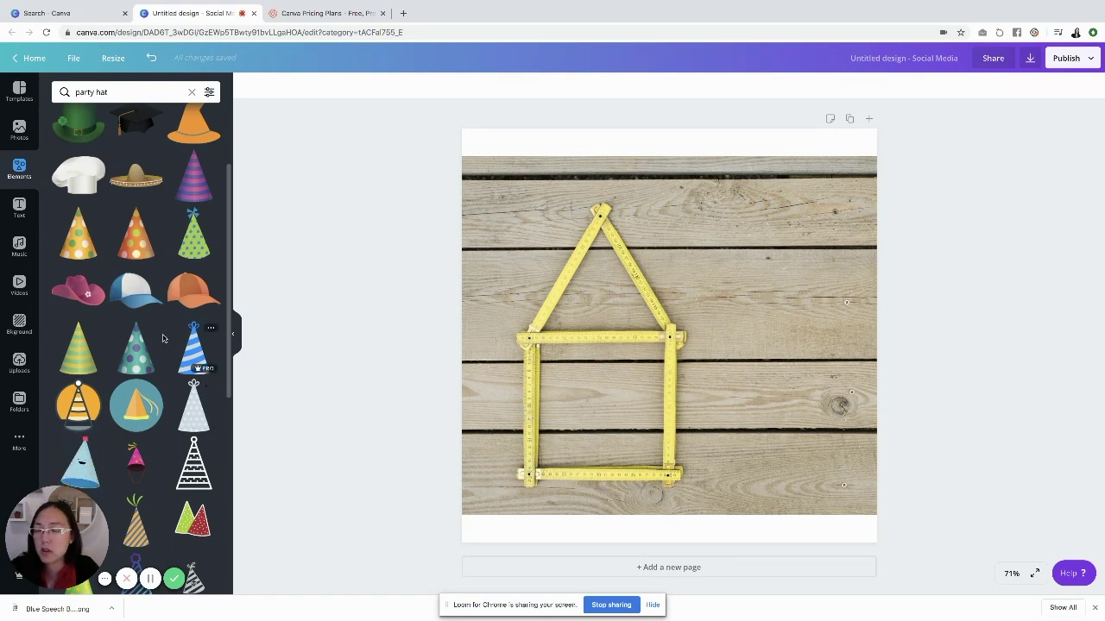
Go from Folders to the Canva home page and scroll through All your designs
click(19, 398)
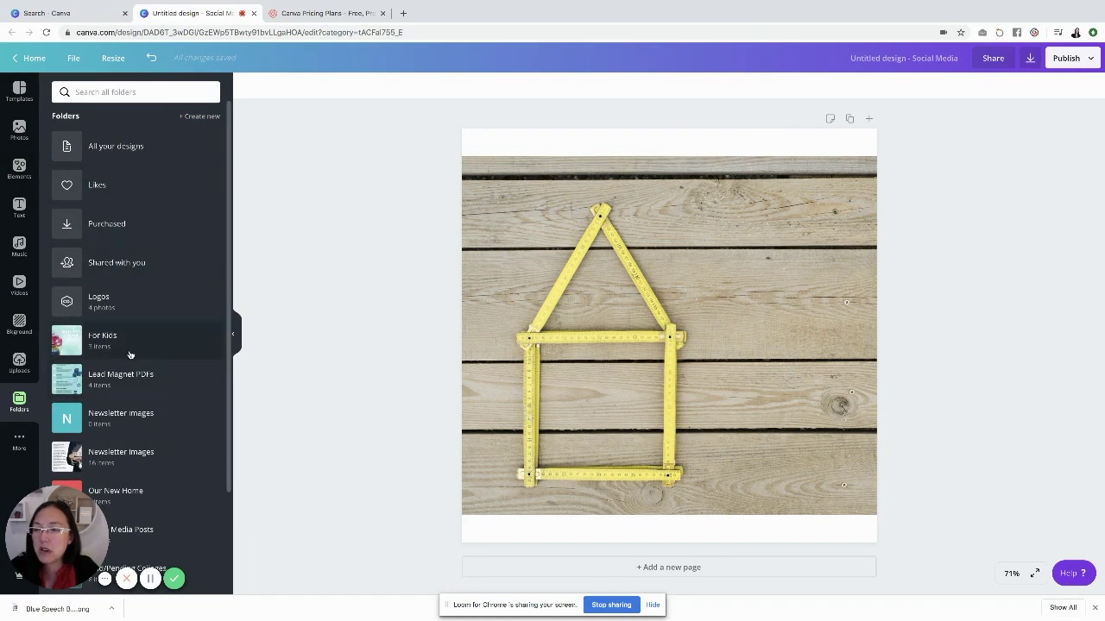
click(31, 58)
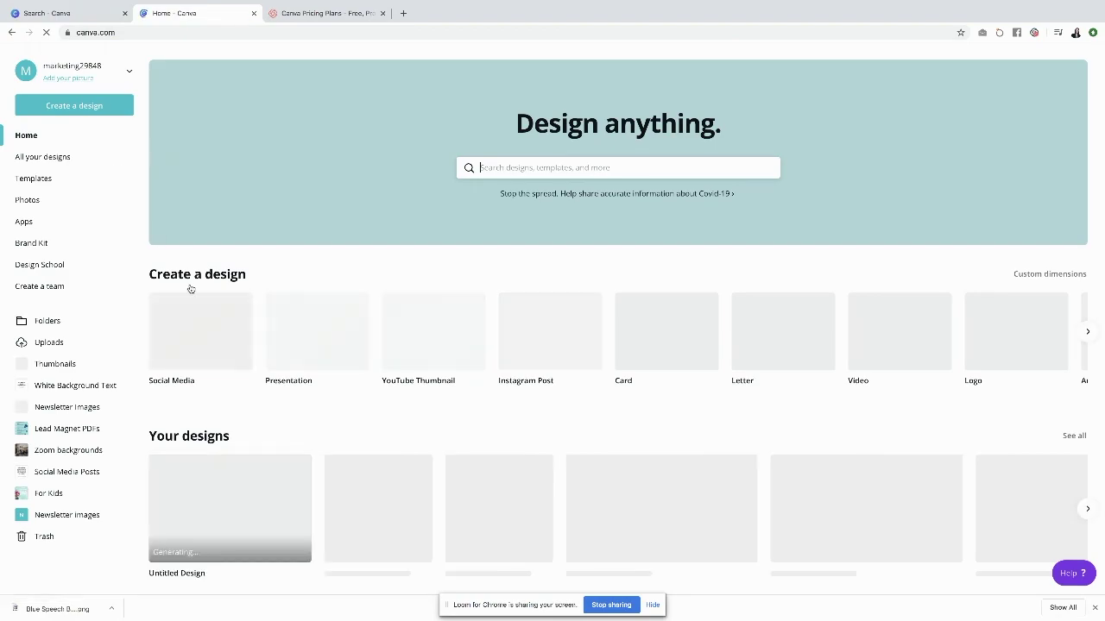
click(62, 156)
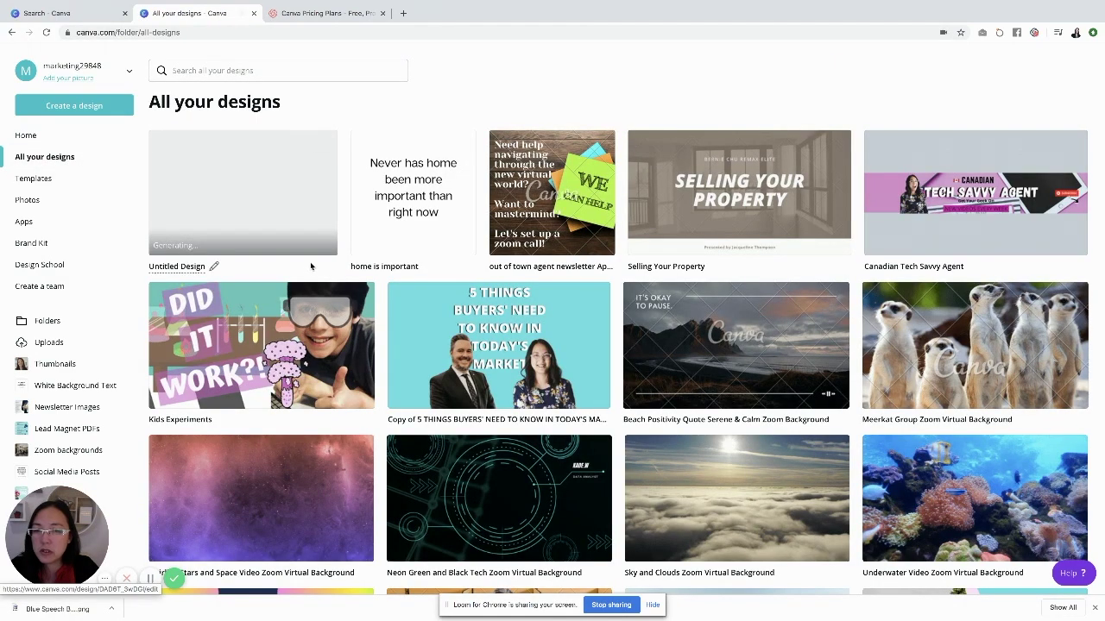
scroll(312, 268, down, 6)
scroll(312, 267, down, 15)
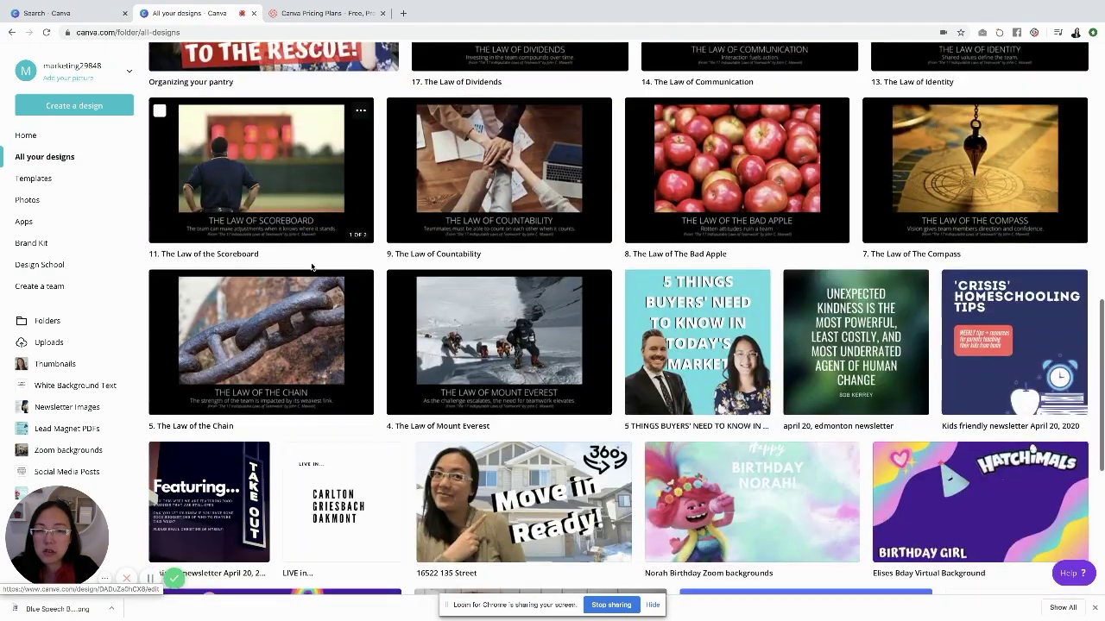
scroll(311, 266, down, 15)
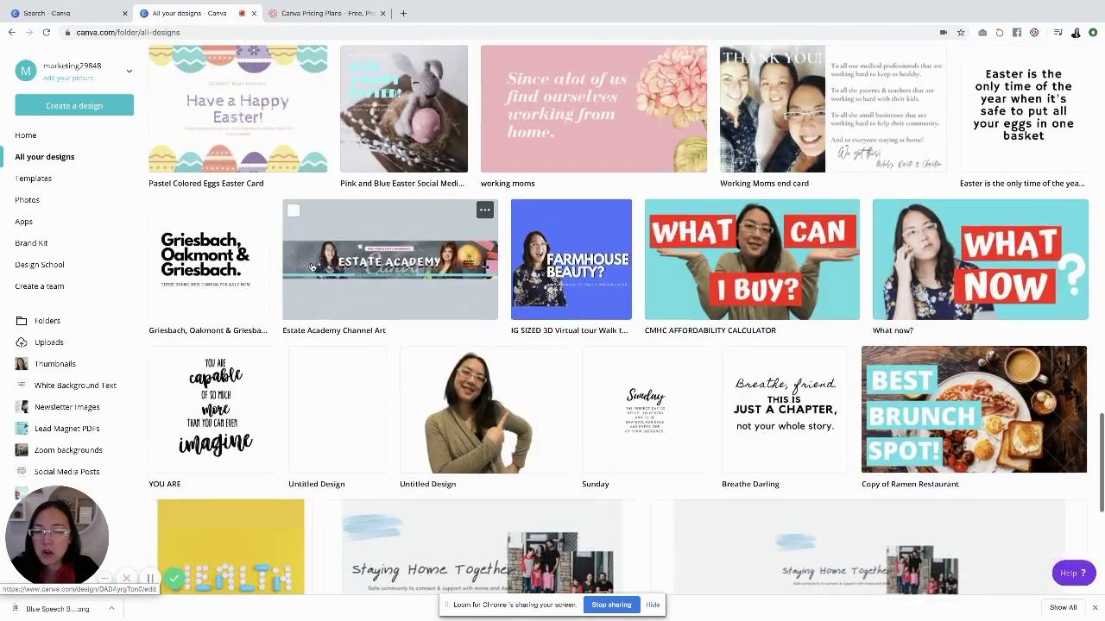
scroll(312, 268, down, 3)
scroll(312, 268, down, 2)
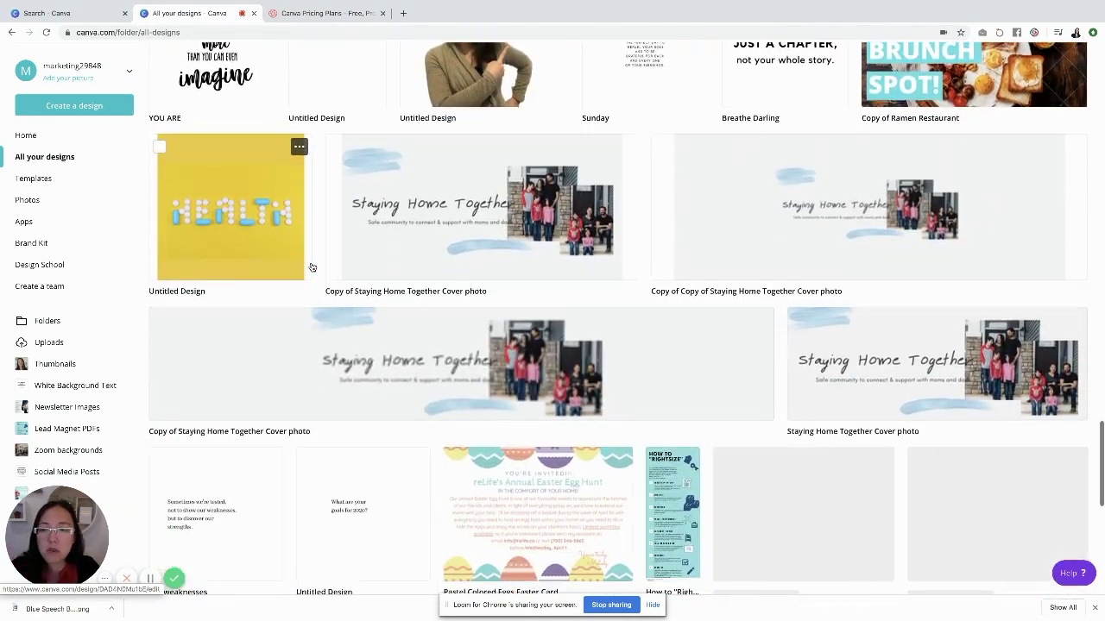
scroll(313, 268, down, 4)
scroll(313, 267, down, 2)
scroll(313, 267, up, 20)
scroll(312, 267, up, 10)
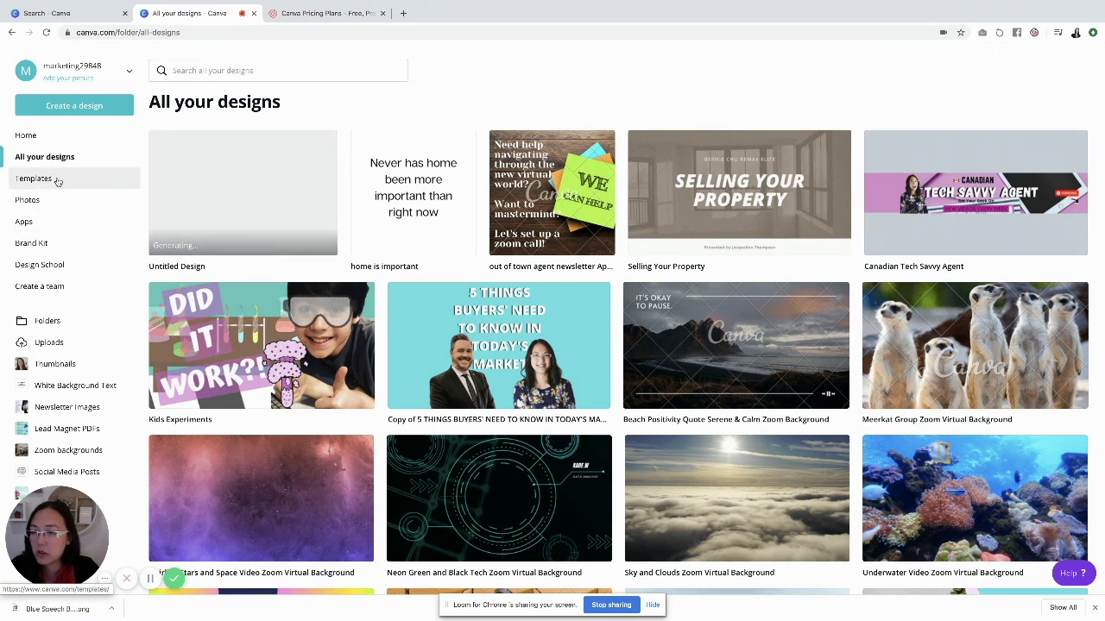
Filter templates to Presentations and use the Real estate listing presentation template
click(57, 180)
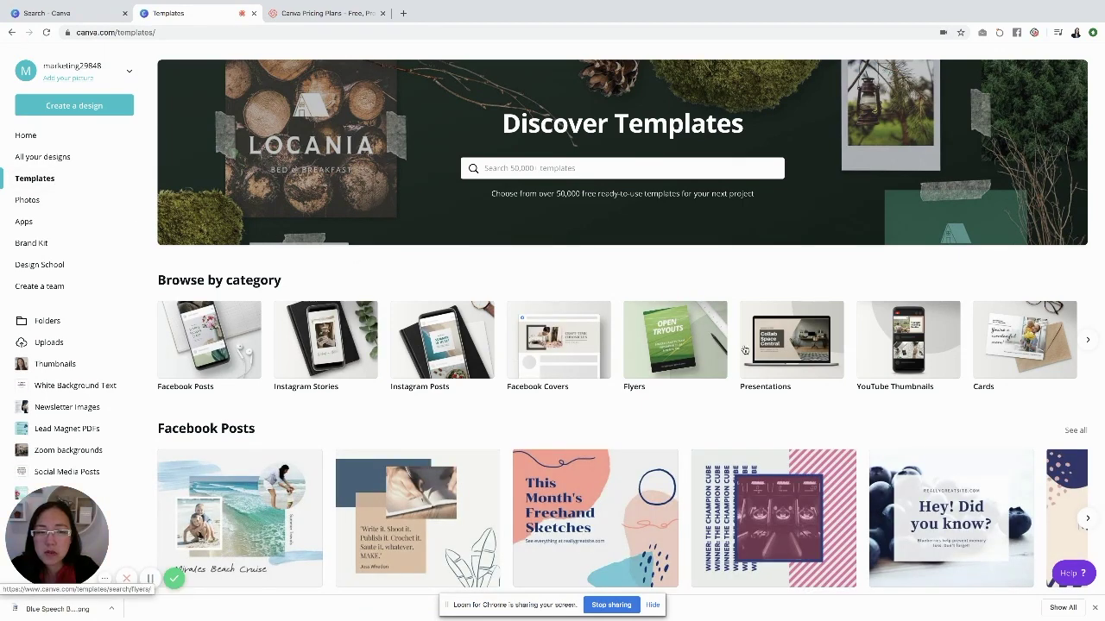
scroll(795, 337, down, 1)
click(792, 336)
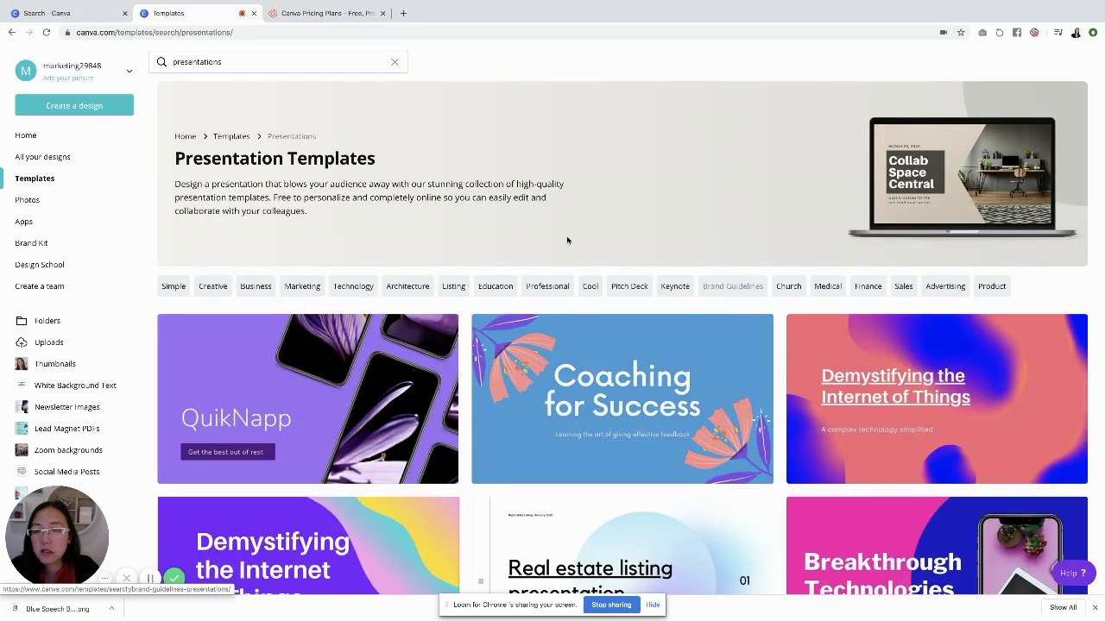
scroll(488, 353, down, 3)
scroll(488, 353, down, 1)
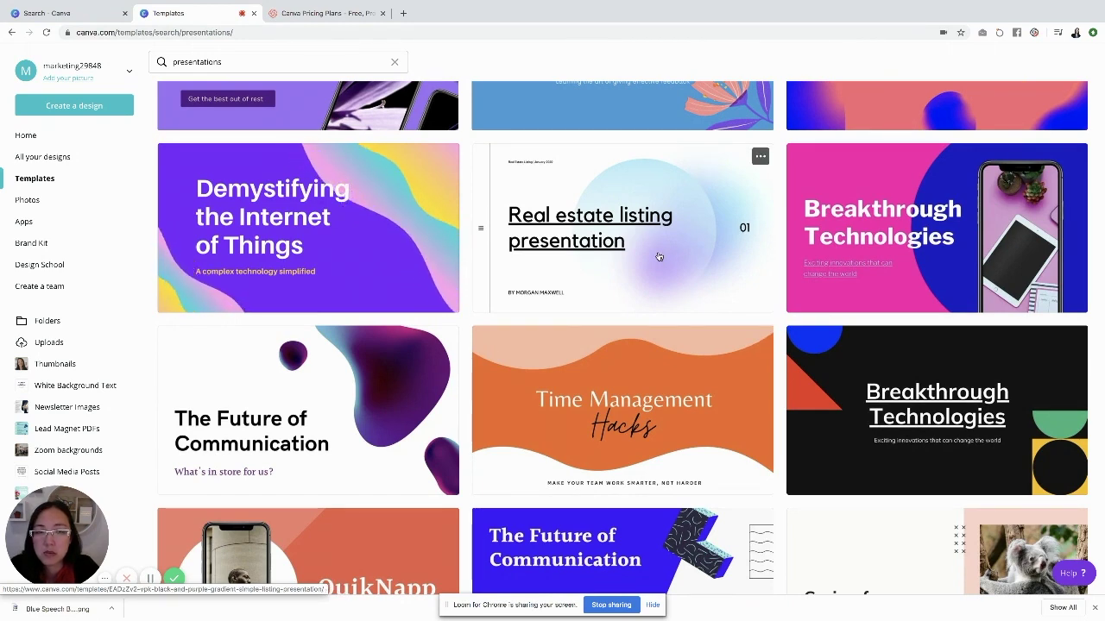
click(659, 257)
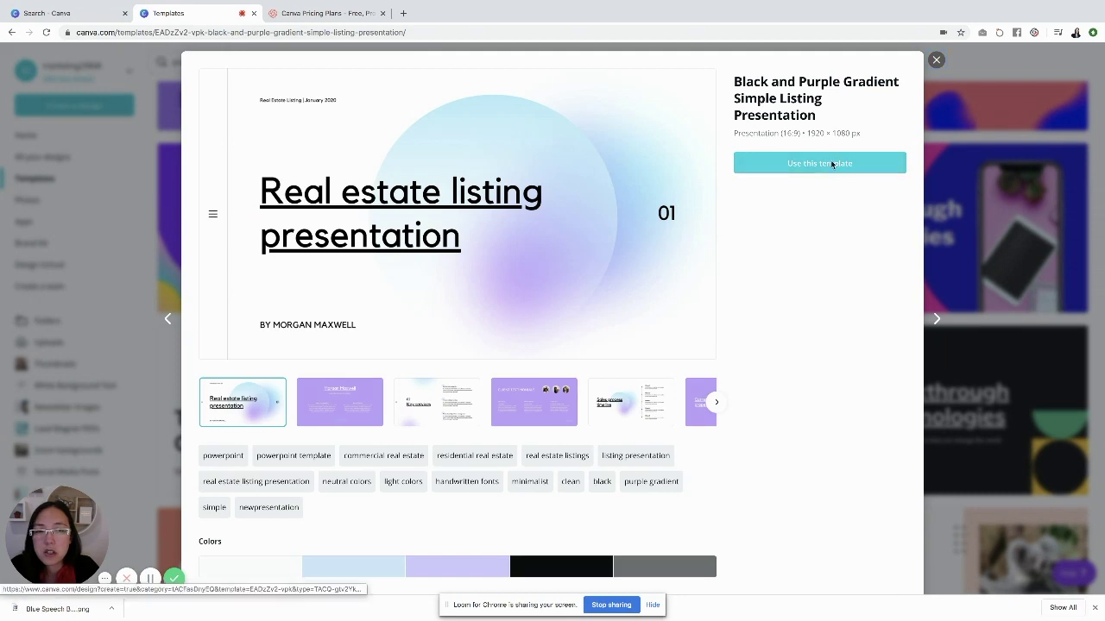
click(826, 164)
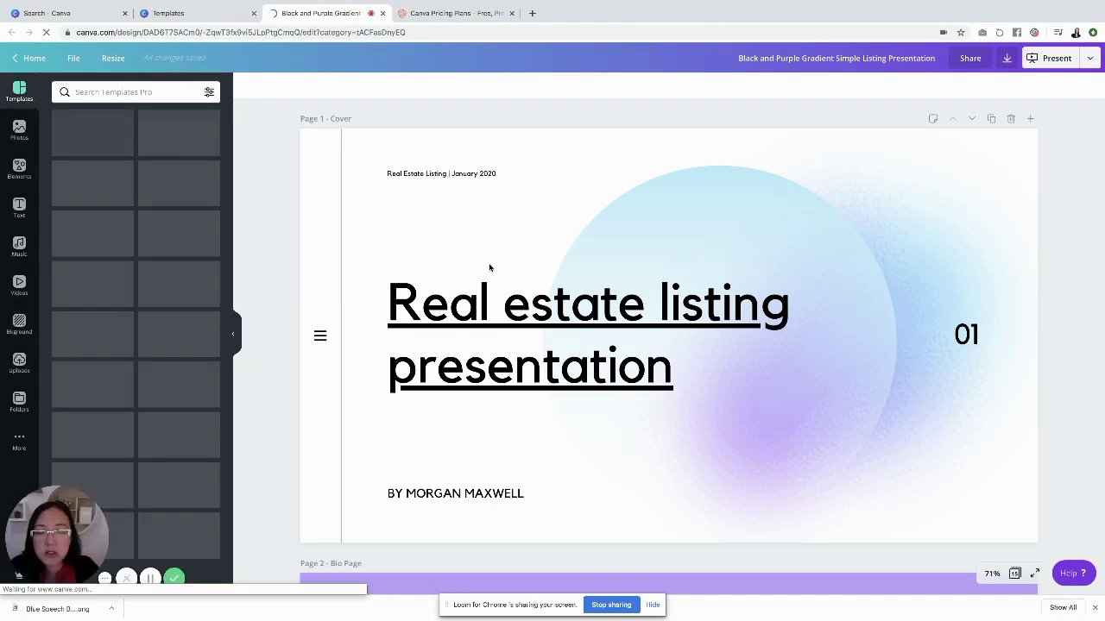
Recolour the cover's gradient circle light green
click(725, 246)
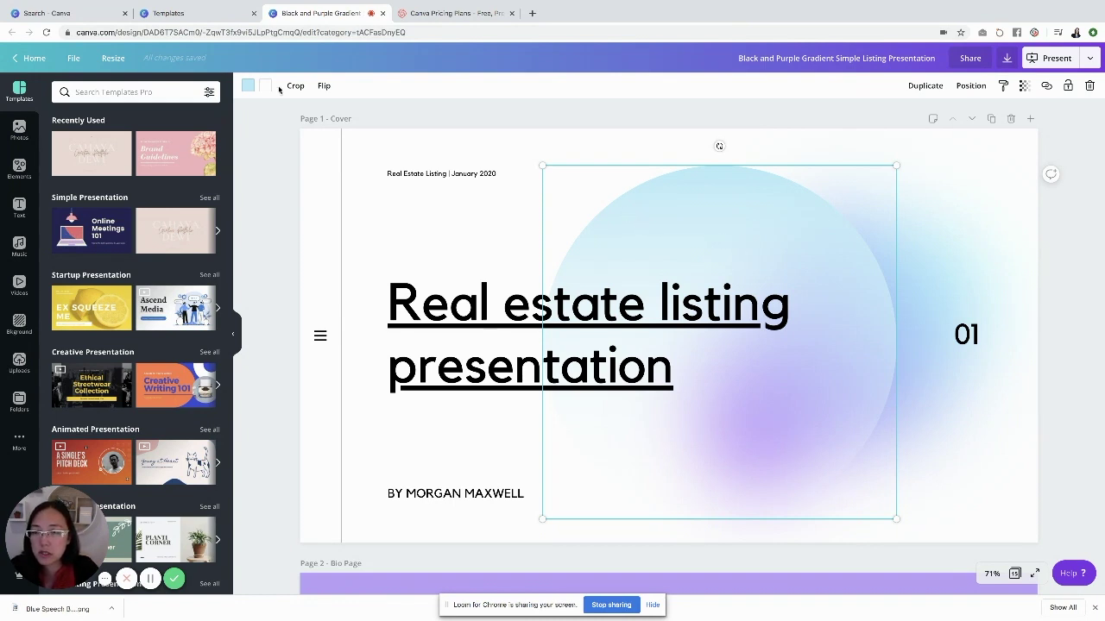
click(248, 89)
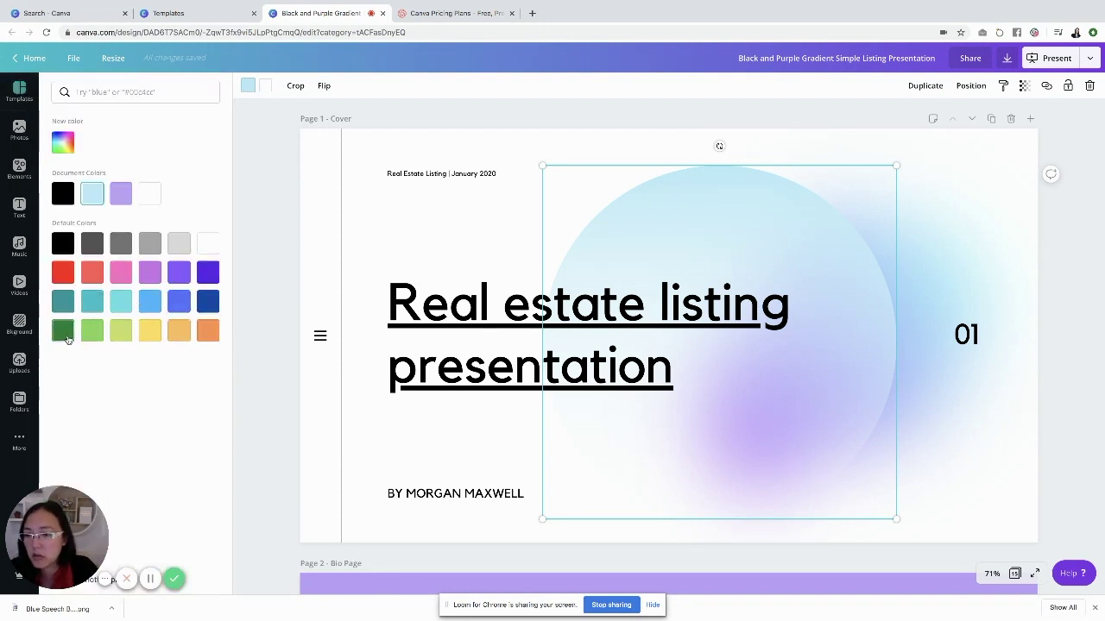
click(92, 332)
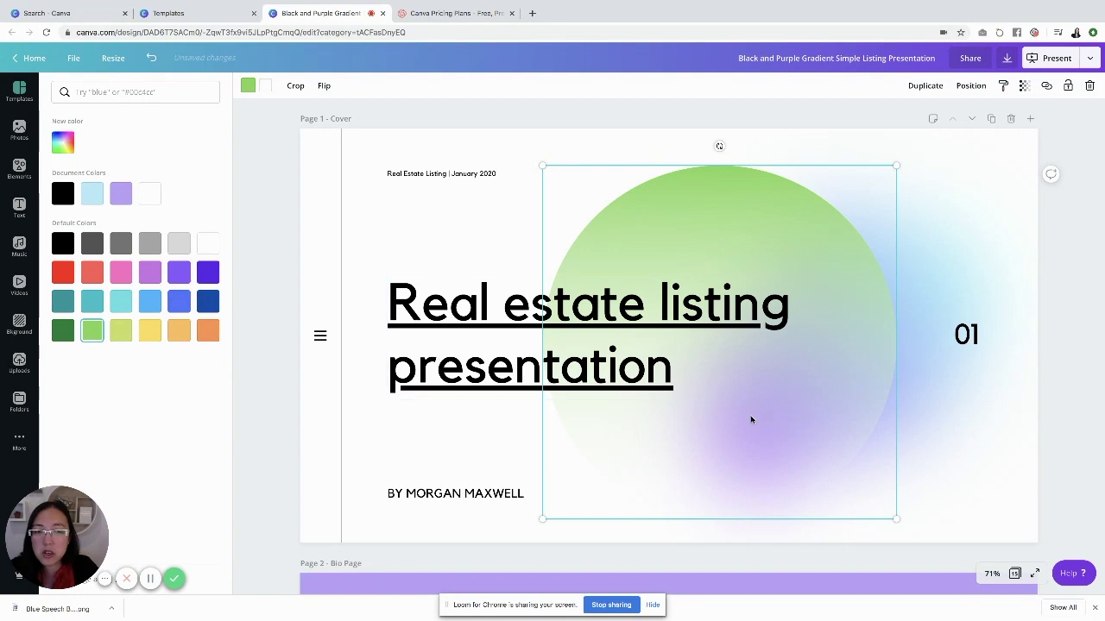
drag(745, 410, 745, 416)
Delete the purple-blue gradient background behind the circle
click(933, 317)
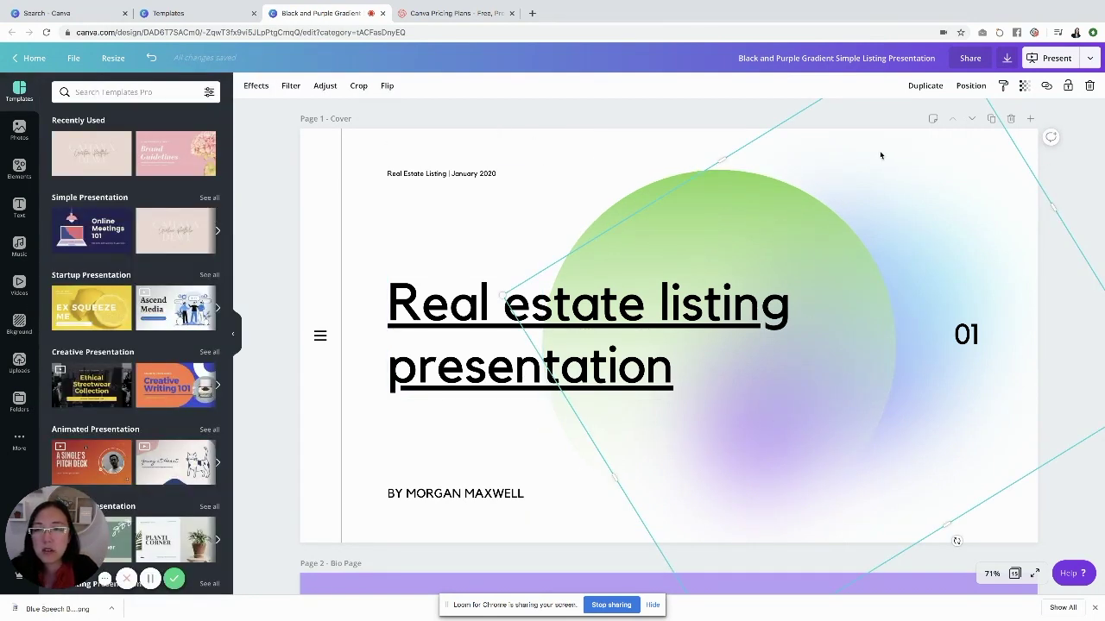
key(Delete)
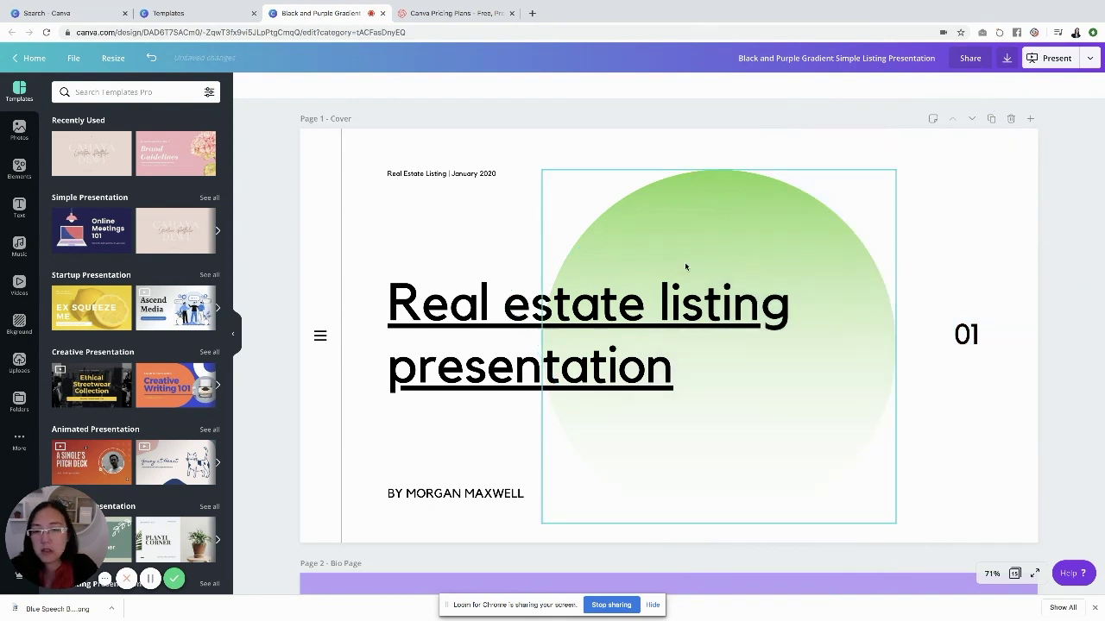
scroll(667, 272, down, 2)
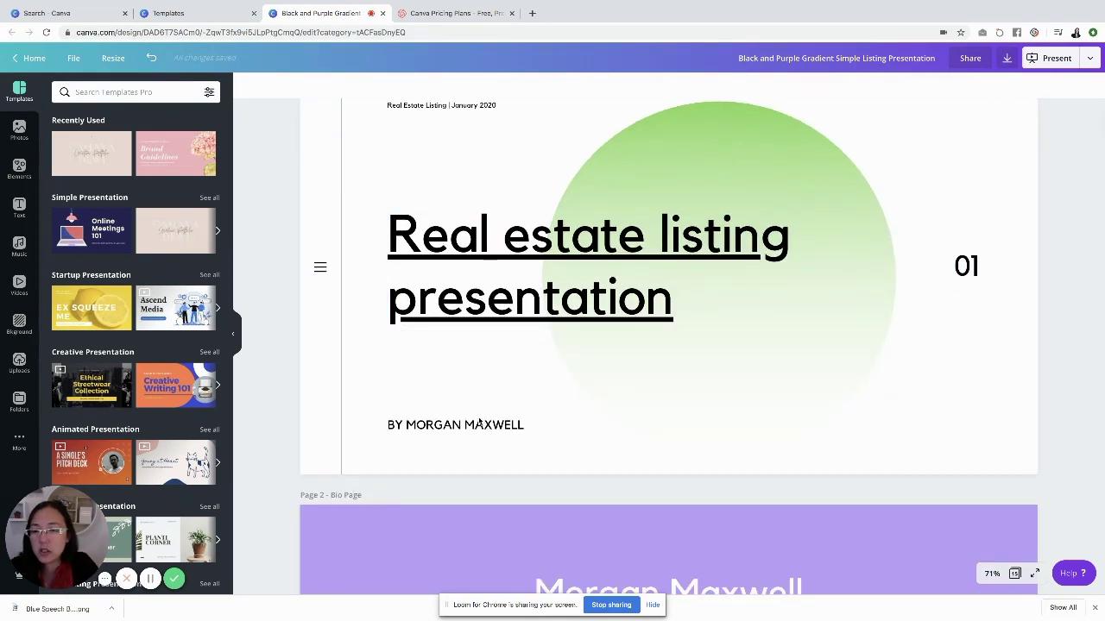
Replace the template title in the top bar with 'Listing Presentation Sample'
click(478, 423)
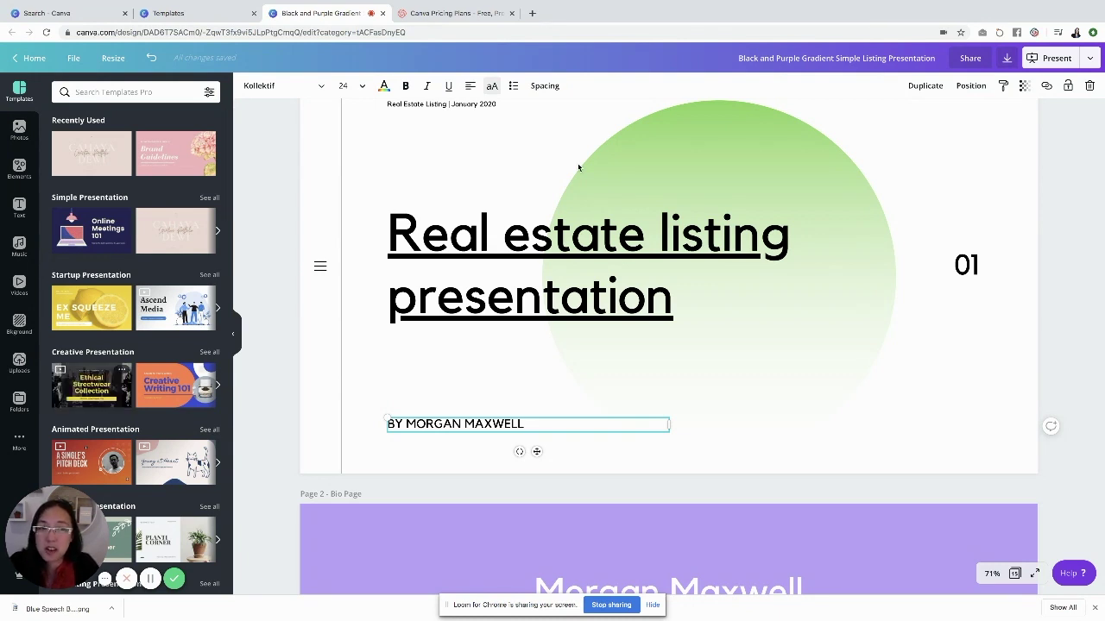
click(846, 58)
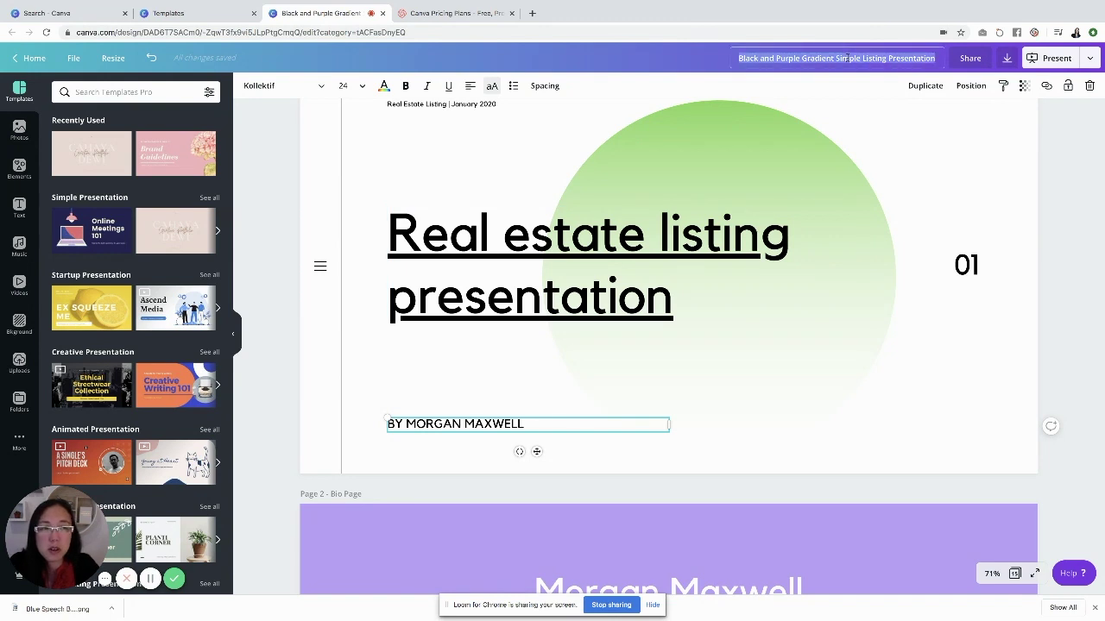
key(BackSpace)
text(Listing Pr)
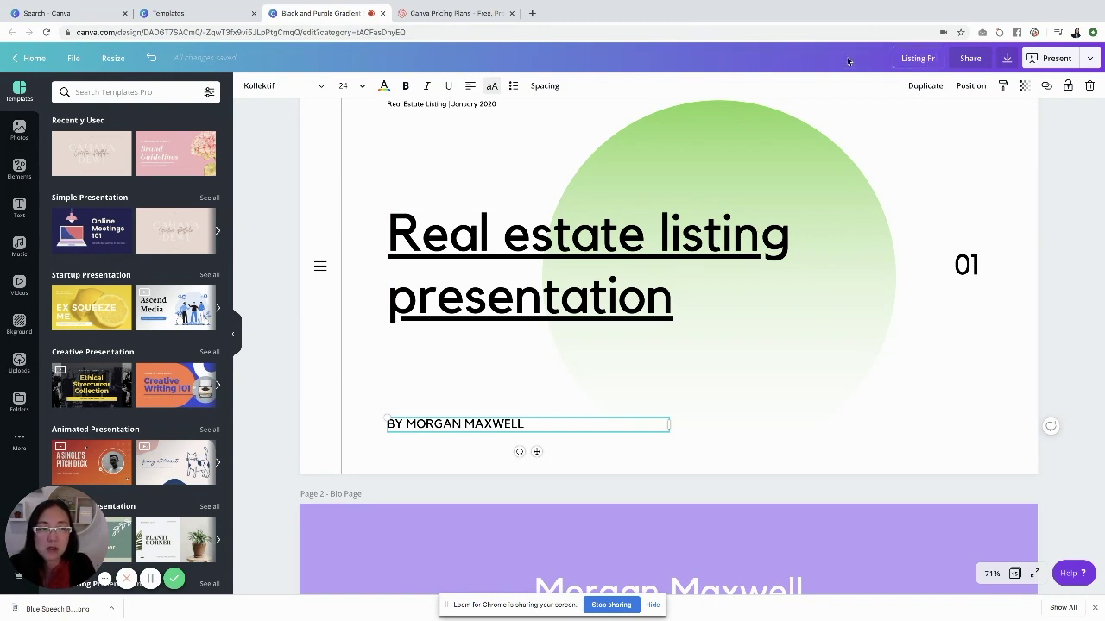
text(esentation Sample)
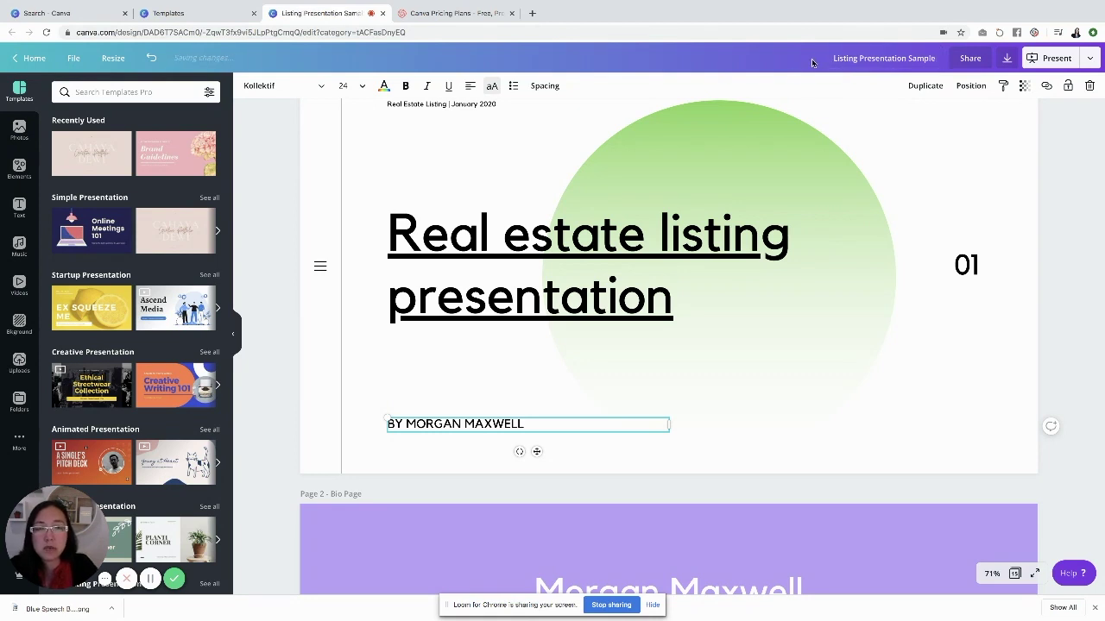
Open the publish menu from the arrow next to Present
click(1095, 58)
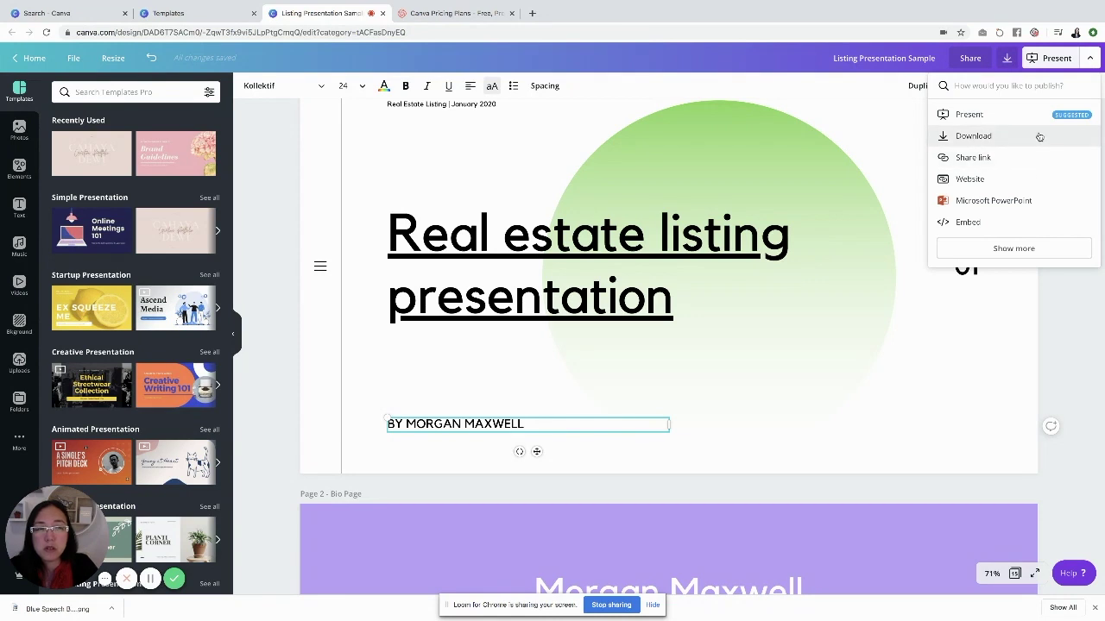